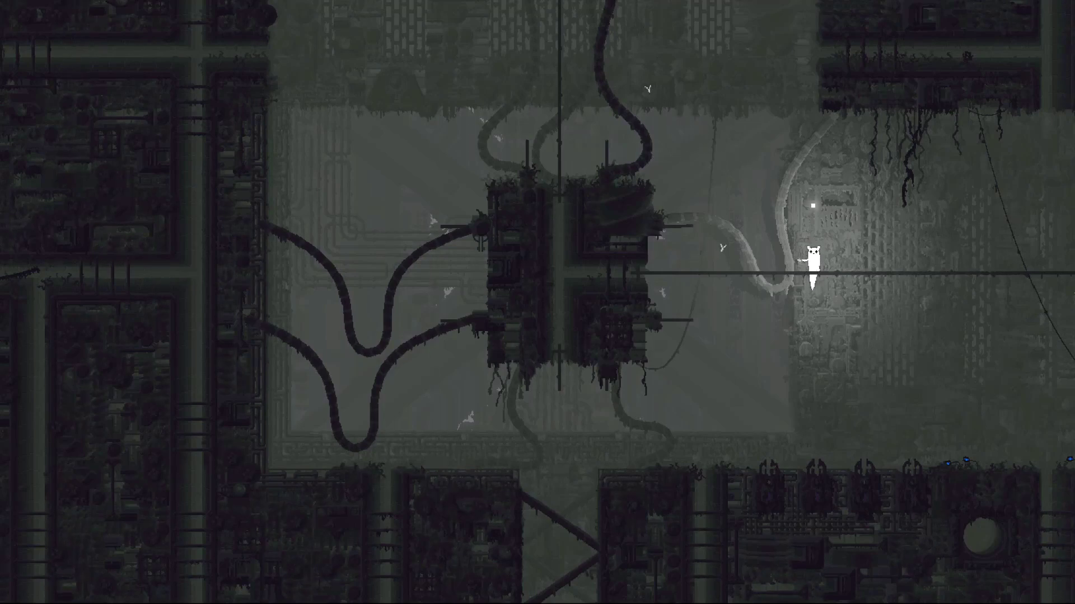
# - Drop to the floor, crawl right under the machine and climb its top-left block
pyautogui.press('Down')
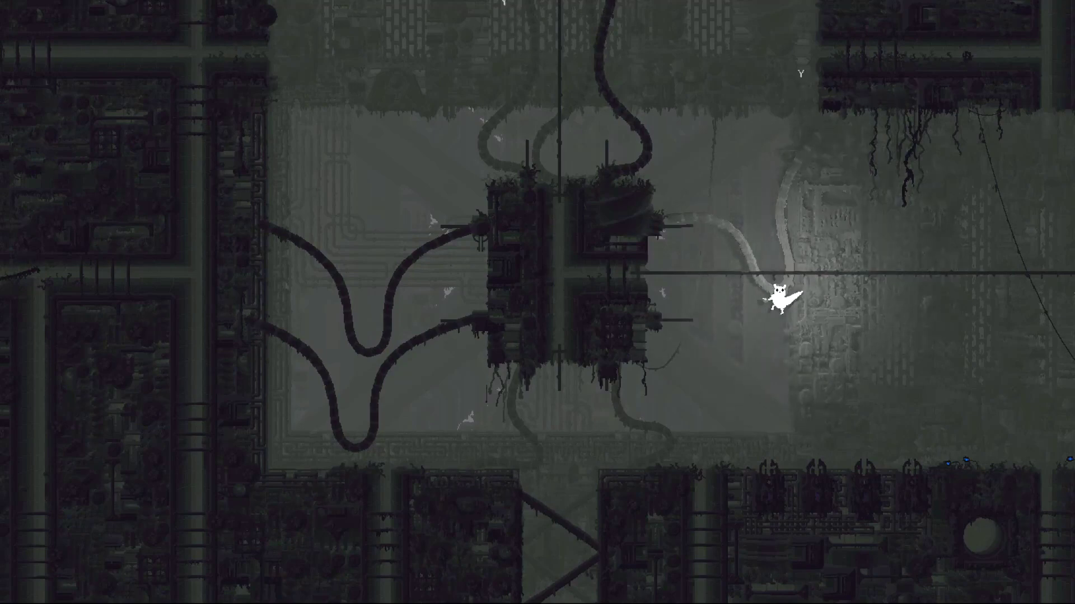
pyautogui.press('Left')
pyautogui.press('Left')
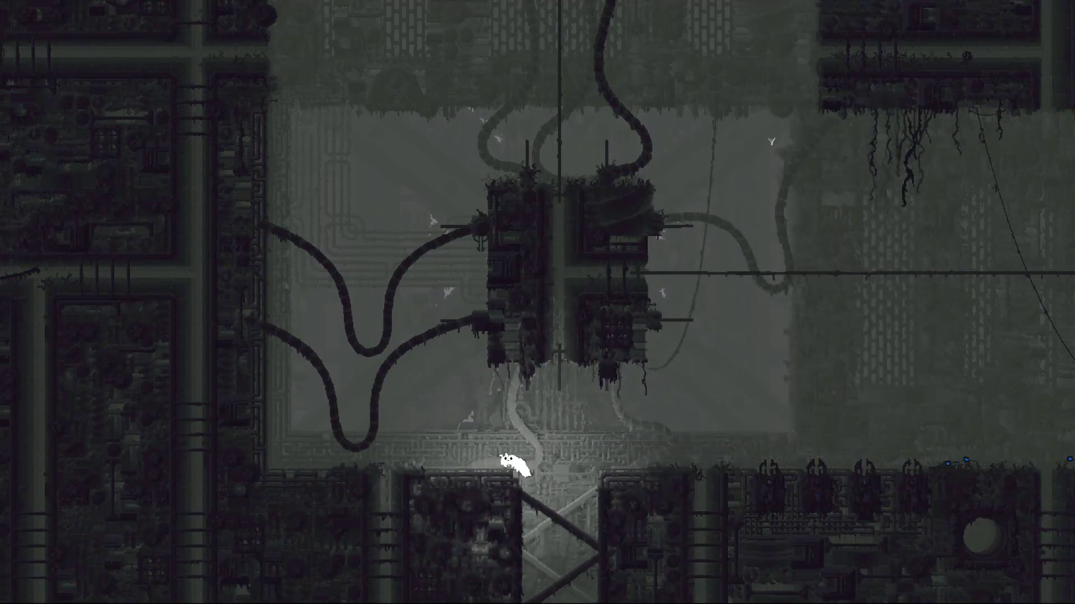
pyautogui.press('Right')
pyautogui.press('z')
pyautogui.press('Right')
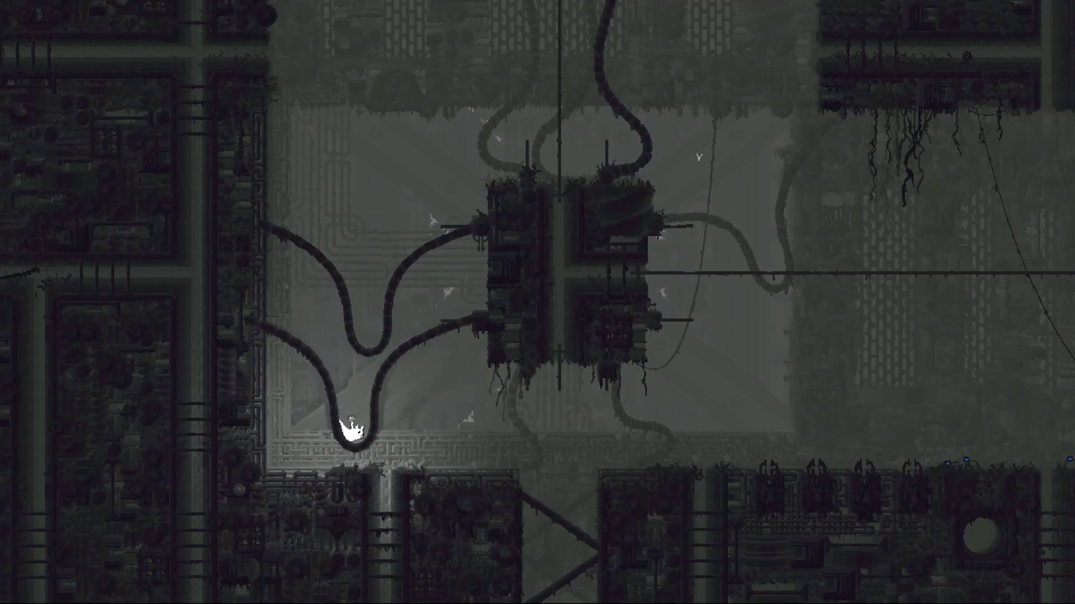
pyautogui.press('Down')
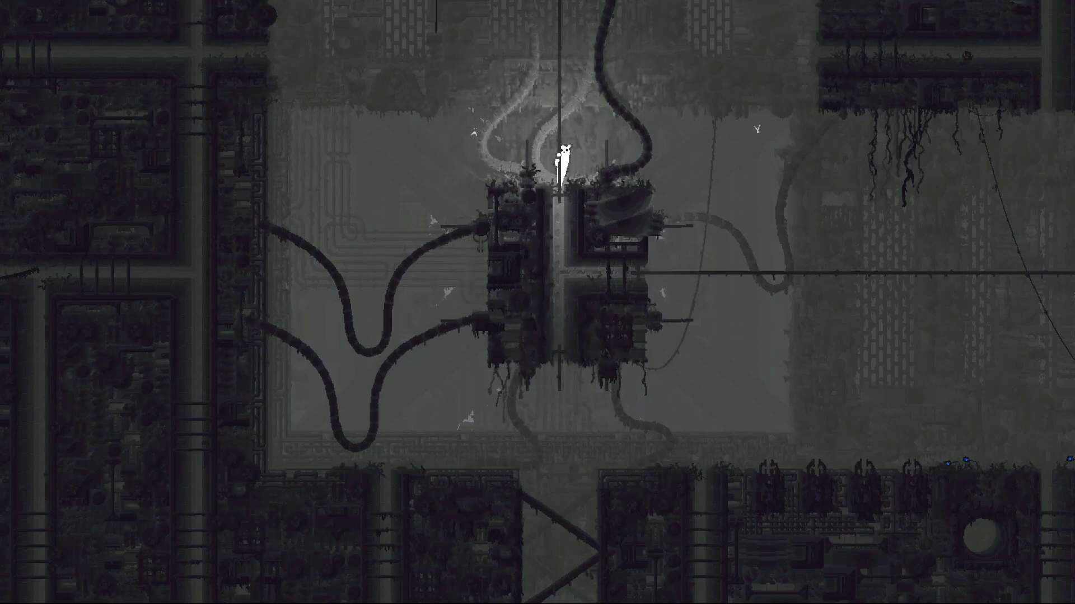
pyautogui.press('Left')
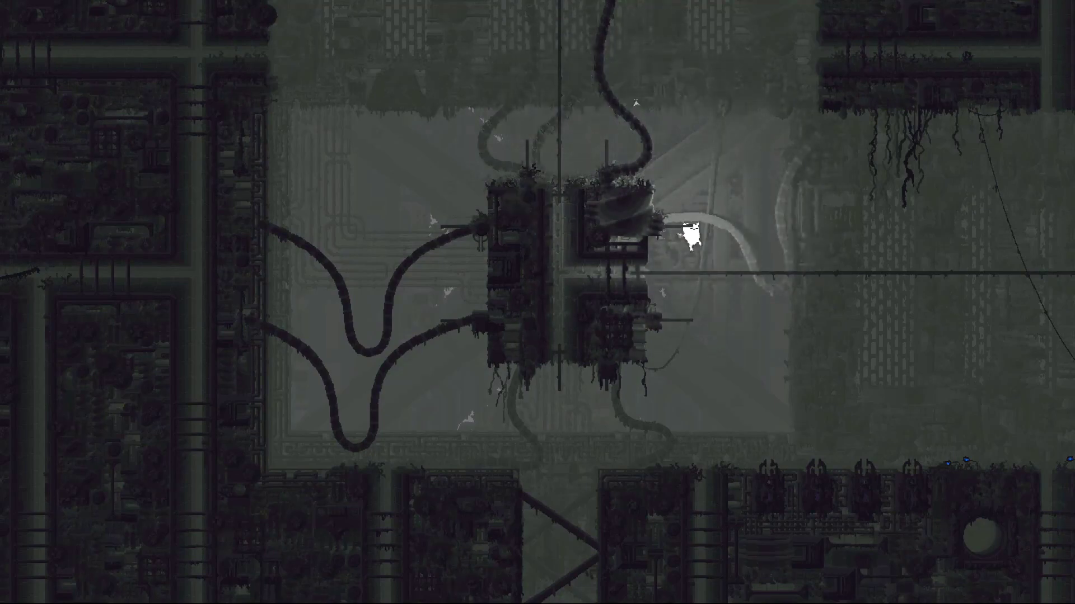
# - Shimmy right along the long horizontal pole to the far wall, glancing at the map once
pyautogui.press('Right')
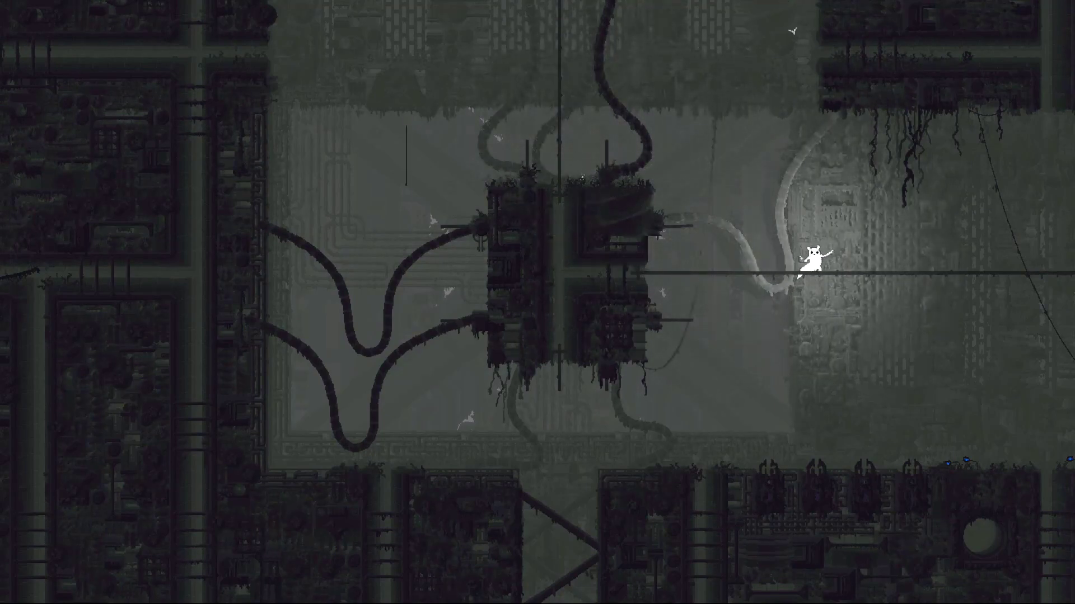
pyautogui.press('Right')
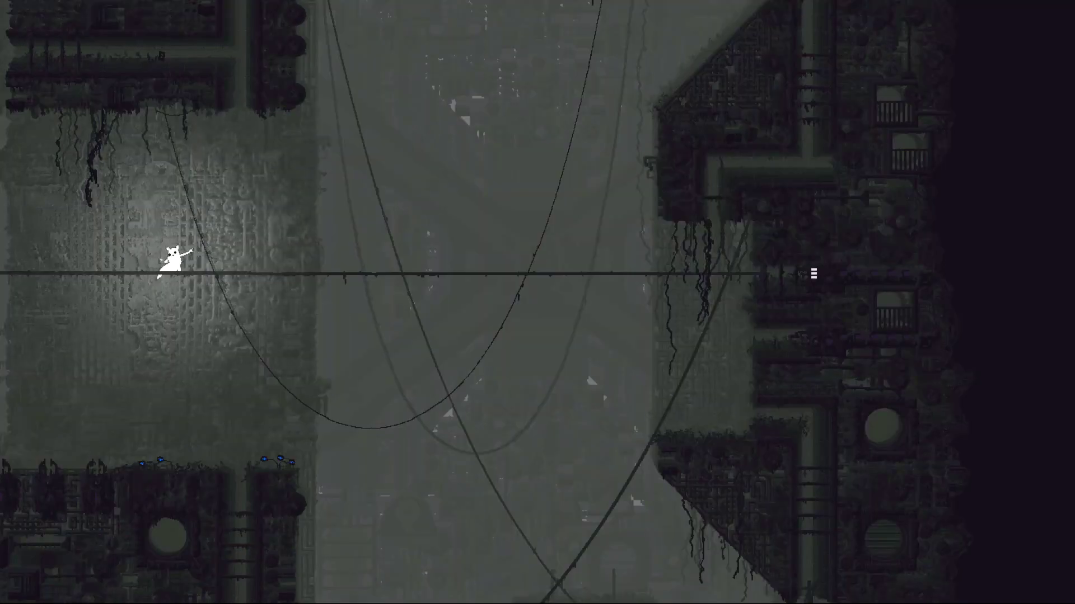
pyautogui.press('Right')
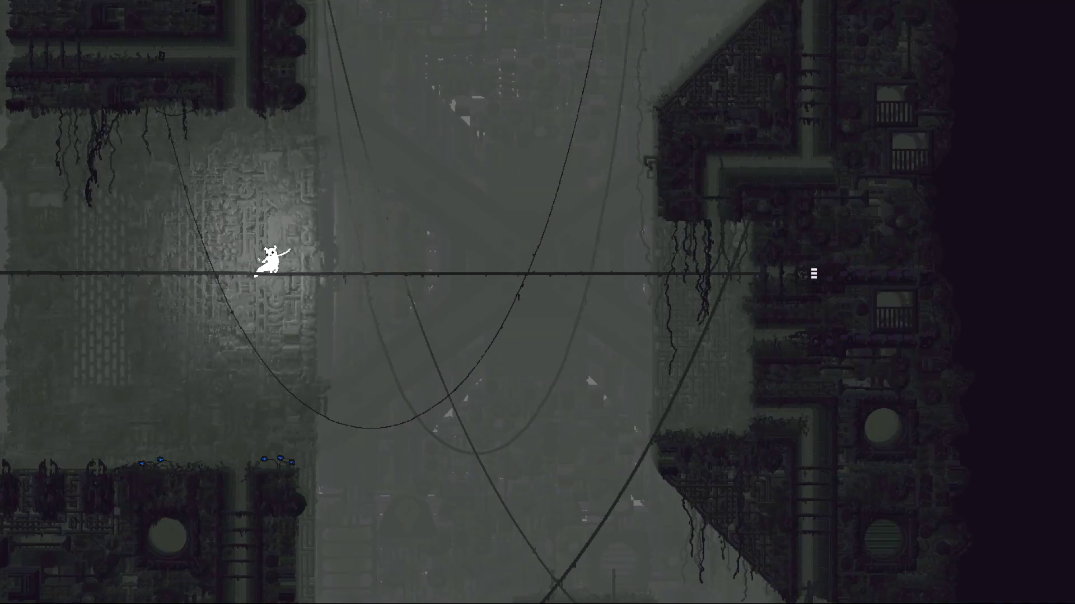
pyautogui.press('Right')
pyautogui.press('space')
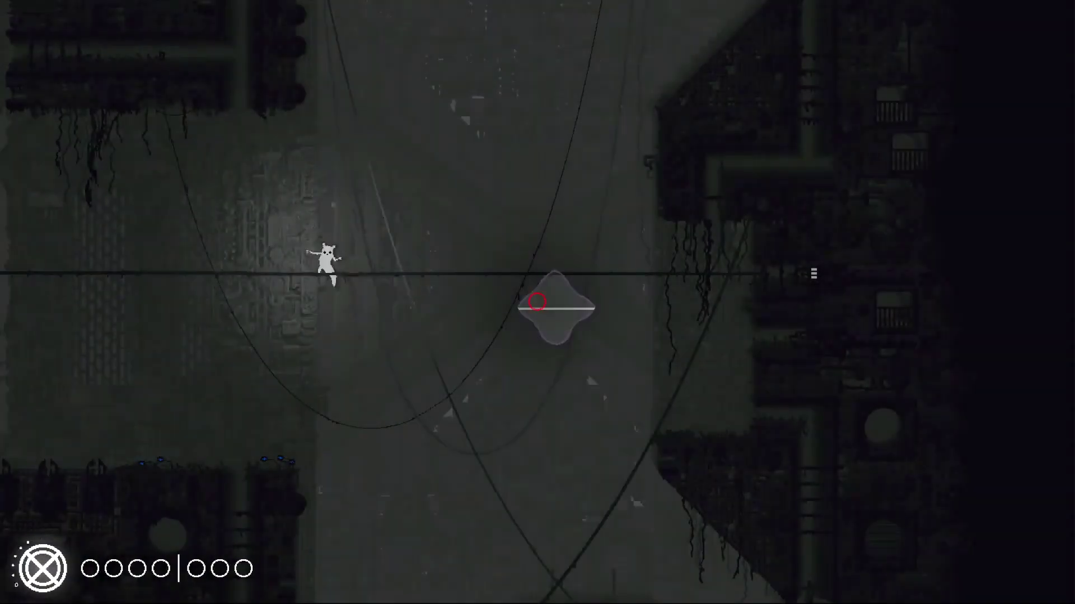
pyautogui.press('Right')
pyautogui.press('Right')
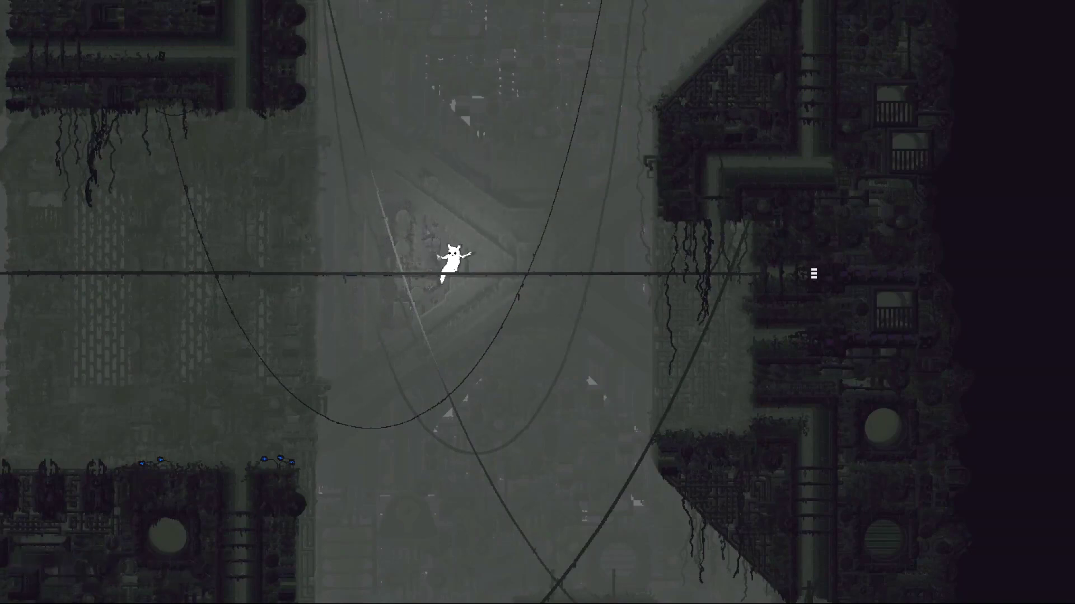
pyautogui.press('Right')
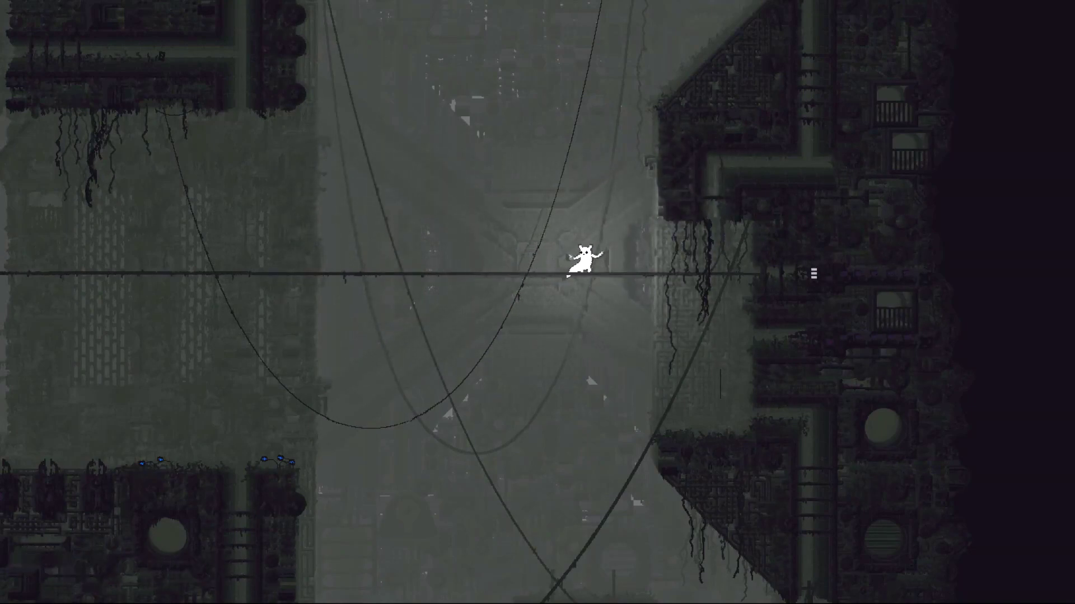
pyautogui.press('Right')
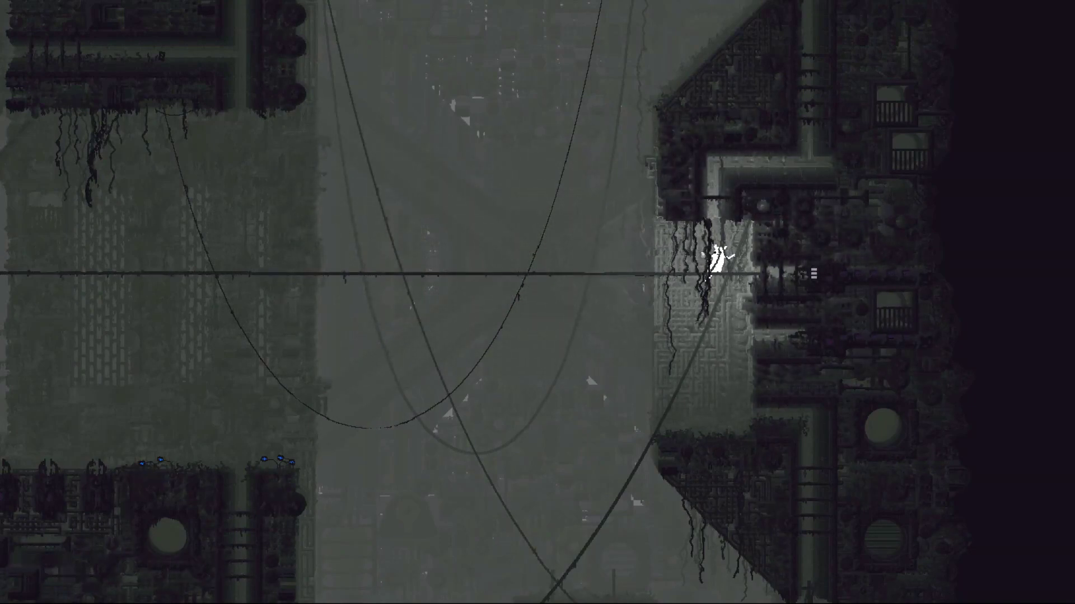
pyautogui.press('Right')
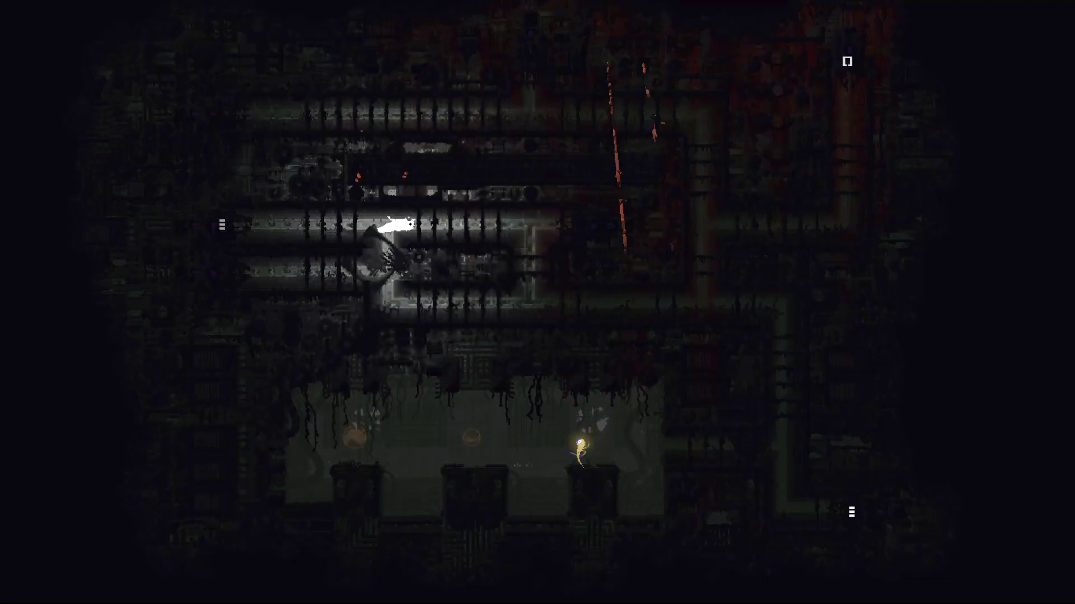
# - Follow the dark corridors right and down the shaft to the pipe exit
pyautogui.press('Right')
pyautogui.press('Down')
pyautogui.press('Right')
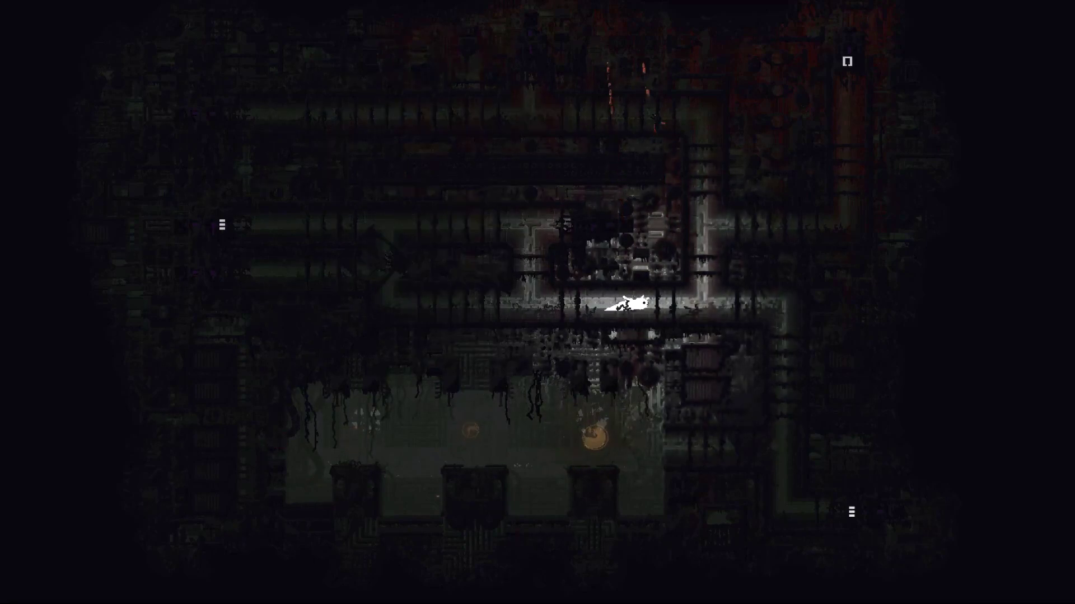
pyautogui.press('Right')
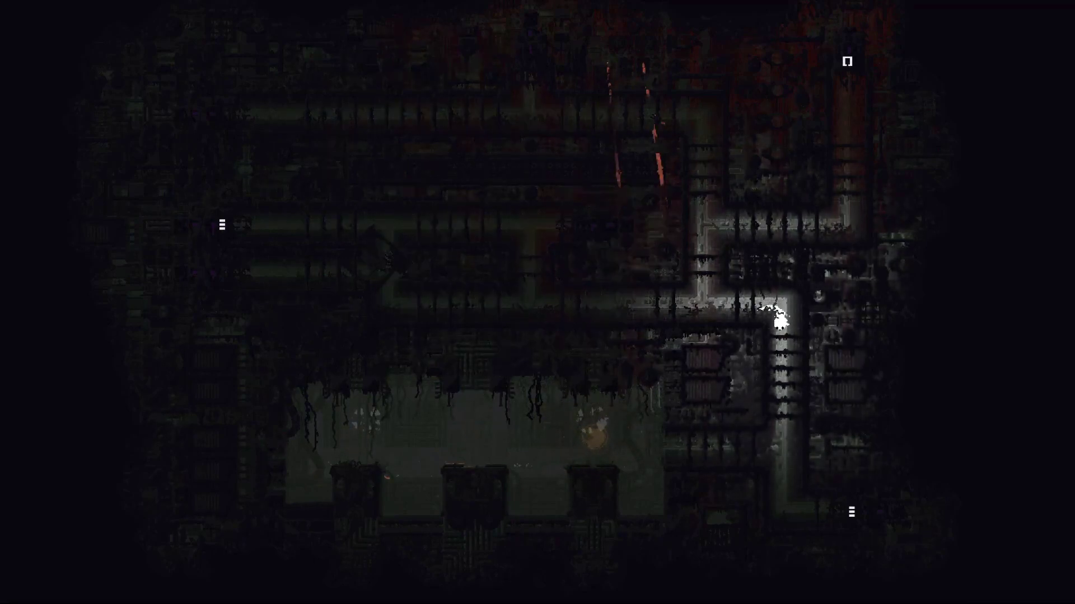
pyautogui.press('Down')
pyautogui.press('Right')
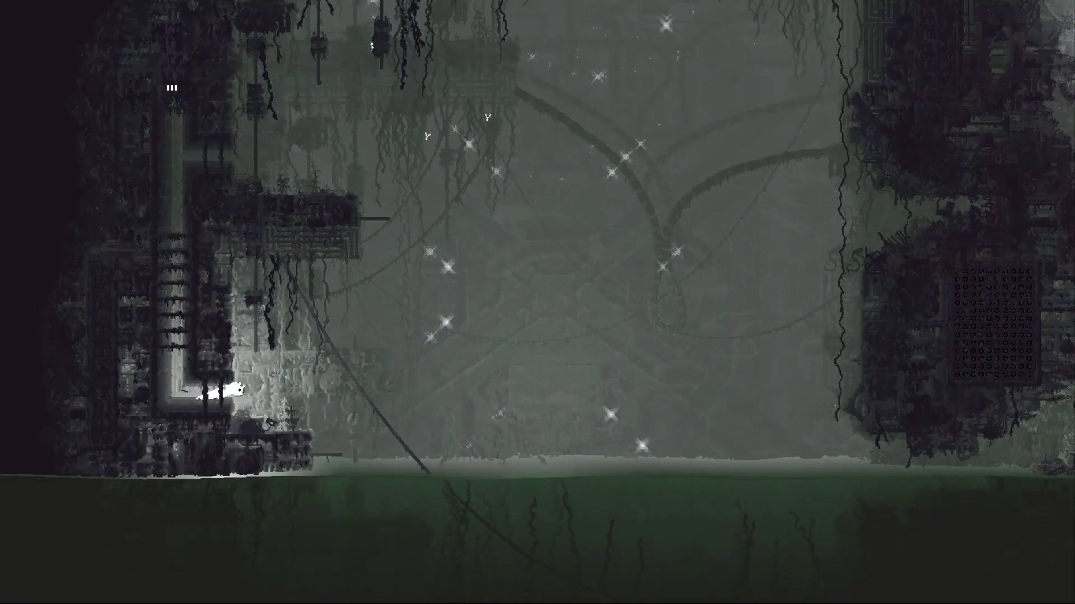
# - Run off the ledge into the flooded room and swim right along the surface
pyautogui.press('Right')
pyautogui.press('Right')
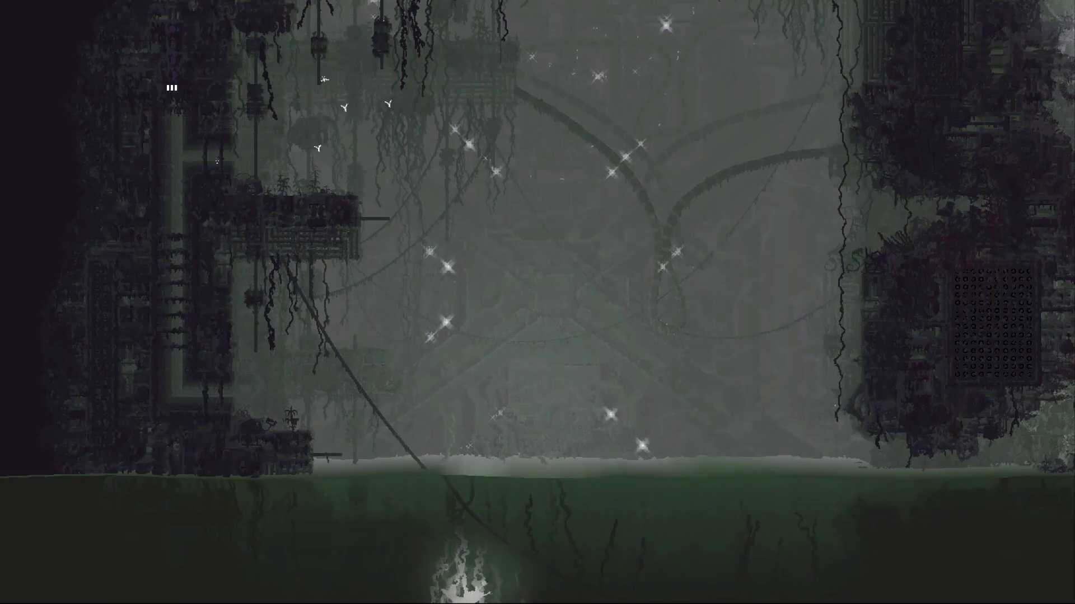
pyautogui.press('Right')
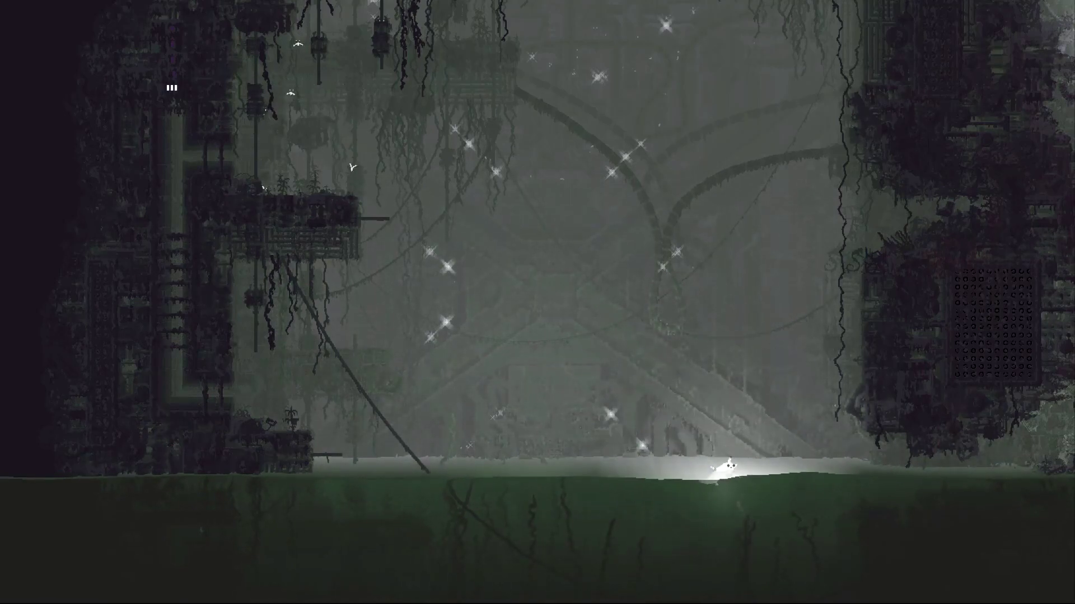
pyautogui.press('Right')
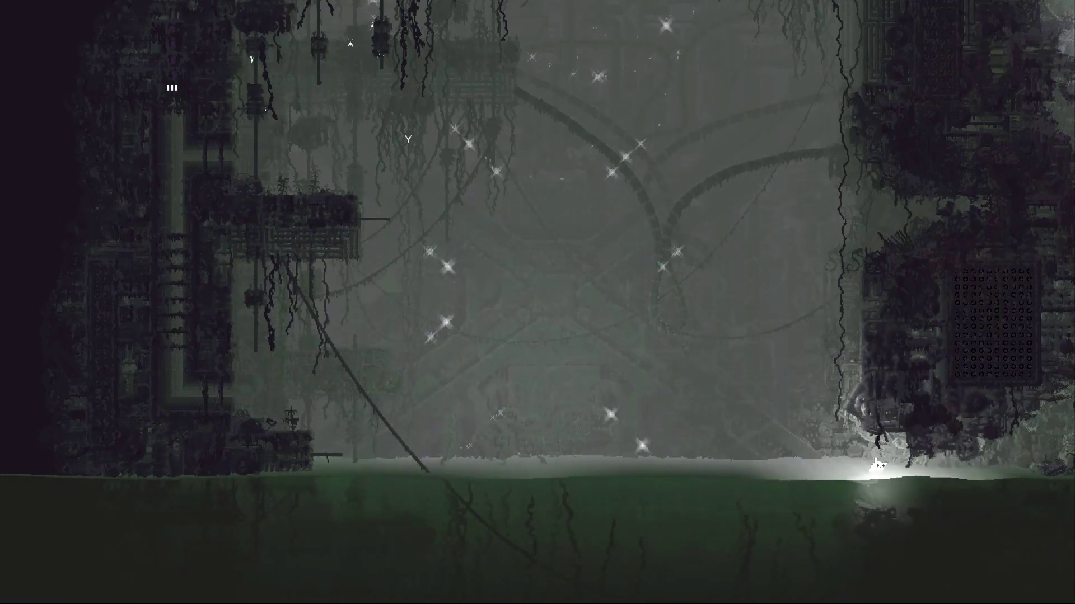
pyautogui.press('Right')
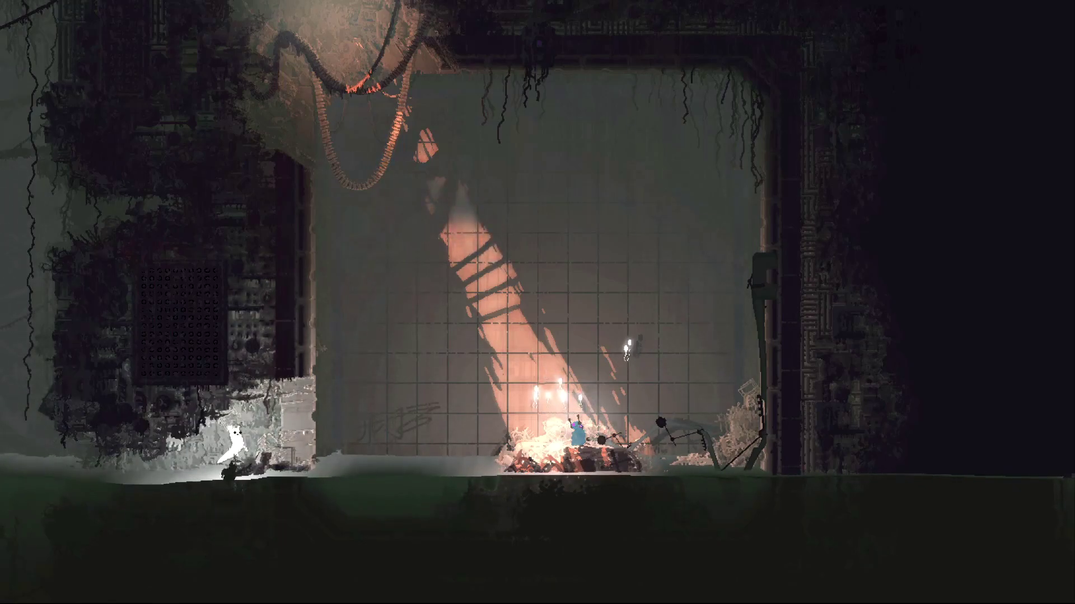
pyautogui.press('Right')
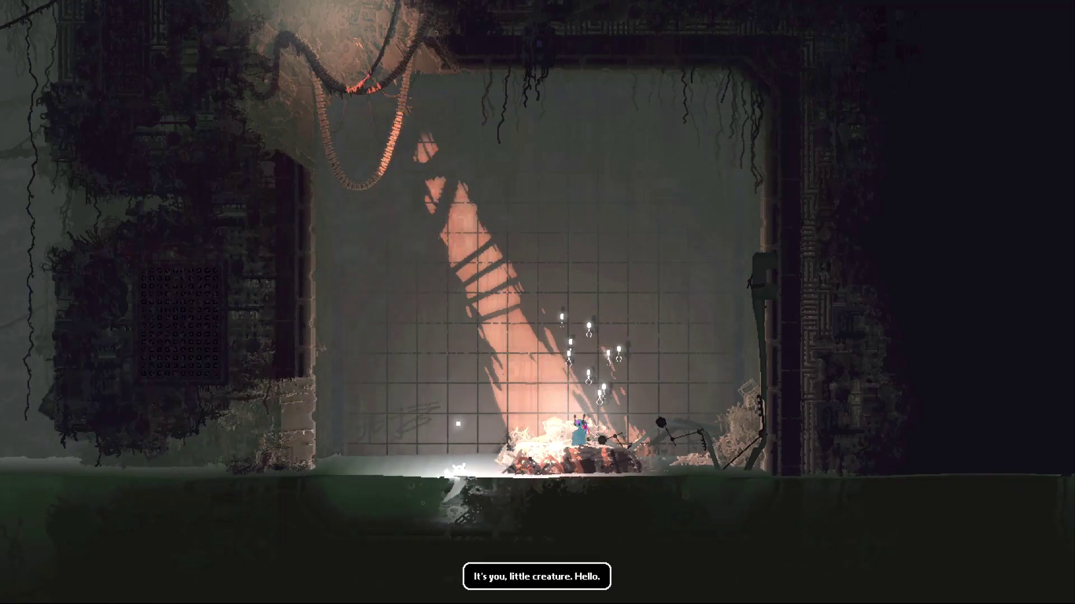
pyautogui.press('Right')
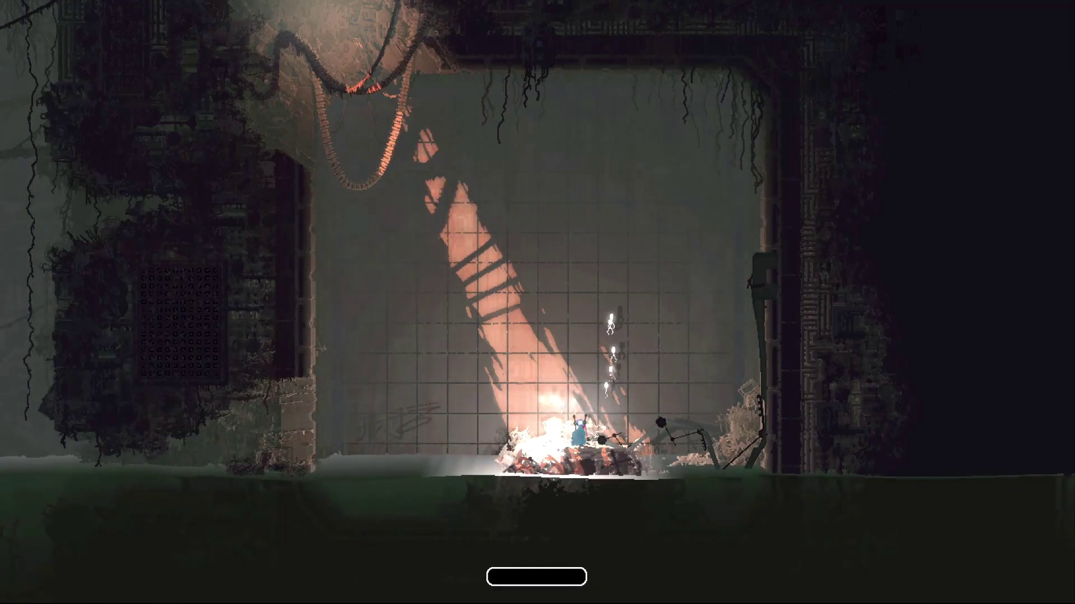
pyautogui.press('Right')
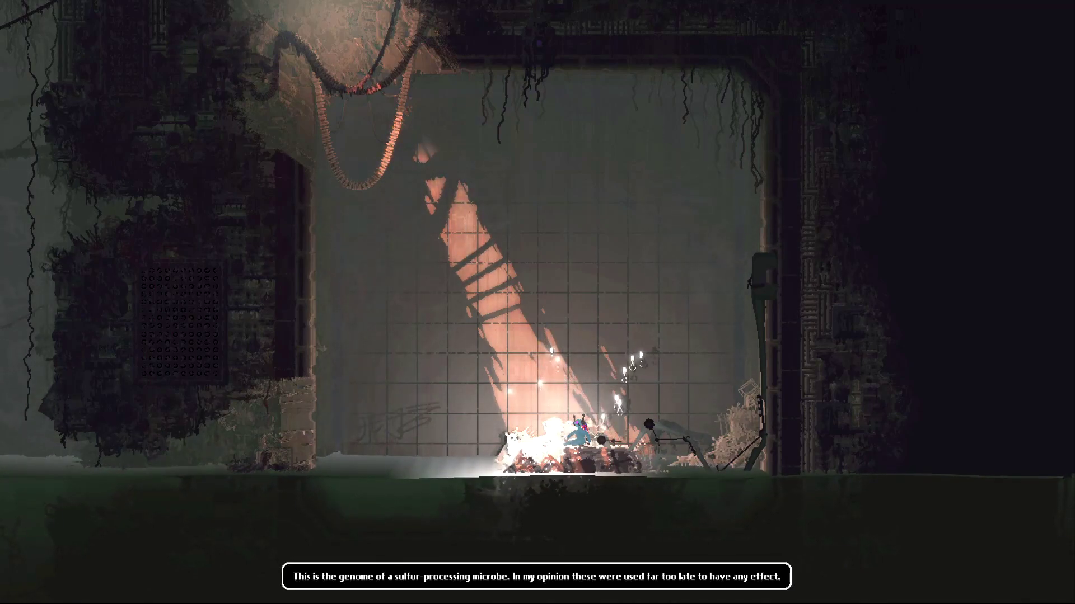
pyautogui.press('Escape')
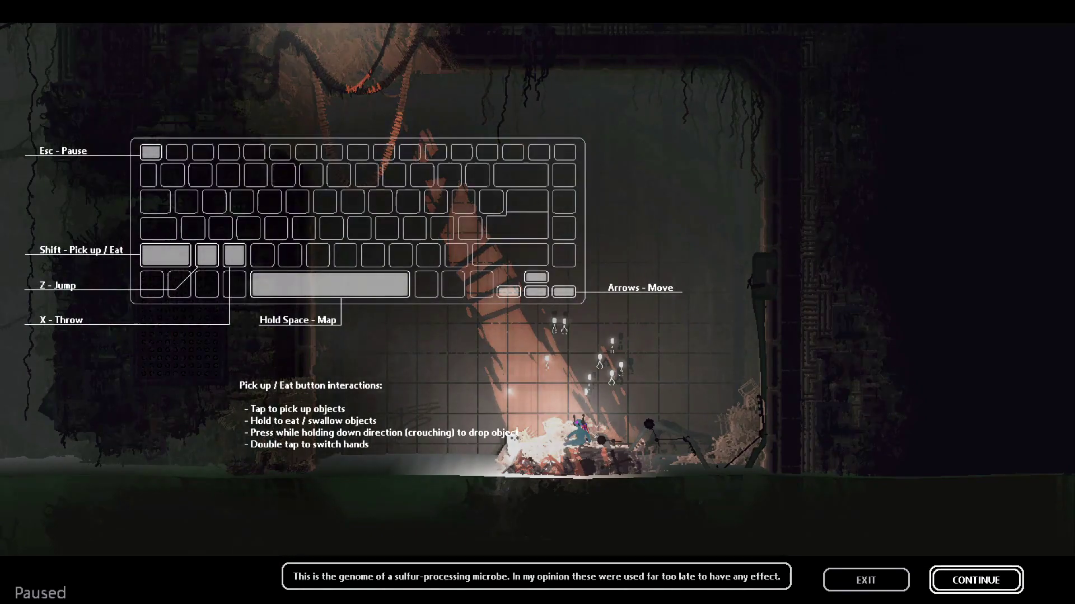
pyautogui.press('Escape')
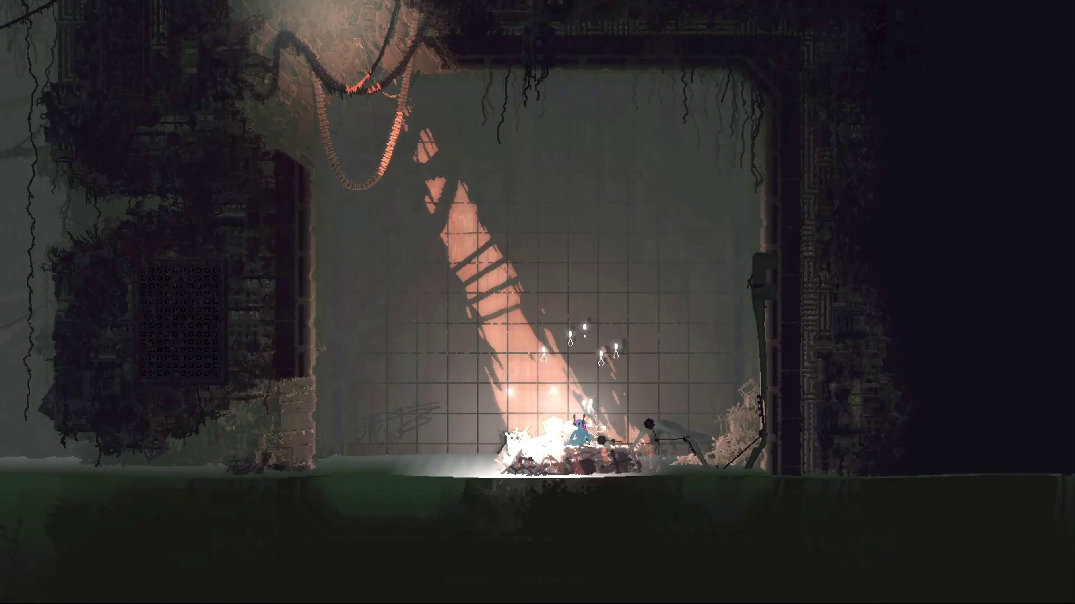
pyautogui.press('Left')
pyautogui.press('Left')
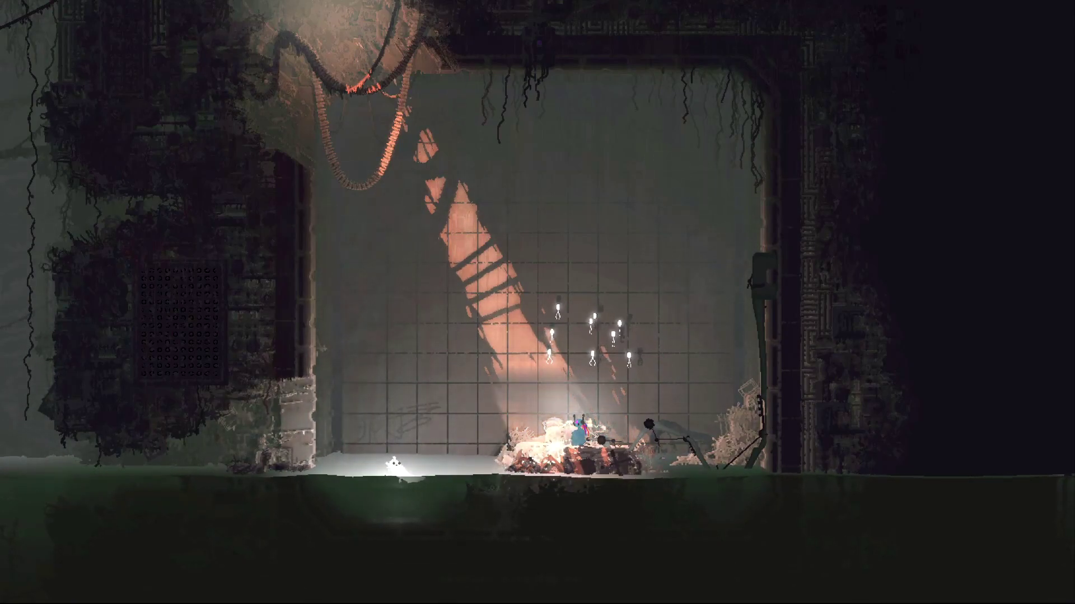
pyautogui.press('Left')
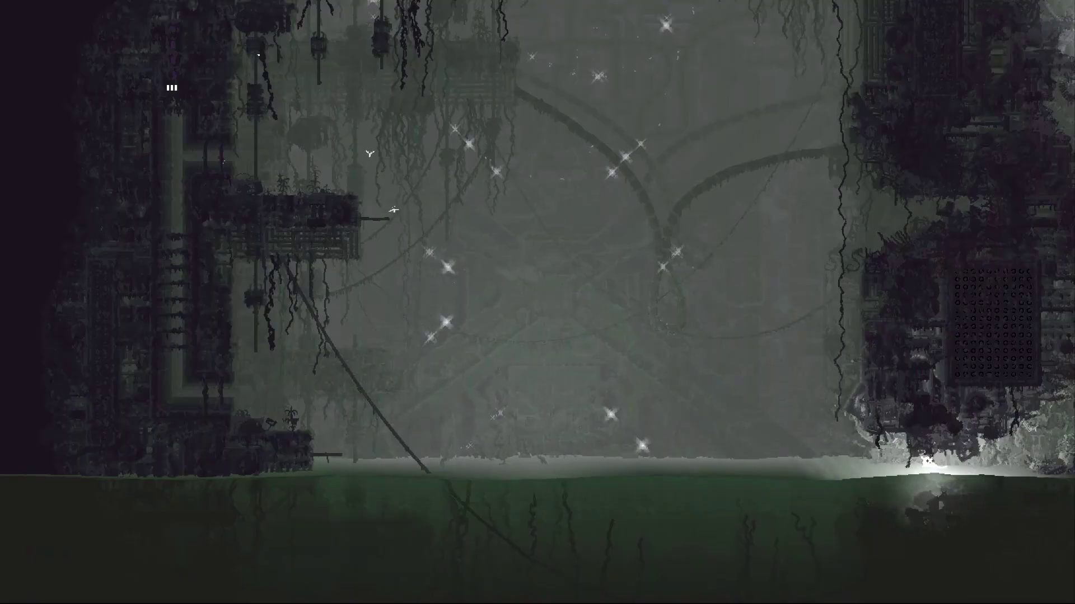
# - Walk left along the flooded floor into the shelter, checking the map once
pyautogui.press('Left')
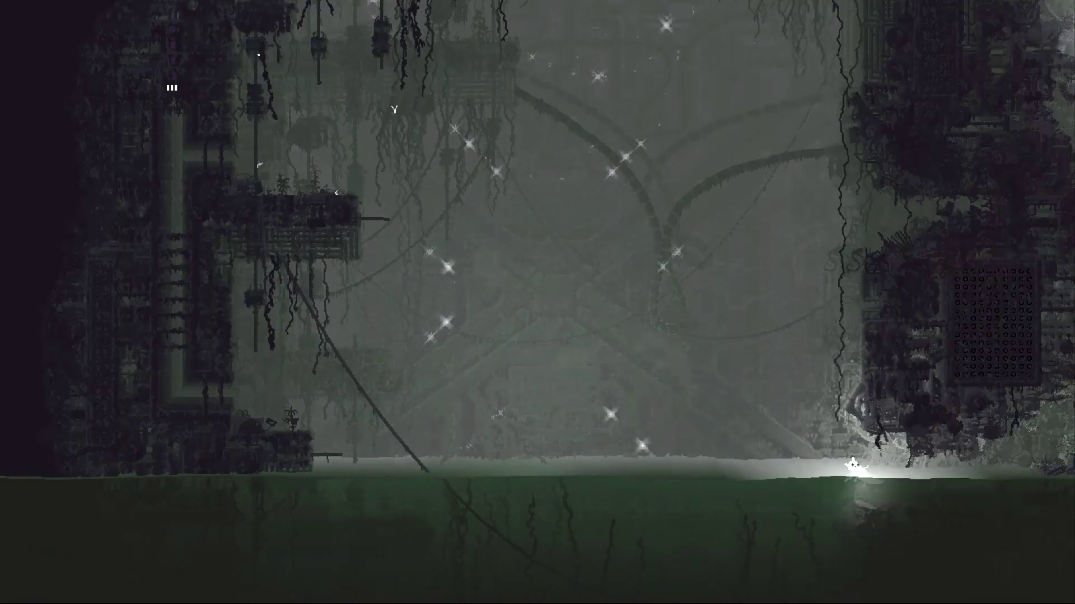
pyautogui.press('Left')
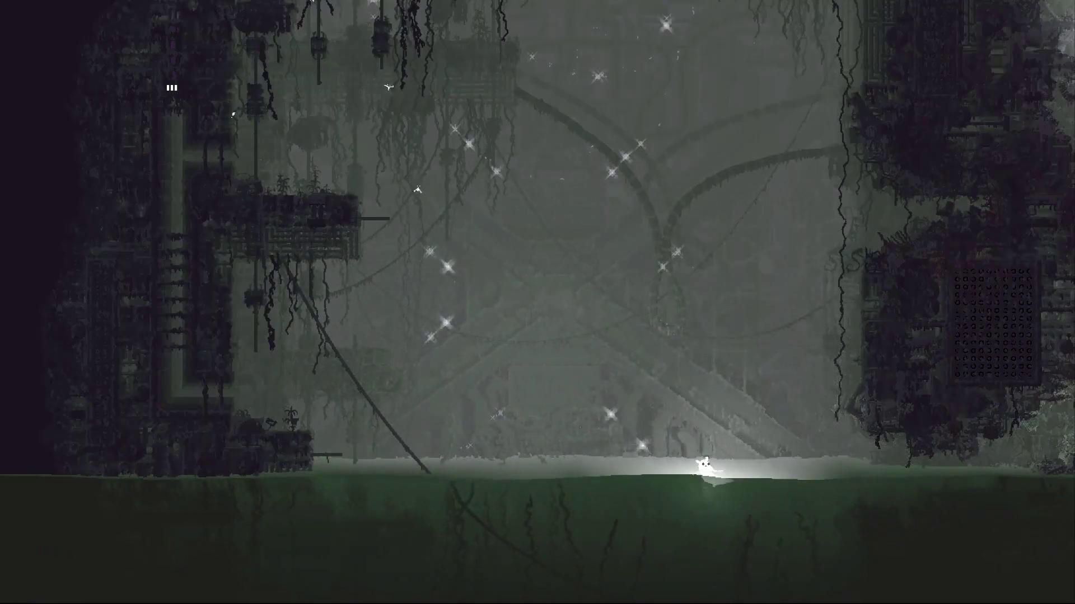
pyautogui.press('Left')
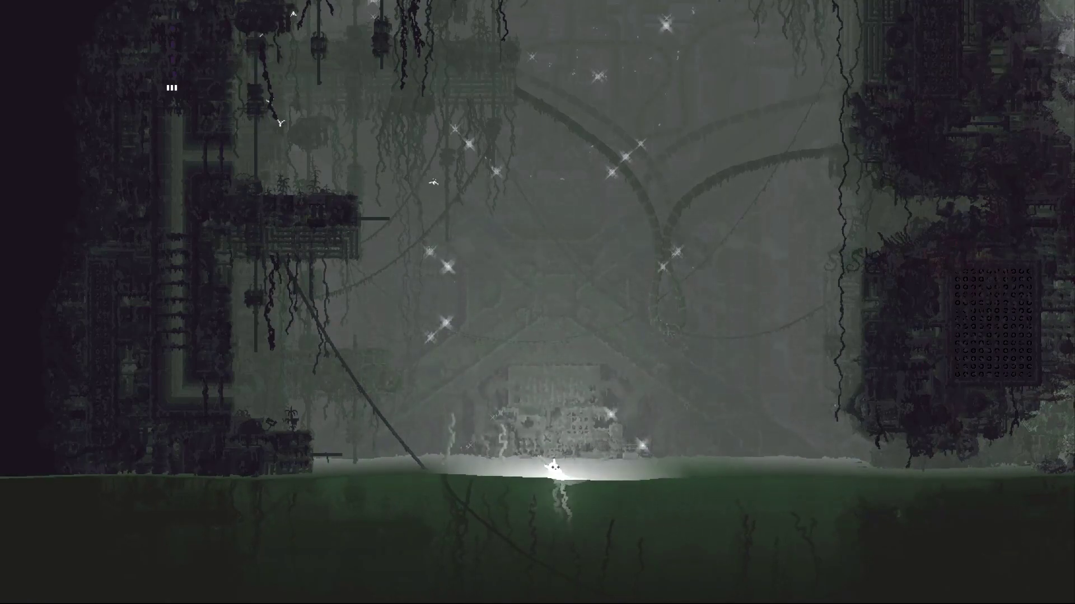
pyautogui.press('space')
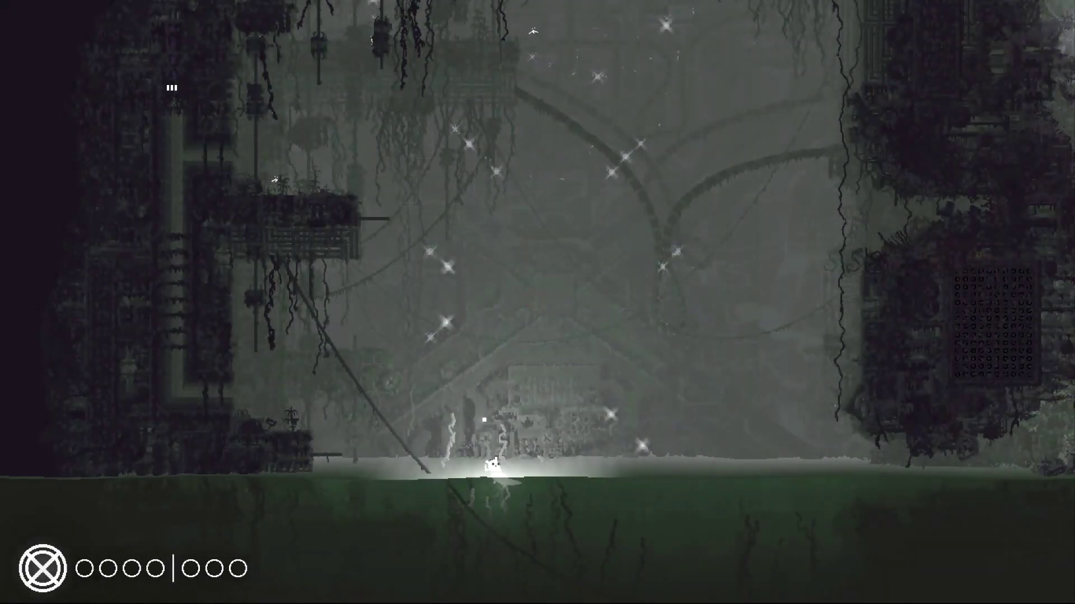
pyautogui.press('Left')
pyautogui.press('Left')
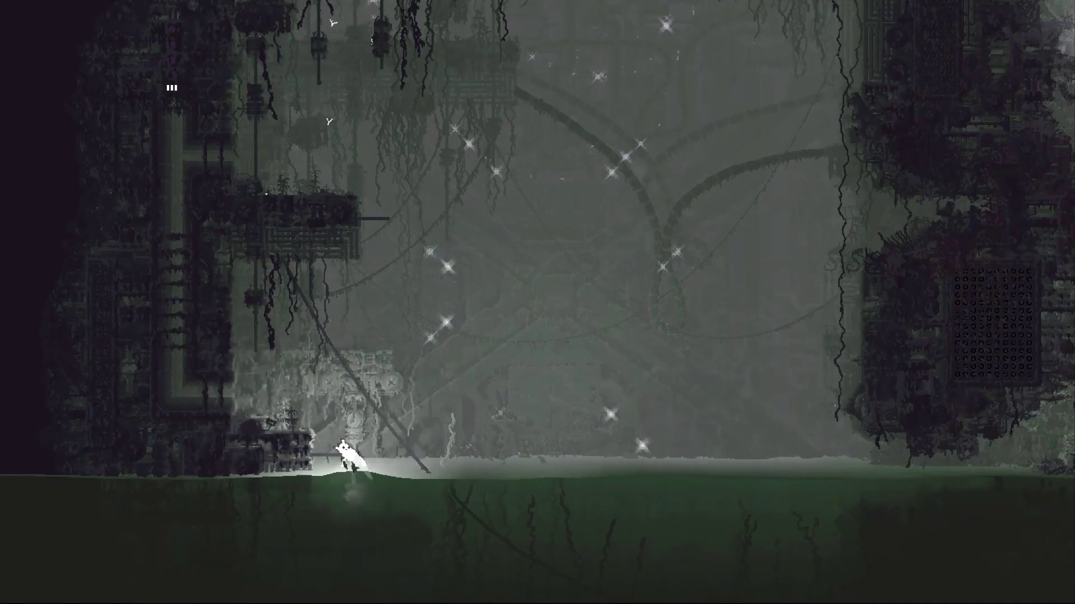
pyautogui.press('Left')
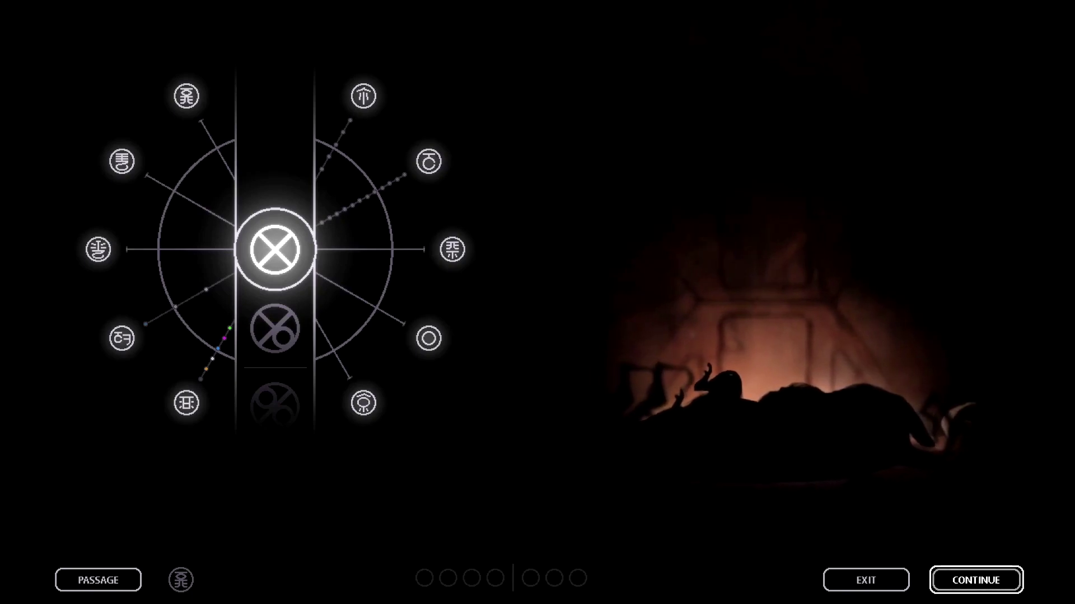
# - Cycle through PASSAGE, EXIT and CONTINUE, ending back on CONTINUE
pyautogui.press('Left')
pyautogui.press('Left')
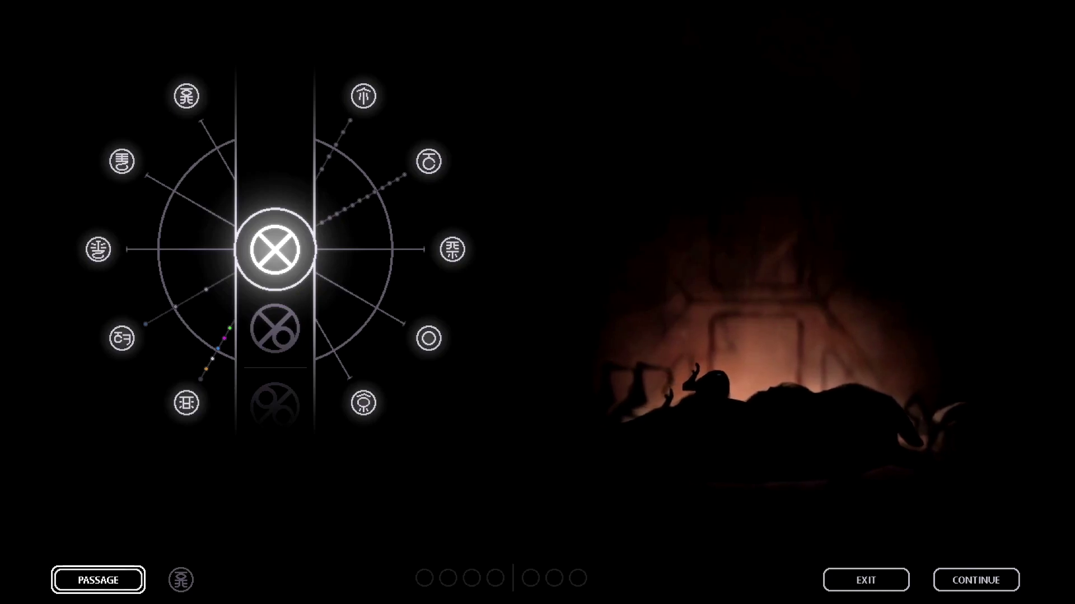
pyautogui.press('Right')
pyautogui.press('Right')
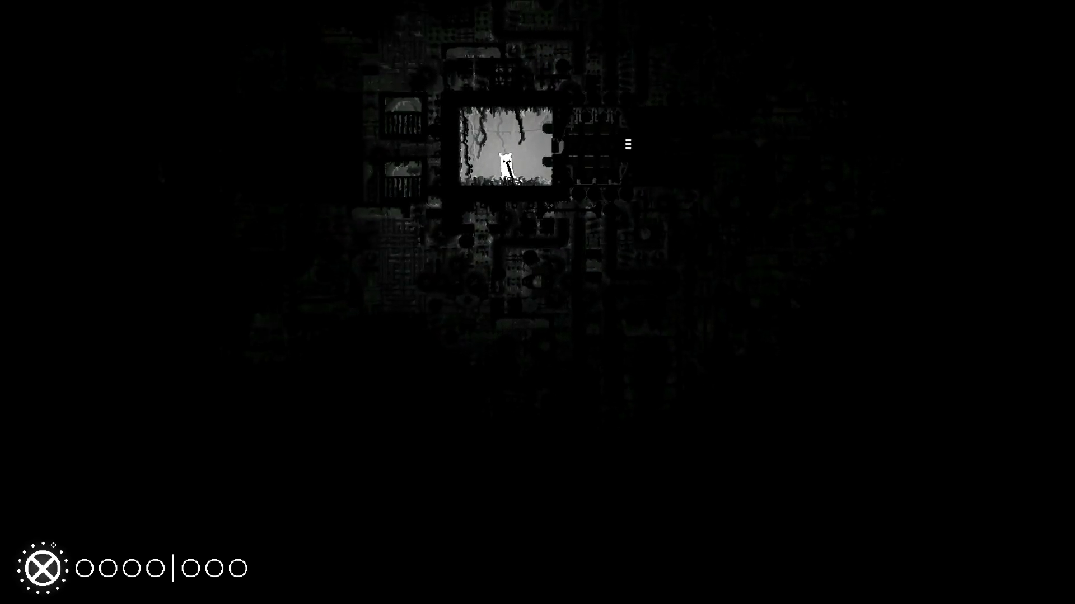
# - Set down the spear and shuffle around the shelter, ending facing left
pyautogui.press('Left')
pyautogui.press('Right')
pyautogui.press('Left')
pyautogui.press('Right')
pyautogui.press('Left')
pyautogui.press('Left')
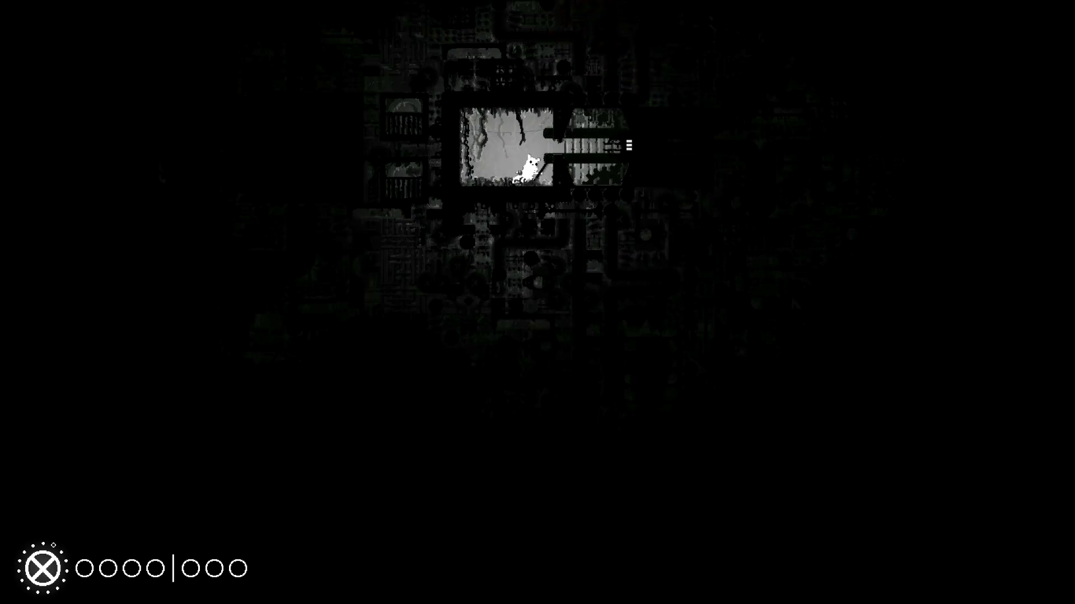
# - Crawl out through the shelter pipe and descend the vertical shaft
pyautogui.press('Right')
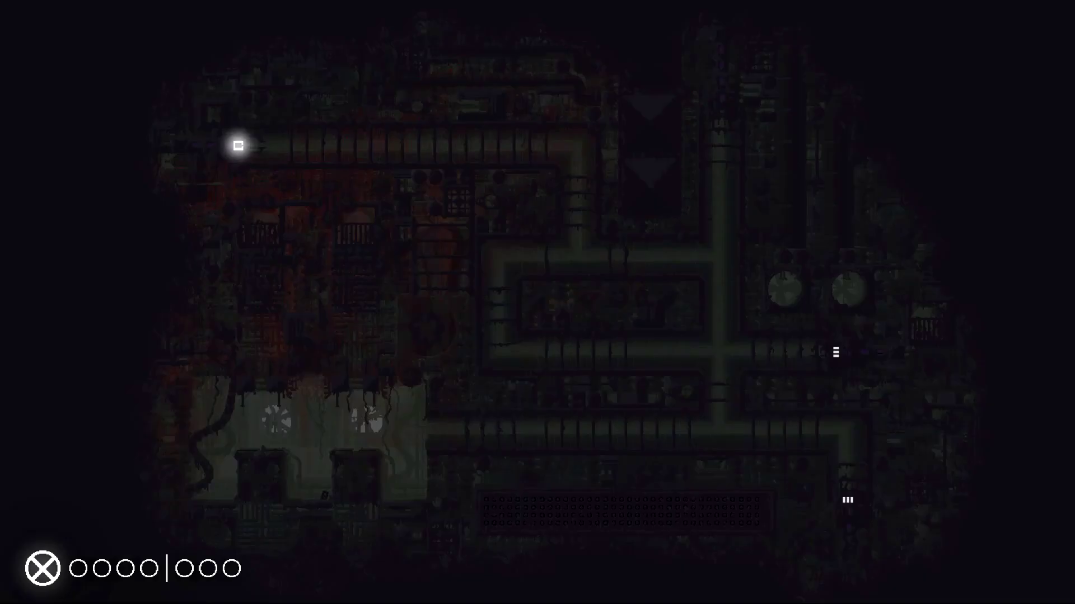
pyautogui.press('Right')
pyautogui.press('Right')
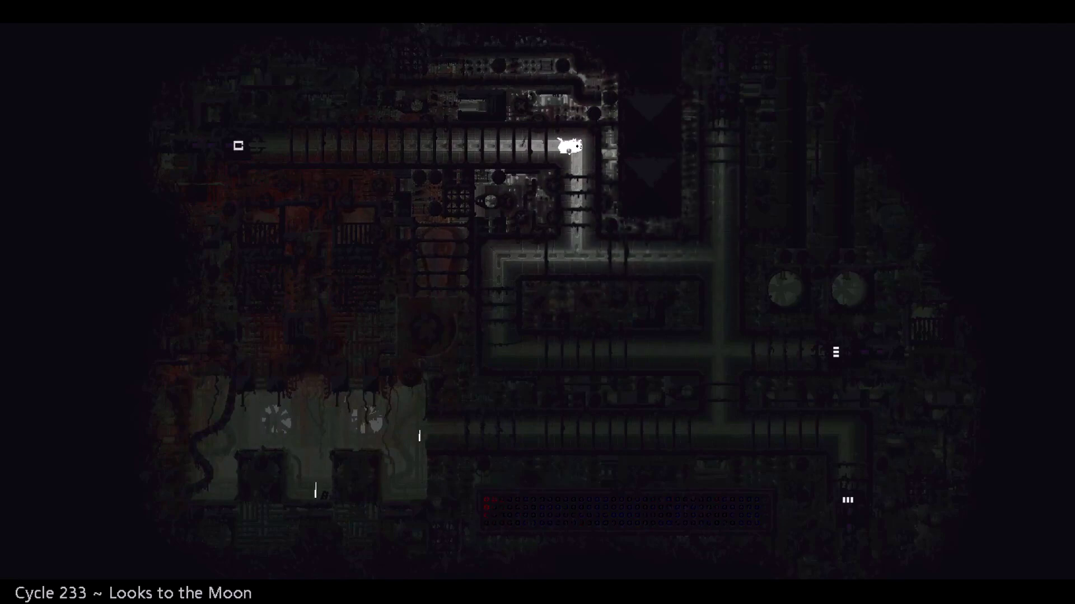
pyautogui.press('Down')
pyautogui.press('Right')
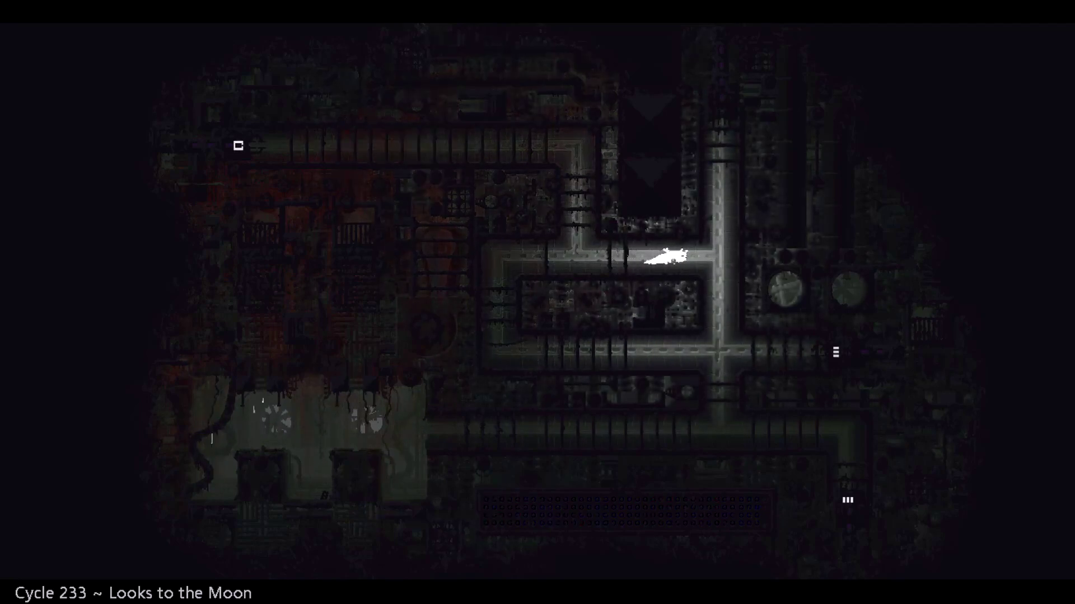
pyautogui.press('Down')
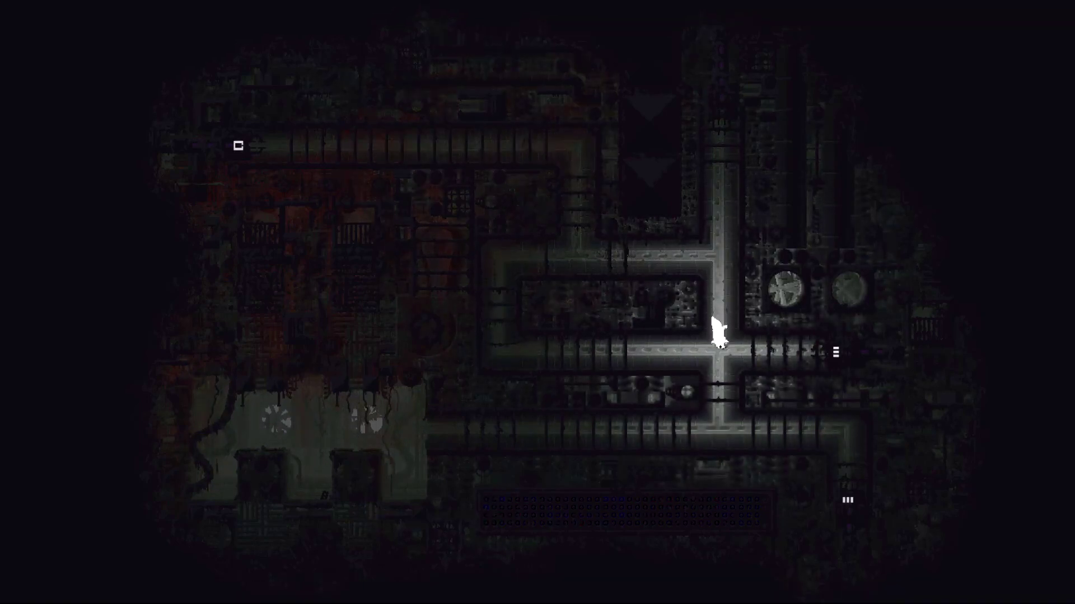
pyautogui.press('space')
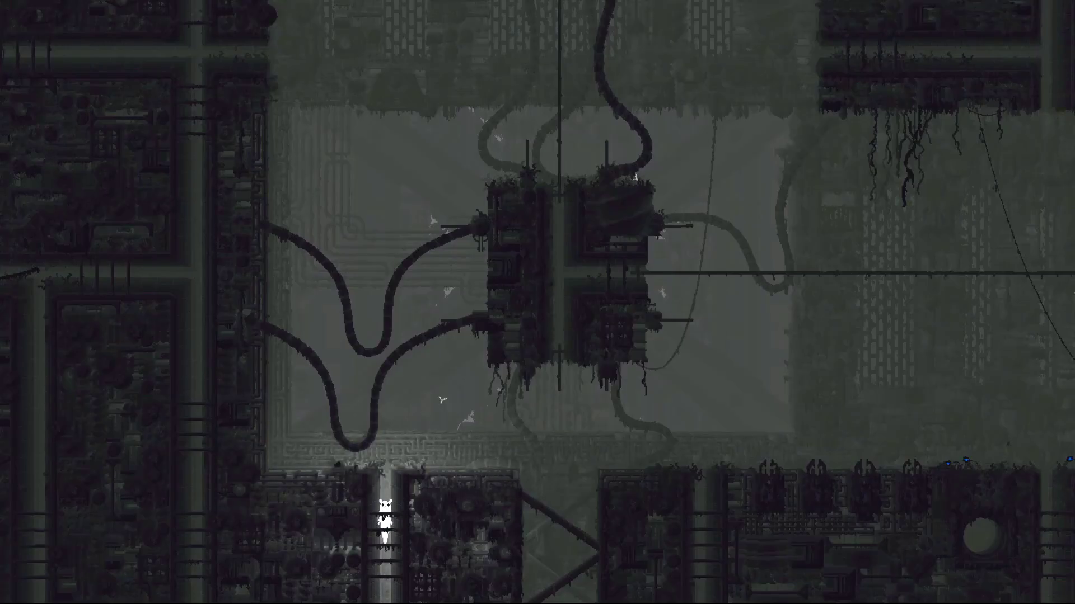
# - Run right across the chamber and drop off the ledge into the flooded room
pyautogui.press('Up')
pyautogui.press('Right')
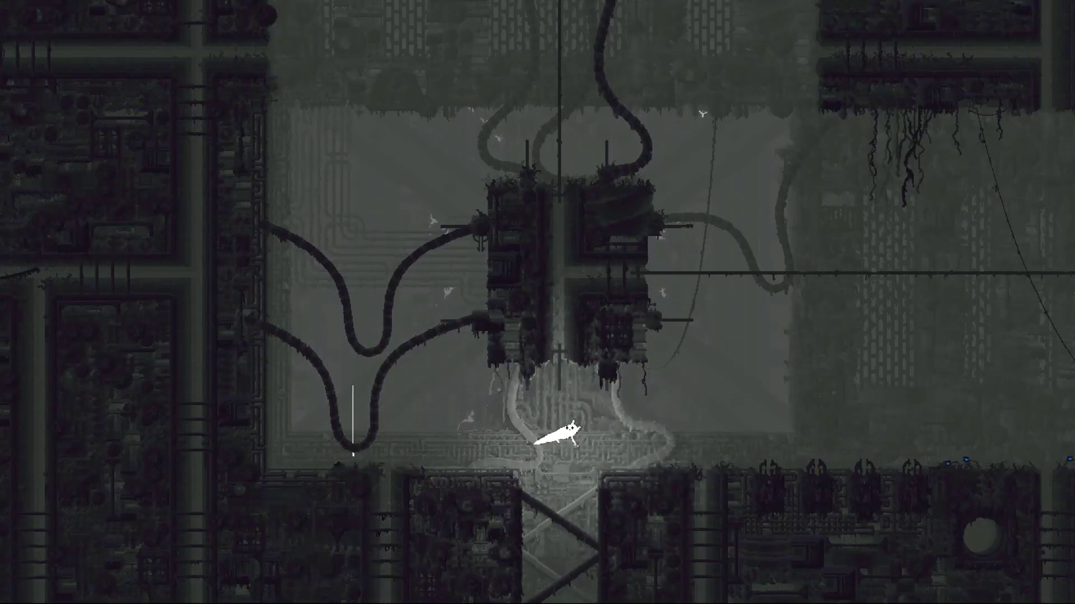
pyautogui.press('Right')
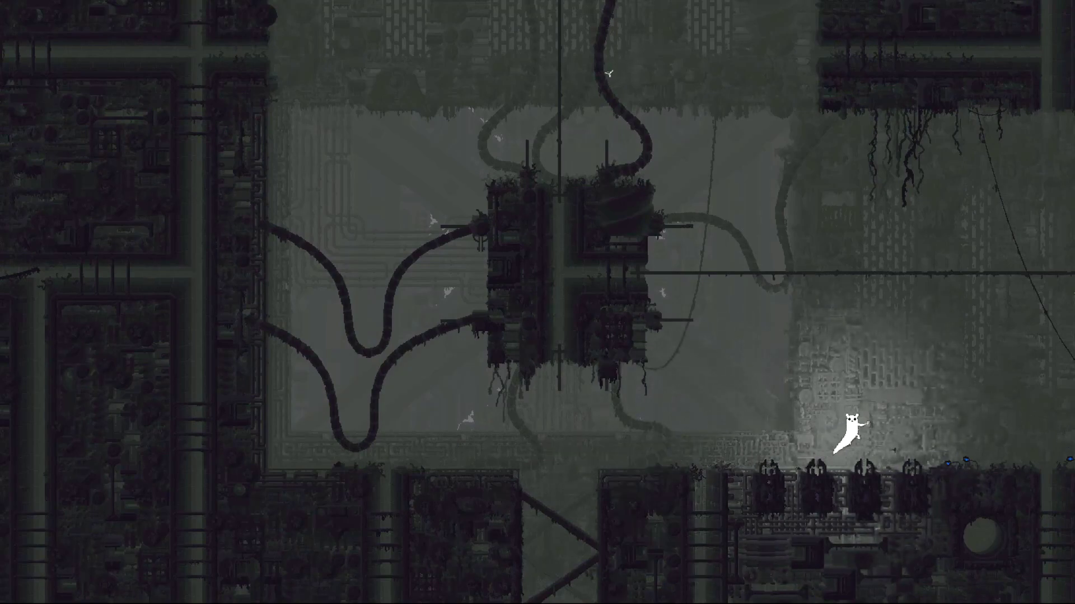
pyautogui.press('Right')
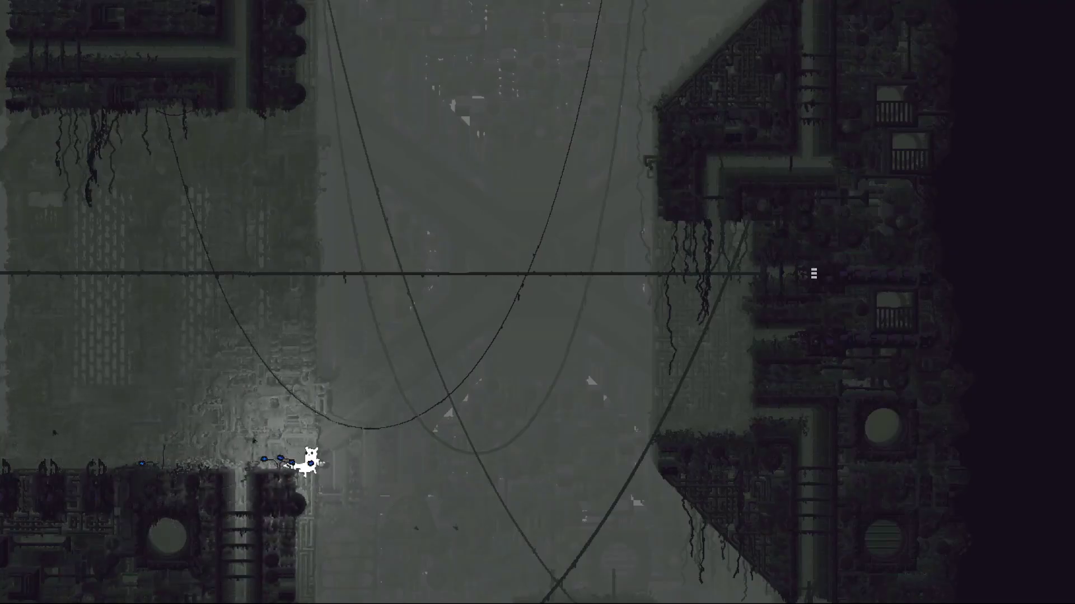
pyautogui.press('Right')
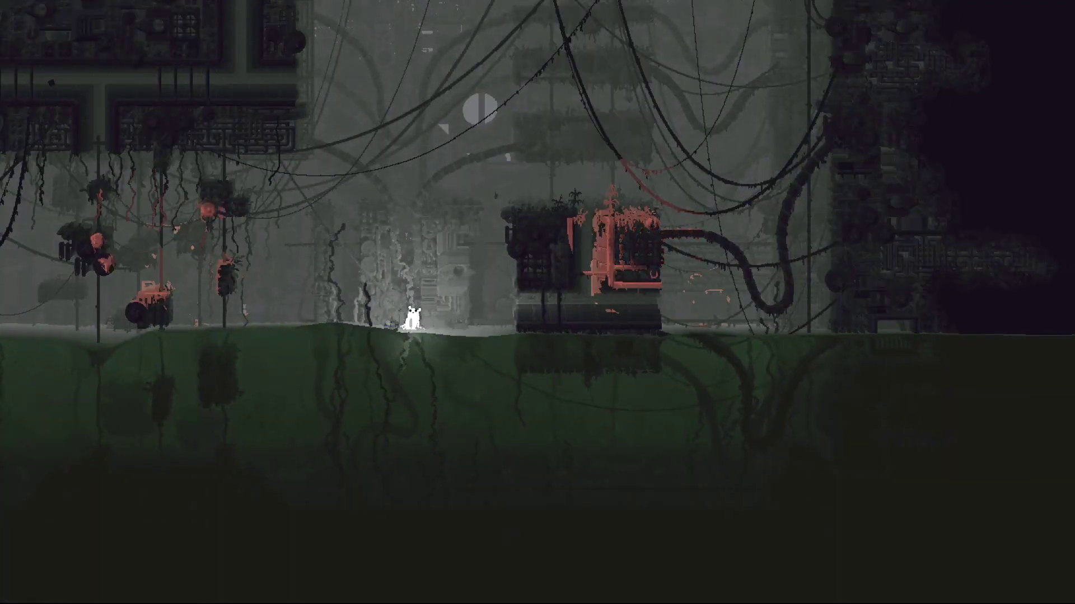
# - Swim left across the flooded room toward the rusty block
pyautogui.press('Left')
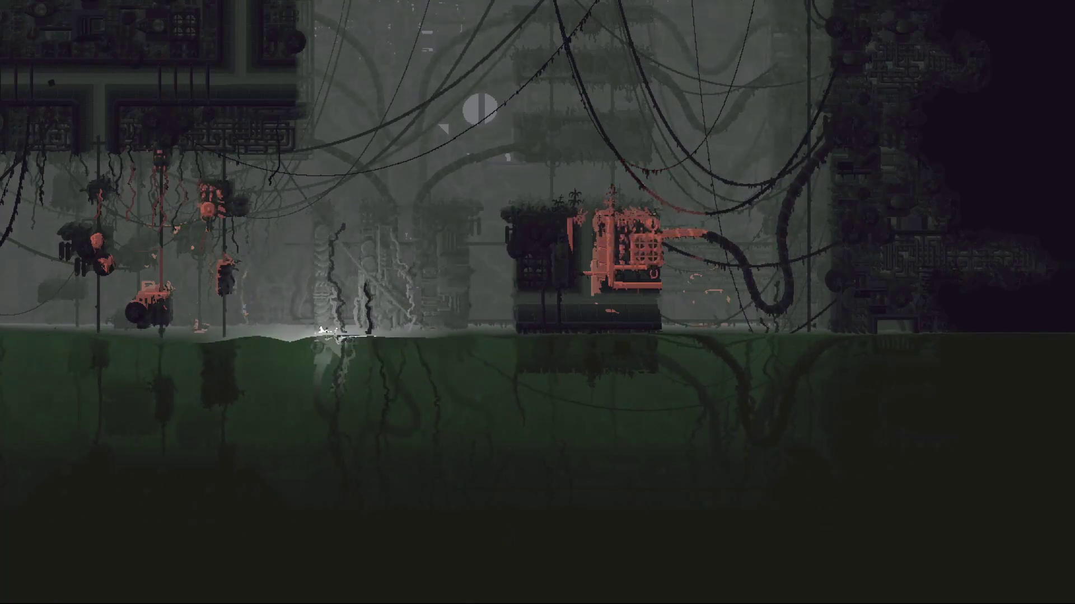
pyautogui.press('Left')
pyautogui.press('Left')
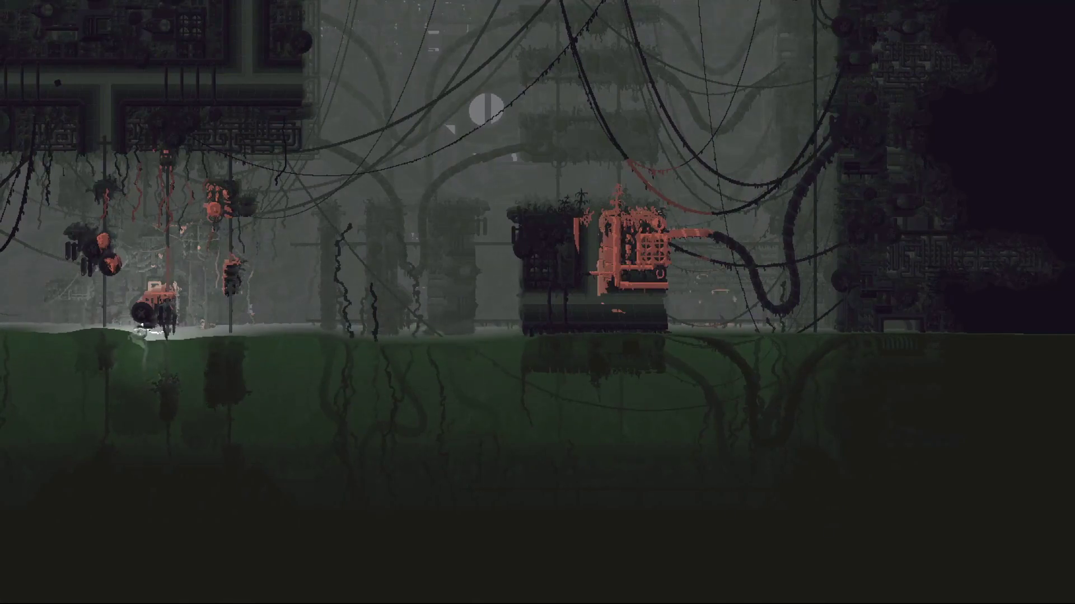
pyautogui.press('Left')
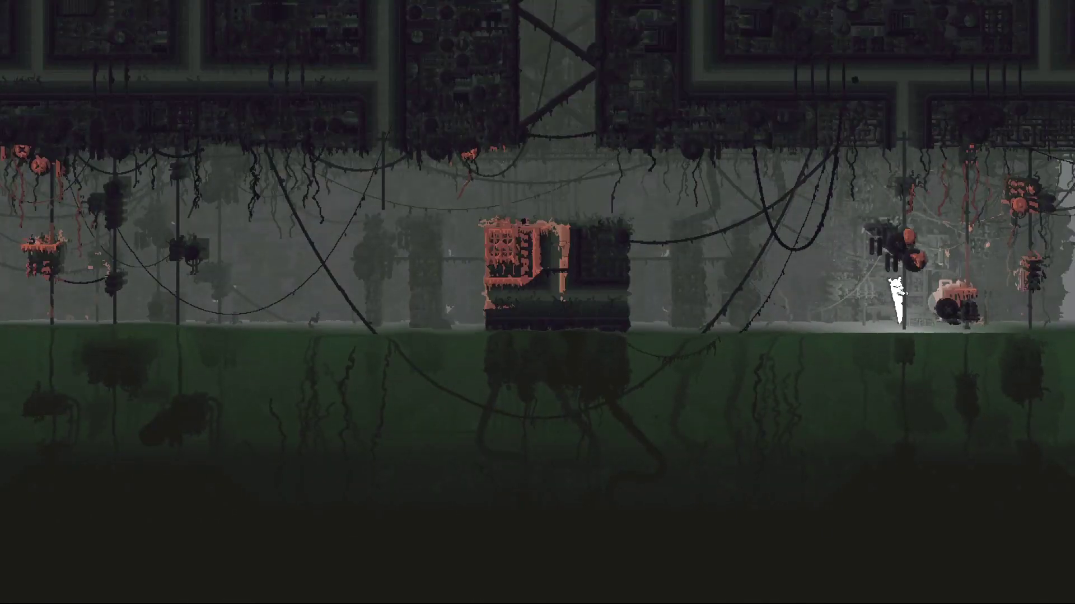
pyautogui.press('Left')
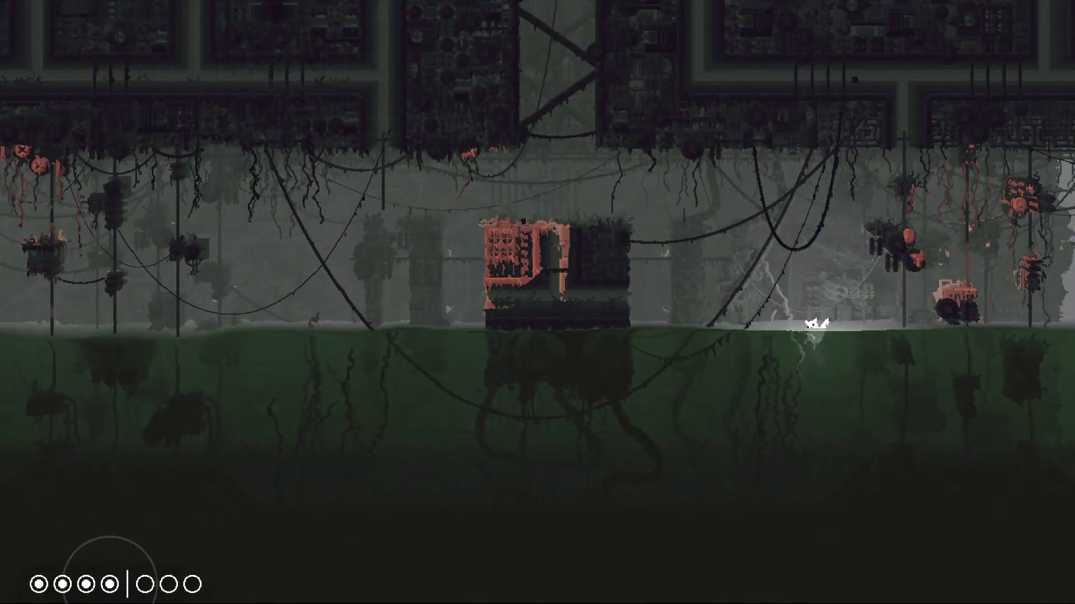
# - Climb the rusty block, leap onto the pole and climb into the room above
pyautogui.press('Left')
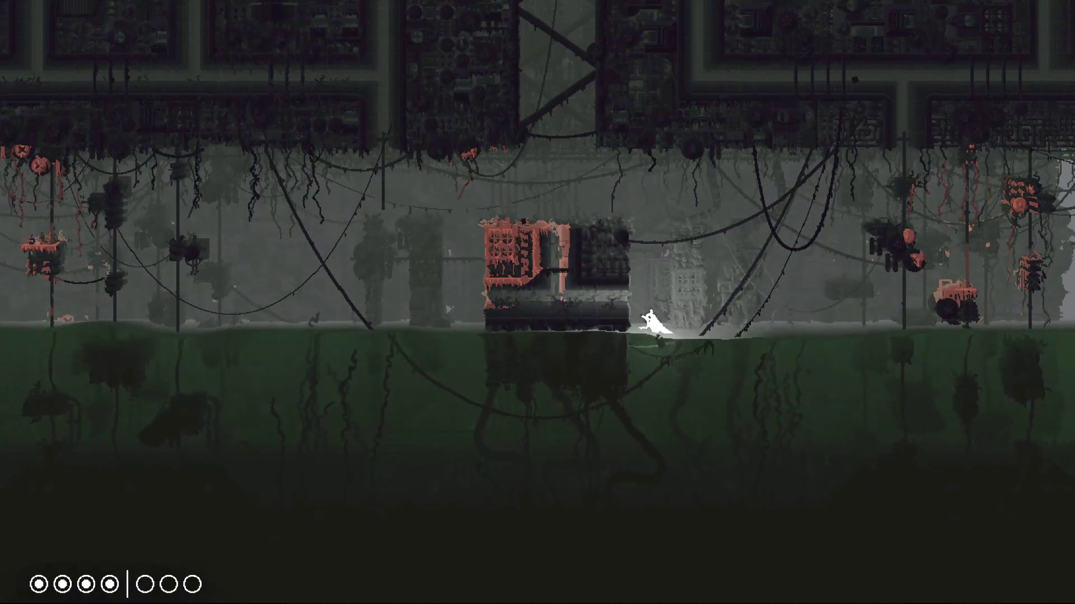
pyautogui.press('Up')
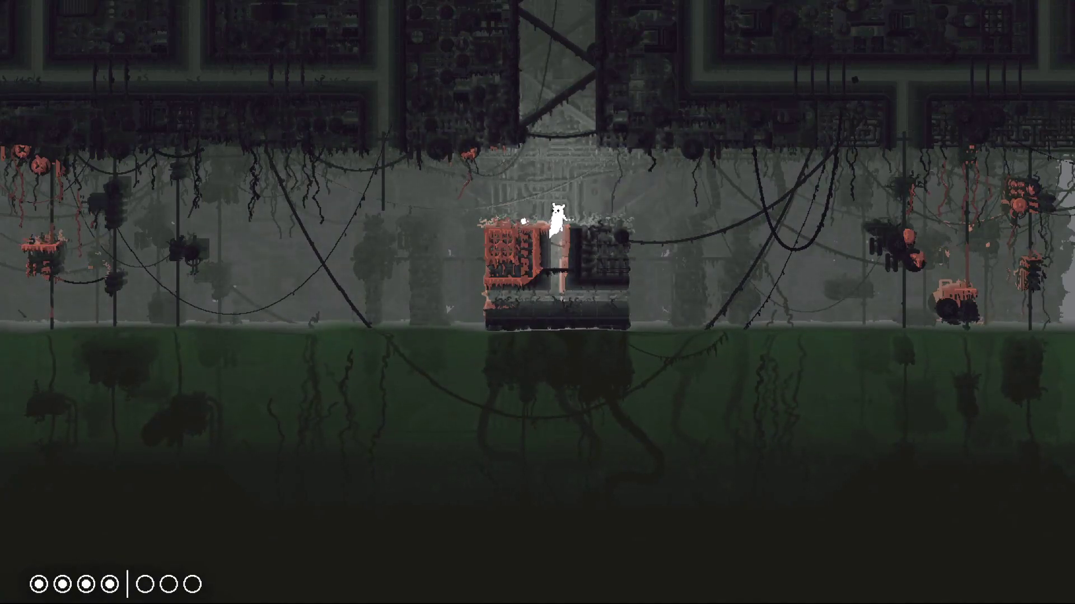
pyautogui.press('Left')
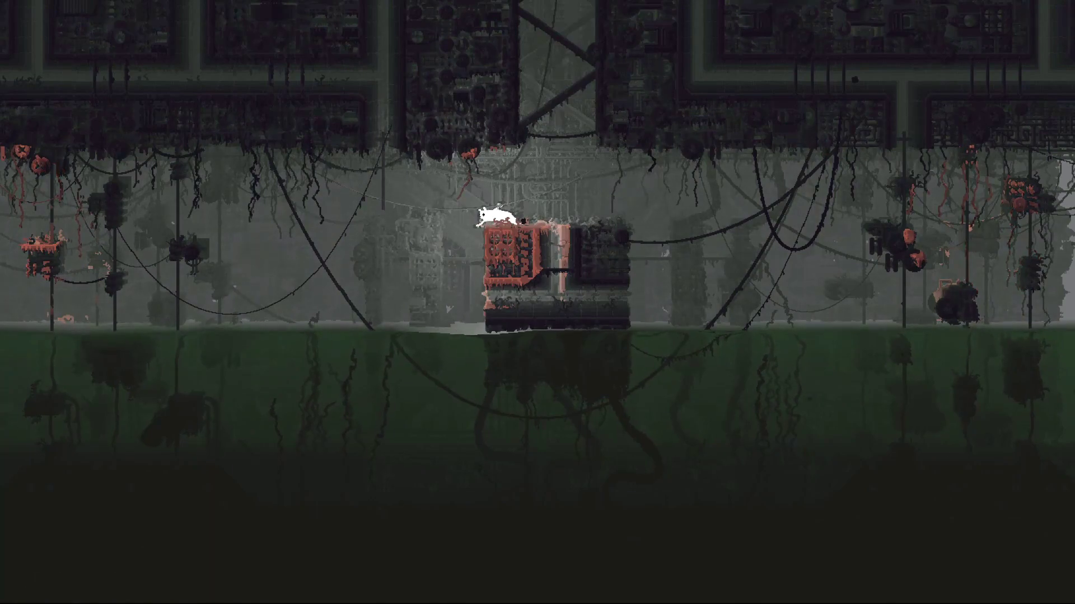
pyautogui.press('Left')
pyautogui.press('z')
pyautogui.press('Up')
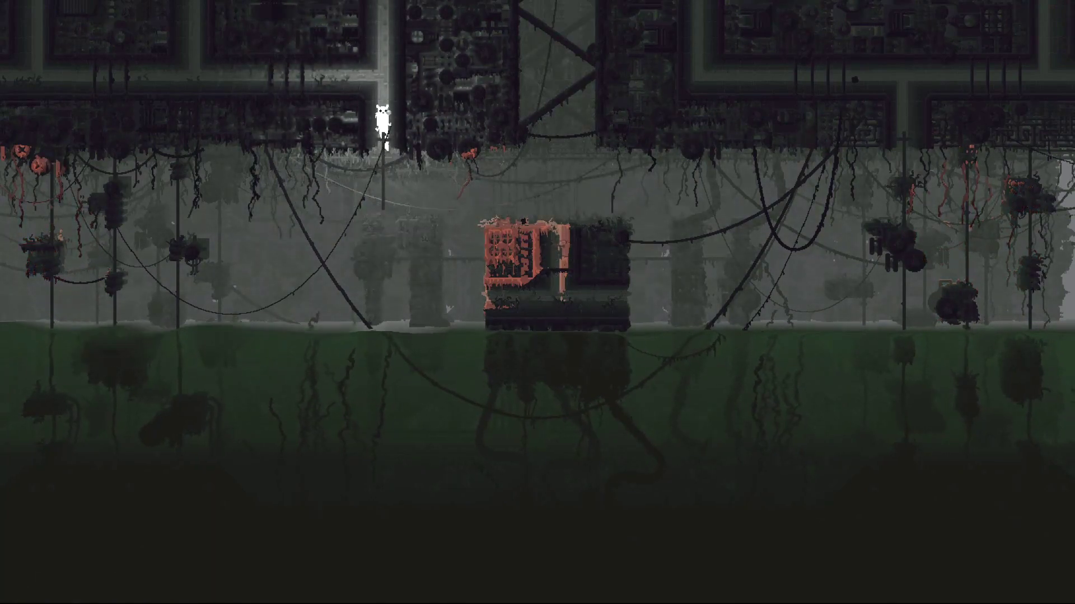
pyautogui.press('Up')
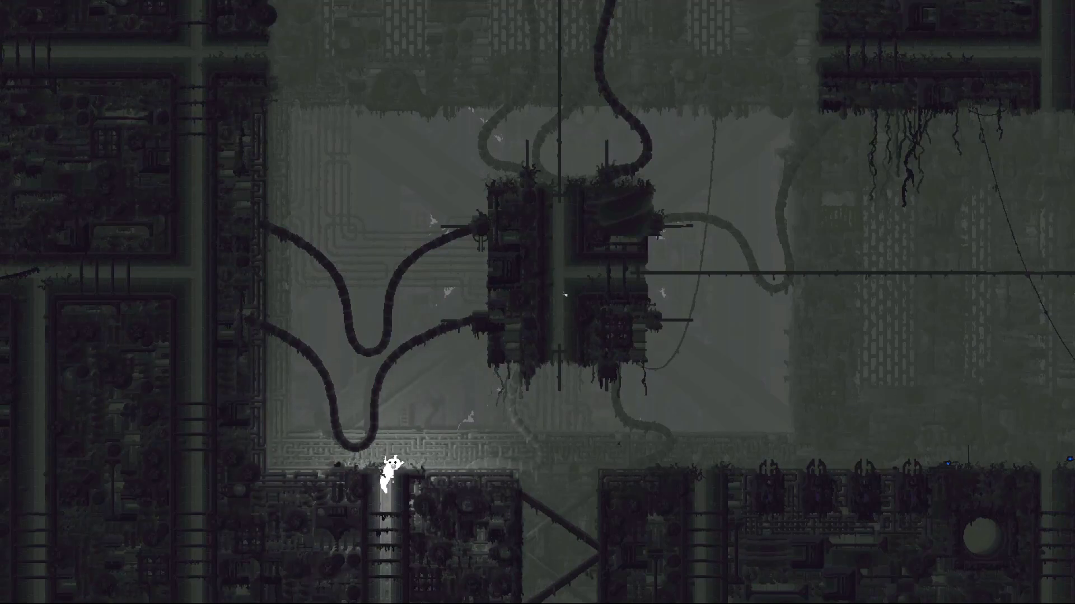
# - Climb out of the shaft onto the ledge, run right and jump back left
pyautogui.press('Up')
pyautogui.press('z')
pyautogui.press('Left')
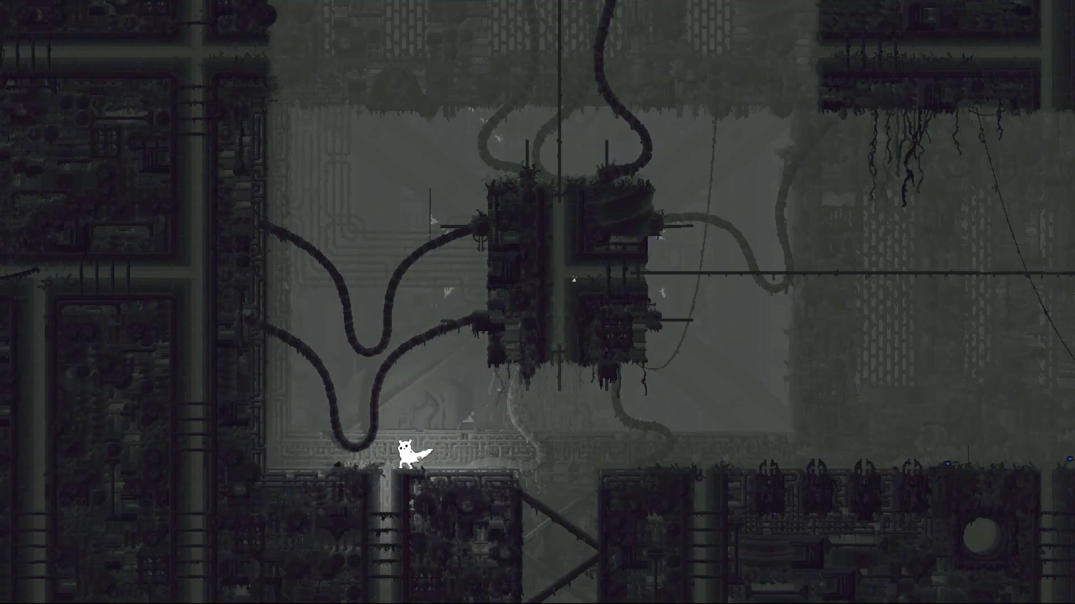
pyautogui.press('Right')
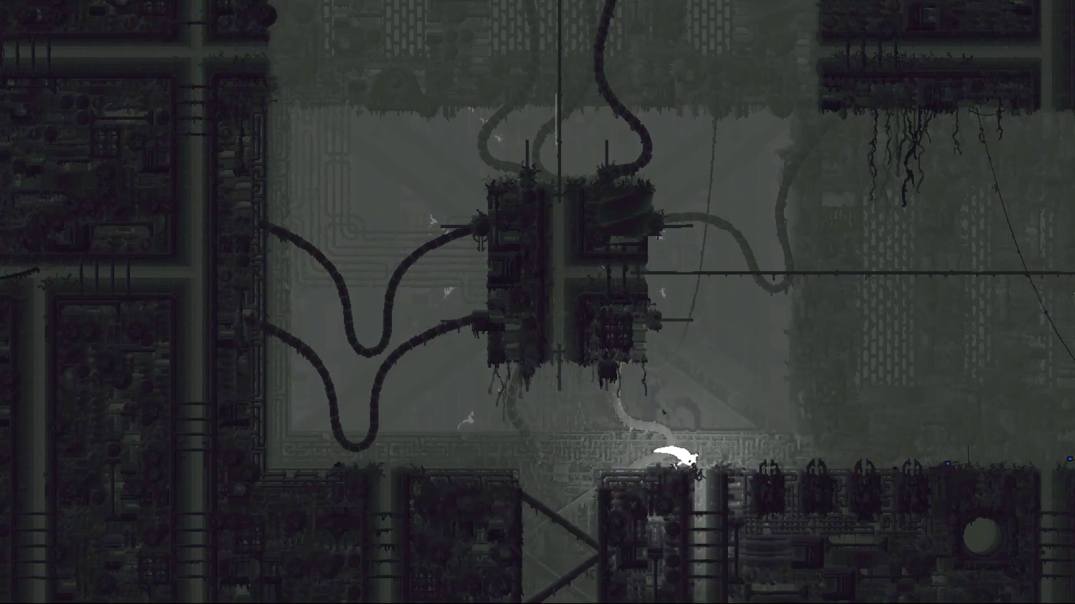
pyautogui.press('Right')
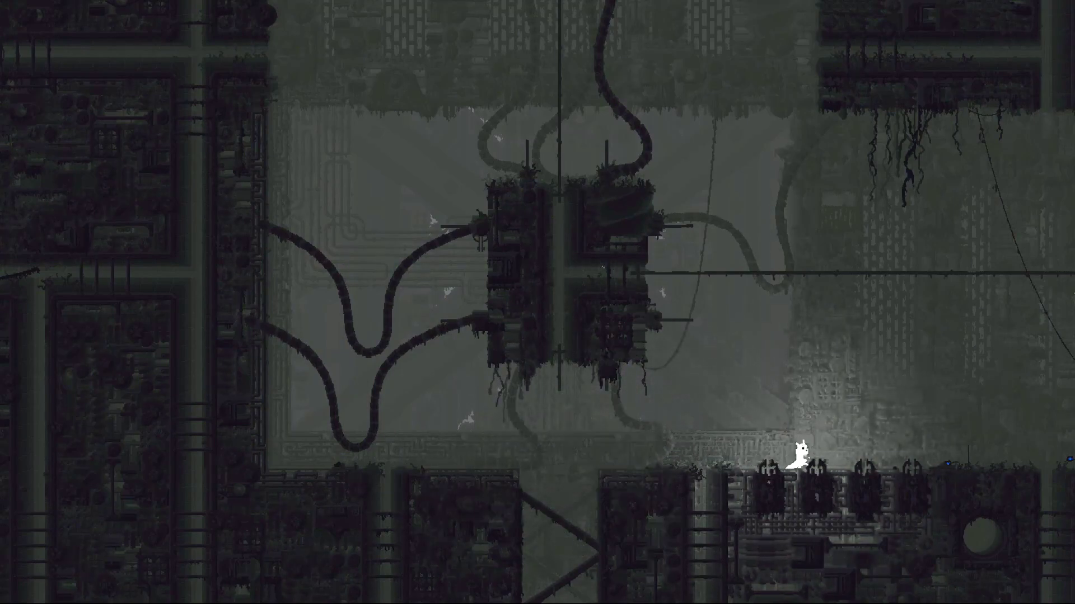
pyautogui.press('Left')
pyautogui.press('z')
# - Jump toward the central structure, then reposition along the floor near the pale creature
pyautogui.press('Left')
pyautogui.press('z')
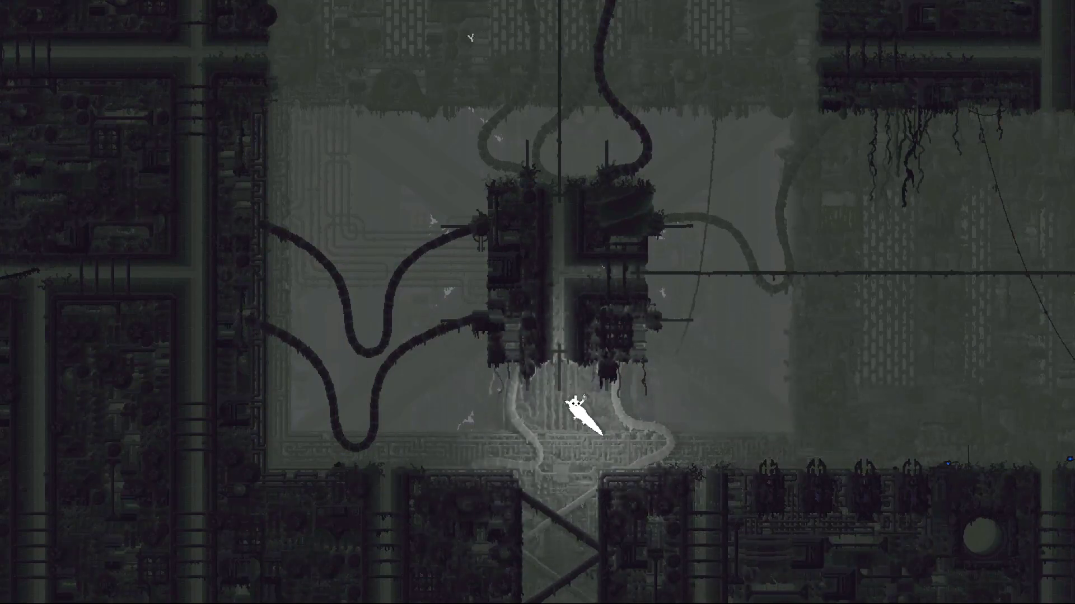
pyautogui.press('Left')
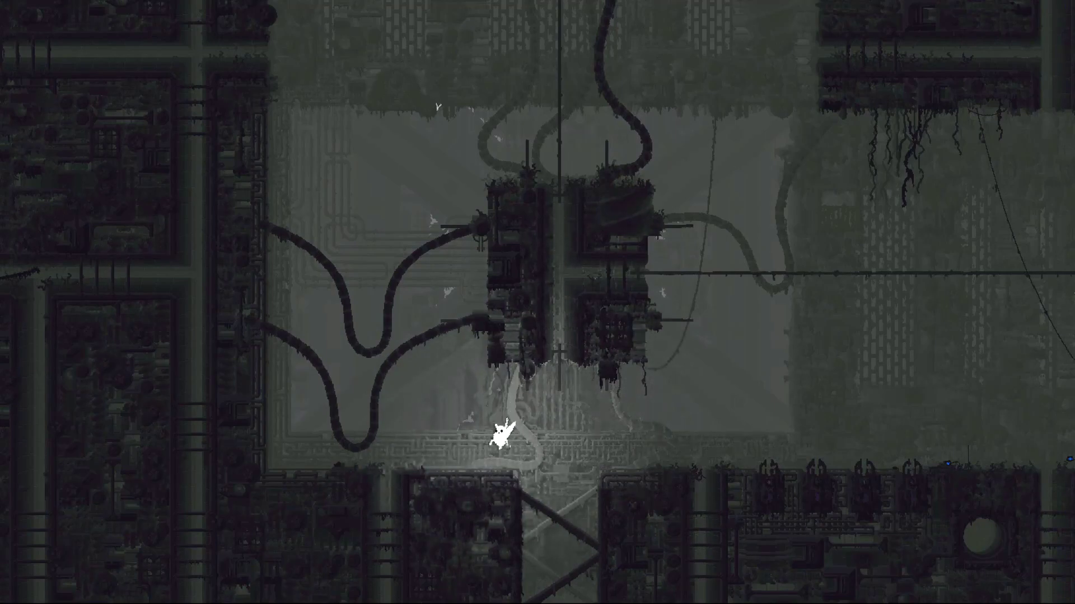
pyautogui.press('Left')
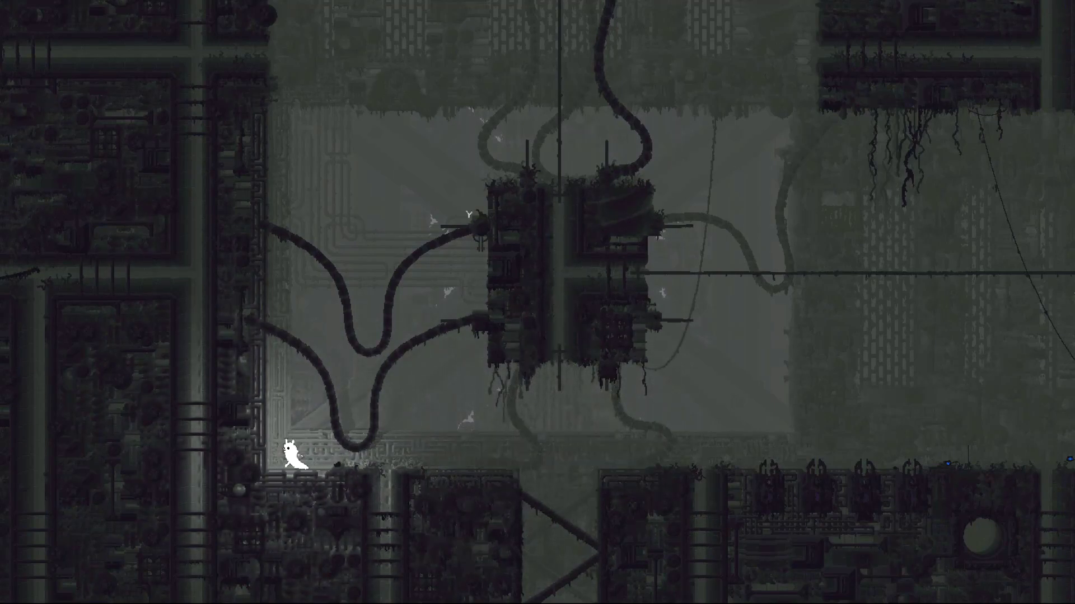
pyautogui.press('Right')
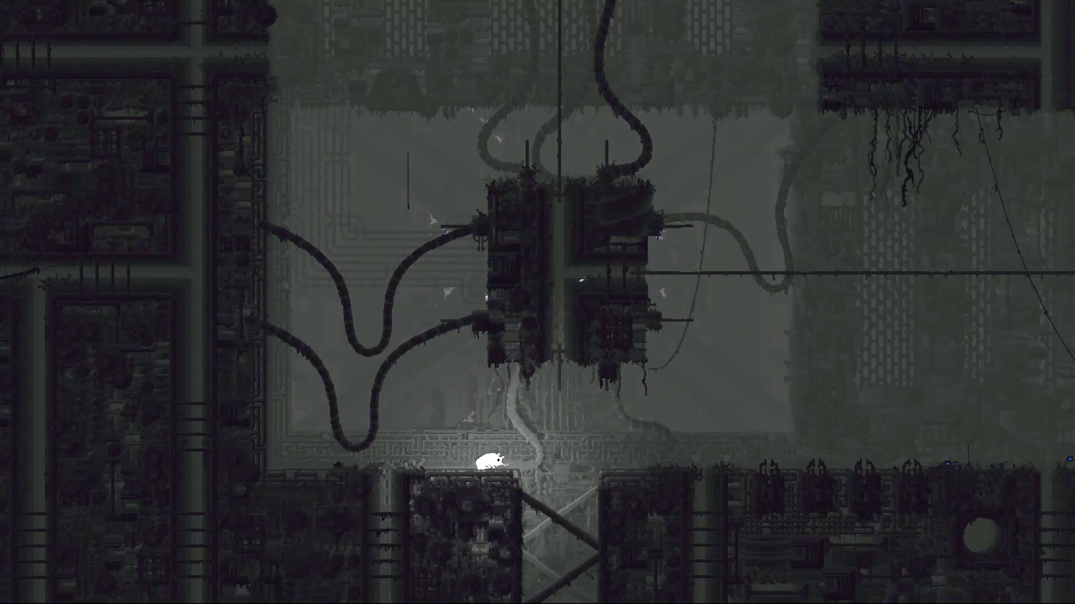
pyautogui.press('Left')
pyautogui.press('z')
pyautogui.press('Right')
pyautogui.press('Right')
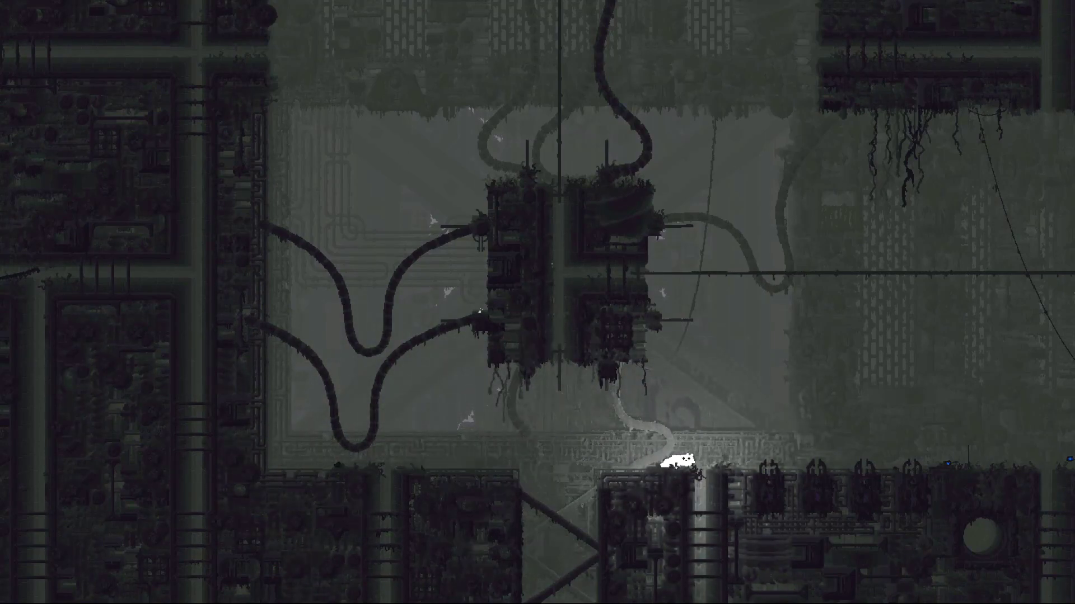
# - Jump left across the floor gap, hop over the block and drop into the pit
pyautogui.press('Left')
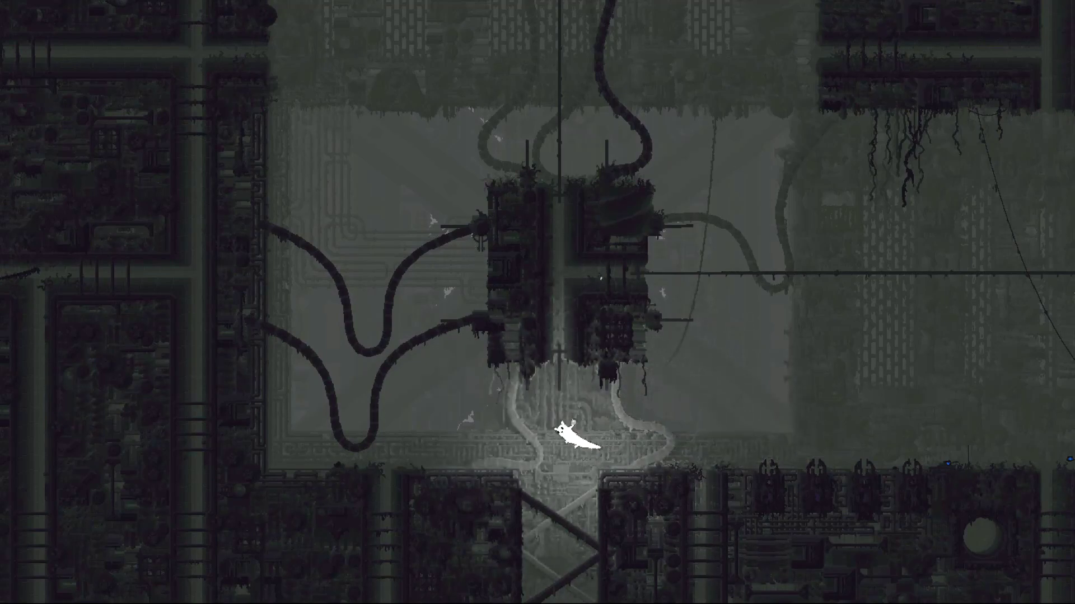
pyautogui.press('Left')
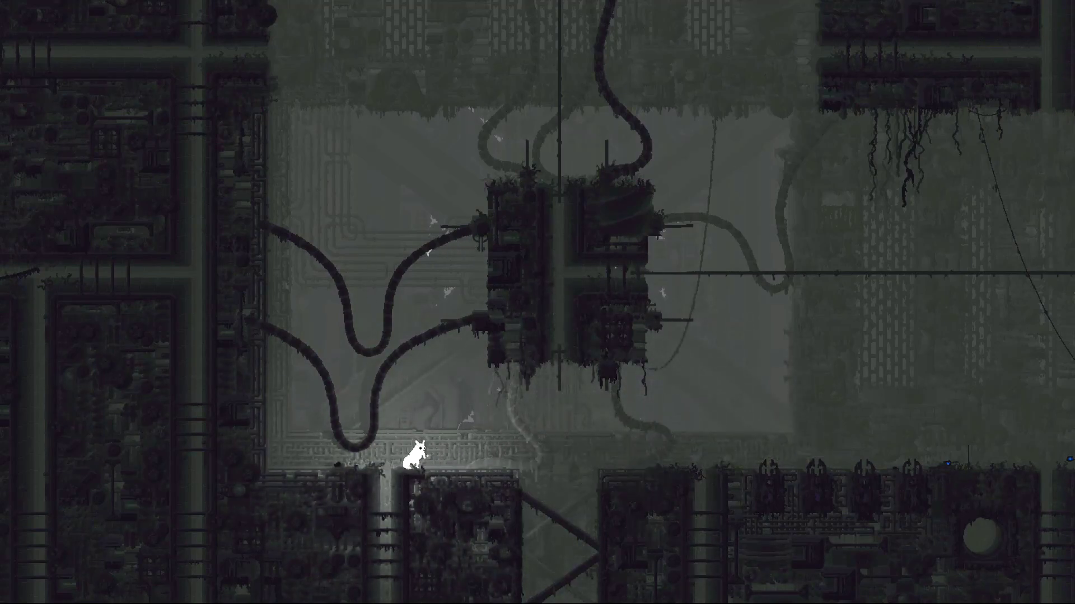
pyautogui.press('Left')
pyautogui.press('z')
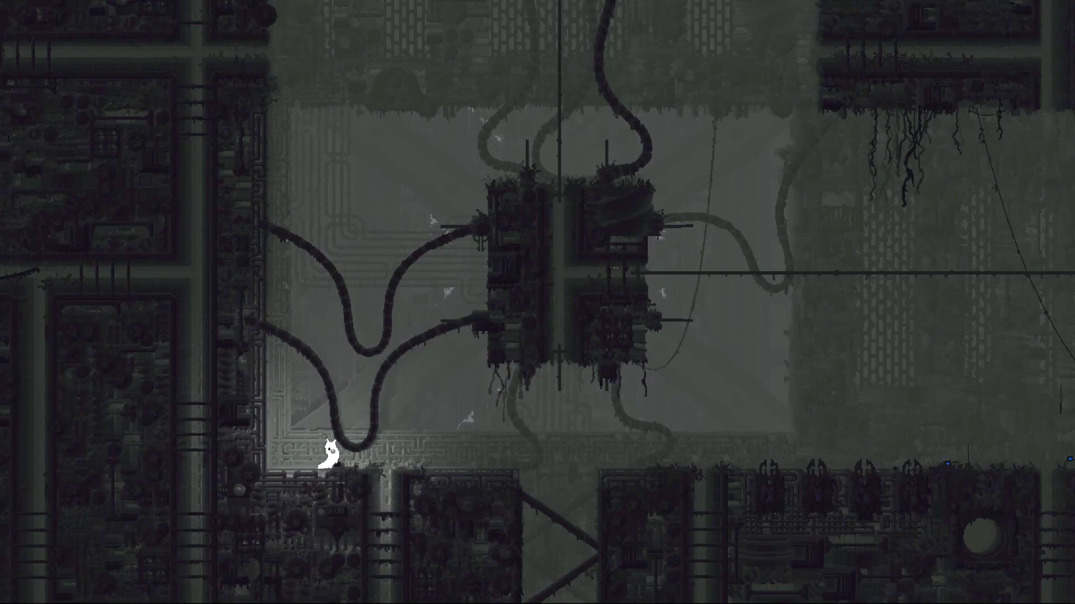
pyautogui.press('Right')
pyautogui.press('z')
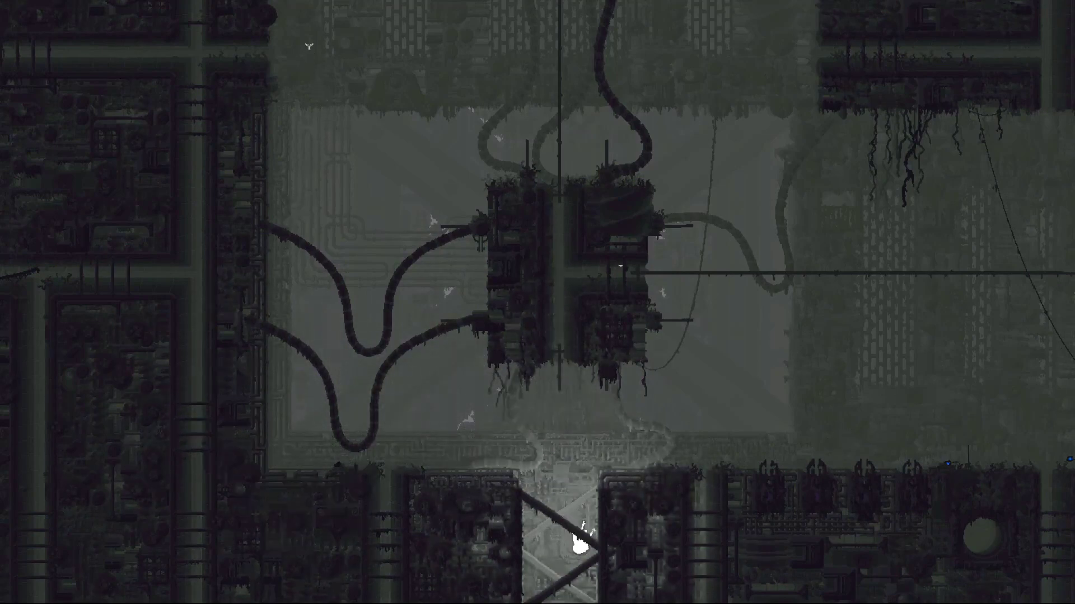
pyautogui.press('Down')
# - Crawl right along the left floor and climb the central shaft between the machine blocks
pyautogui.press('Right')
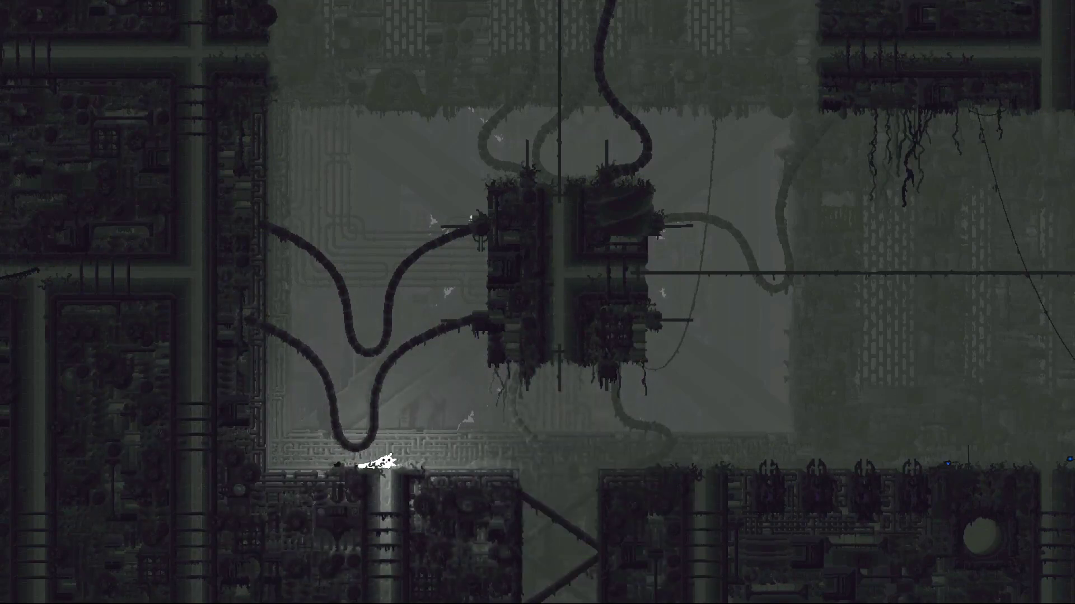
pyautogui.press('Right')
pyautogui.press('z')
pyautogui.press('Up')
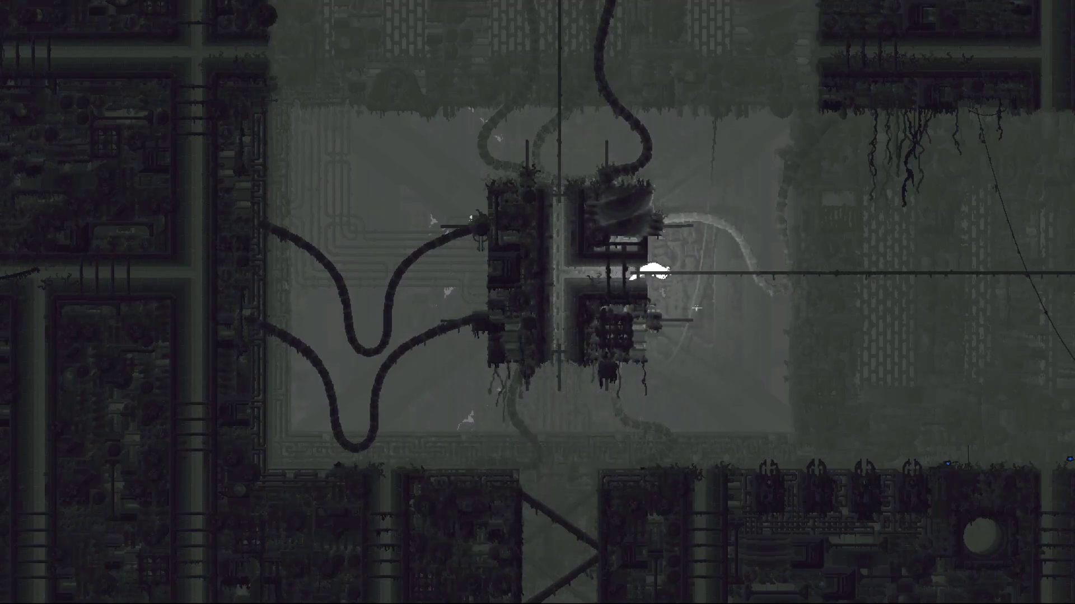
# - Shimmy right along the horizontal pole and leap toward the right wall pipe
pyautogui.press('Right')
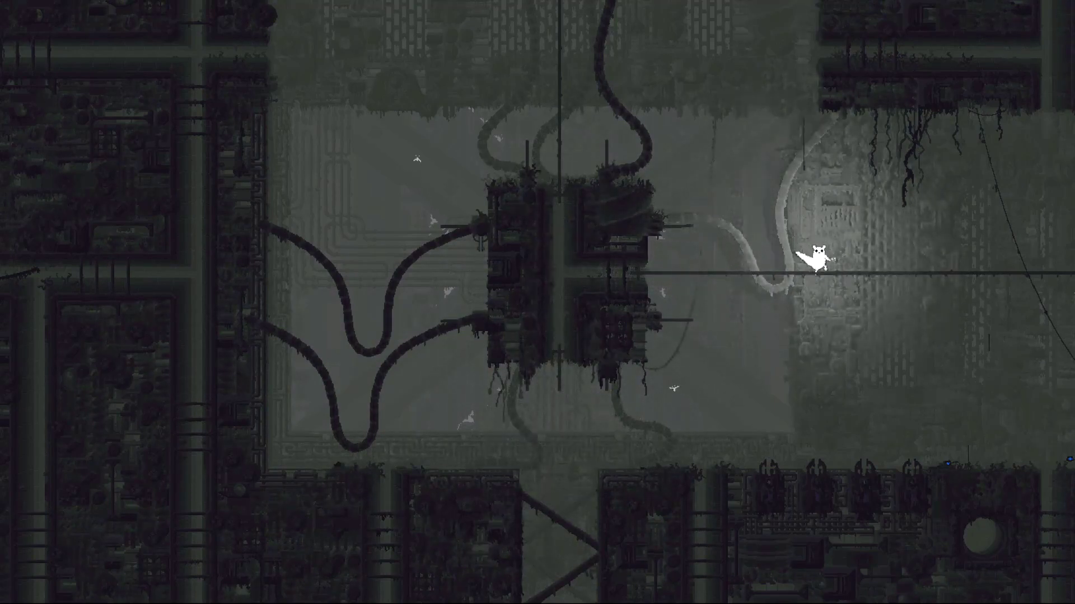
pyautogui.press('Right')
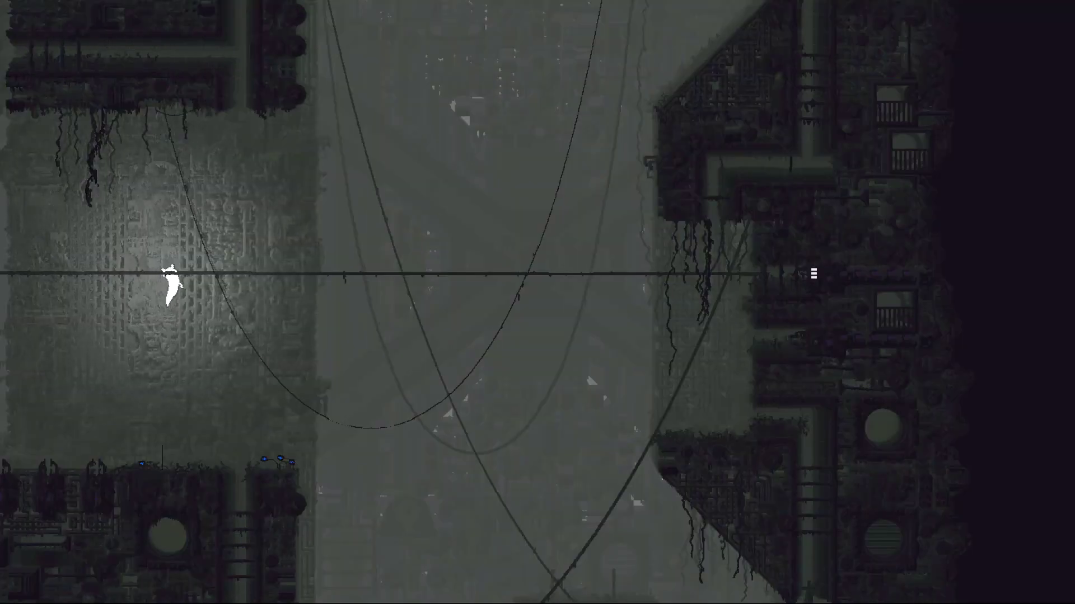
pyautogui.press('Right')
pyautogui.press('Right')
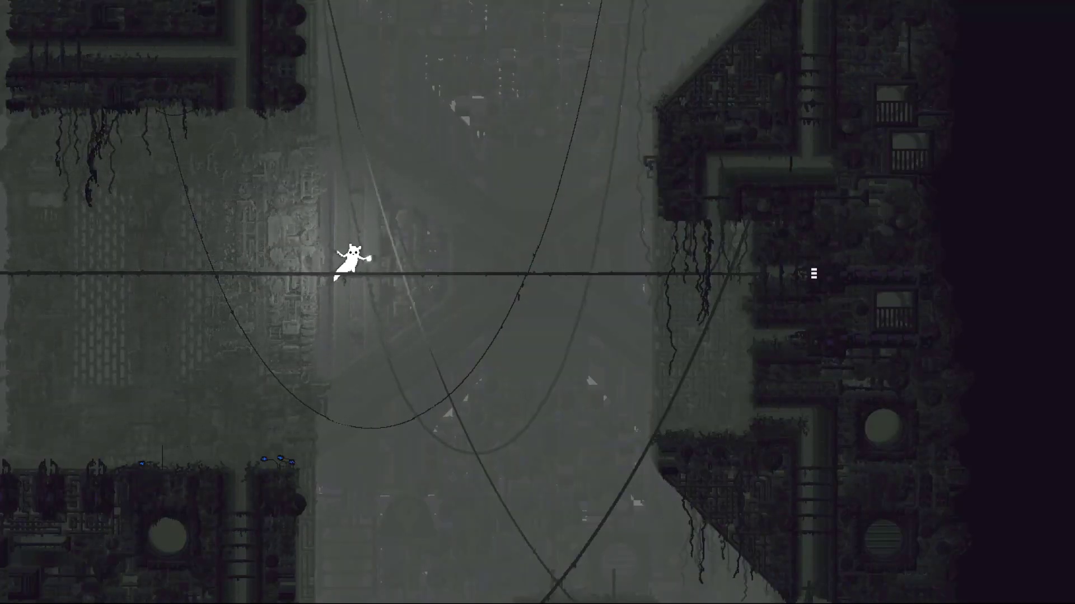
pyautogui.press('z')
pyautogui.press('Right')
pyautogui.press('z')
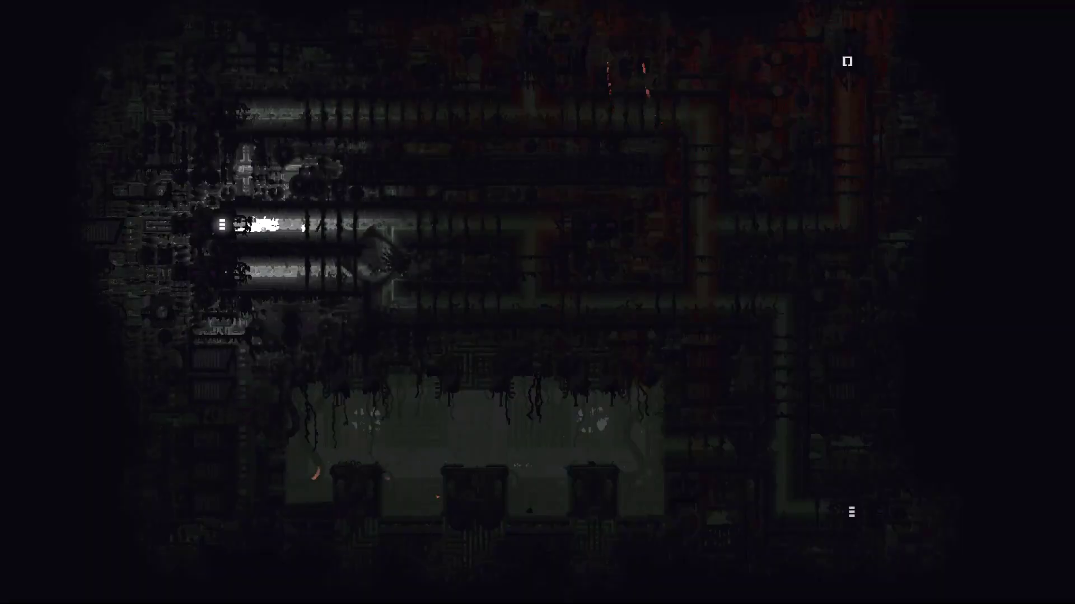
pyautogui.press('Right')
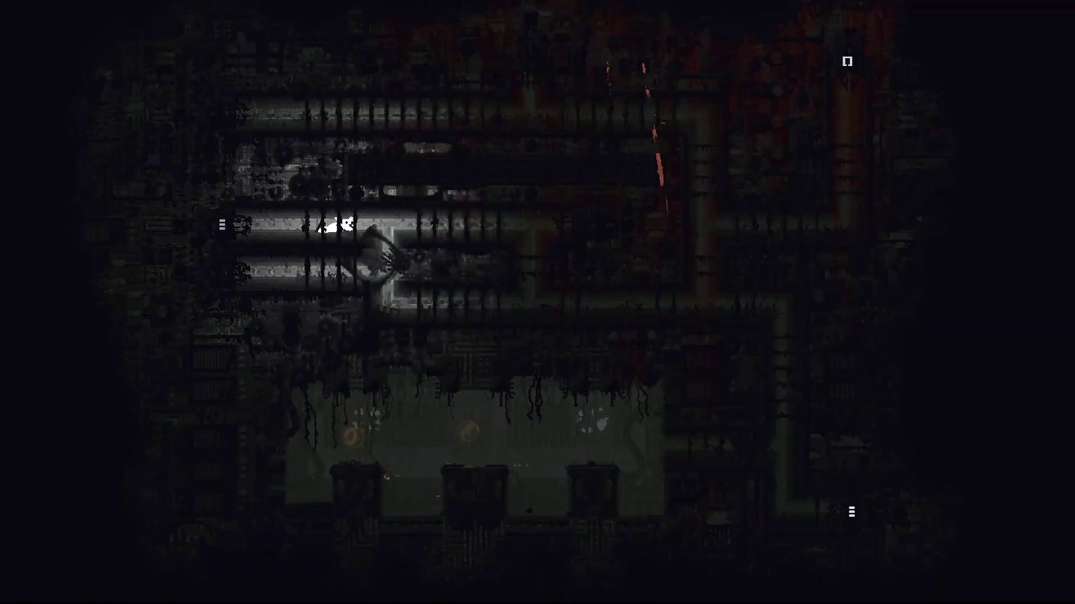
# - Crawl through the pipe, walk right along the lower corridor and descend the right shaft
pyautogui.press('Down')
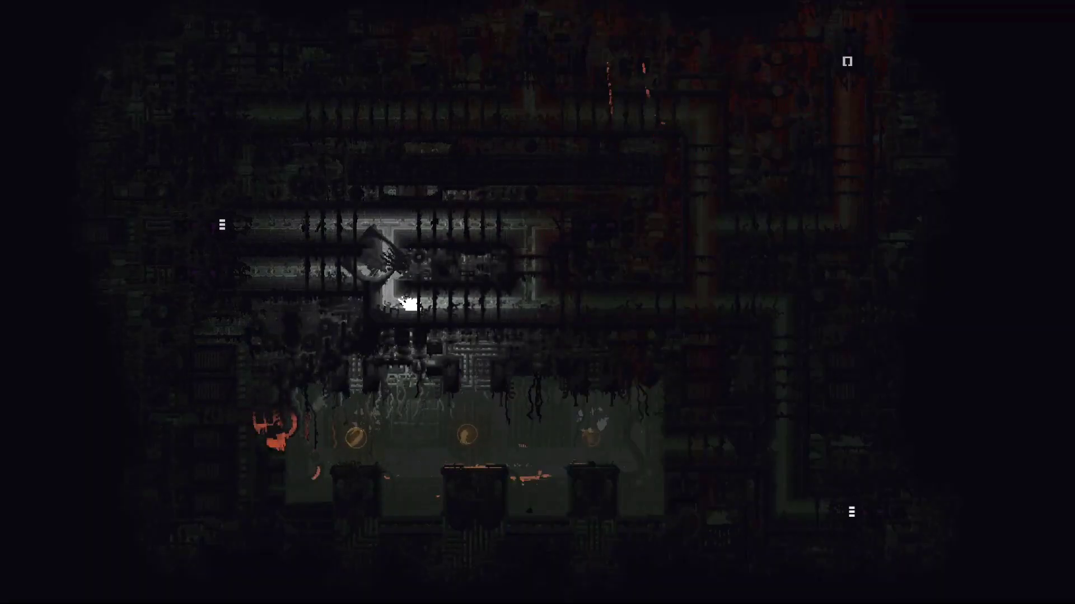
pyautogui.press('Right')
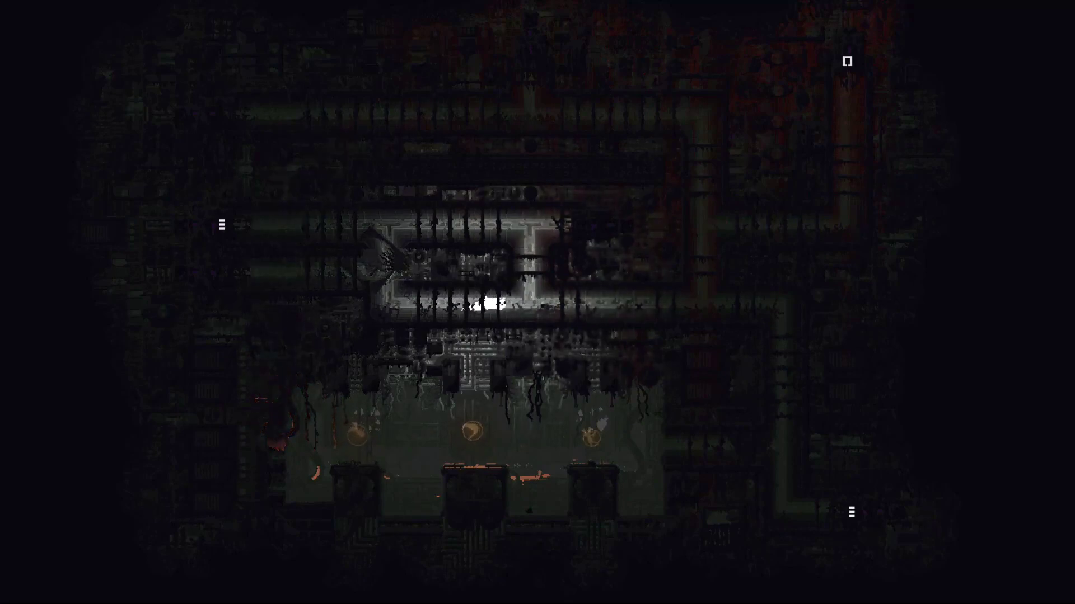
pyautogui.press('Right')
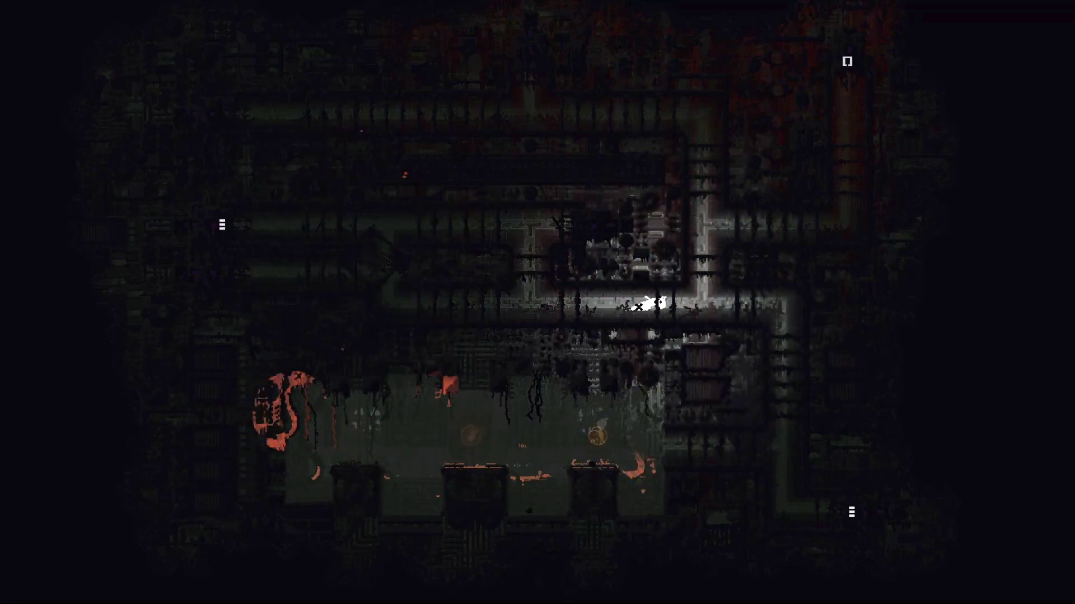
pyautogui.press('Right')
pyautogui.press('Down')
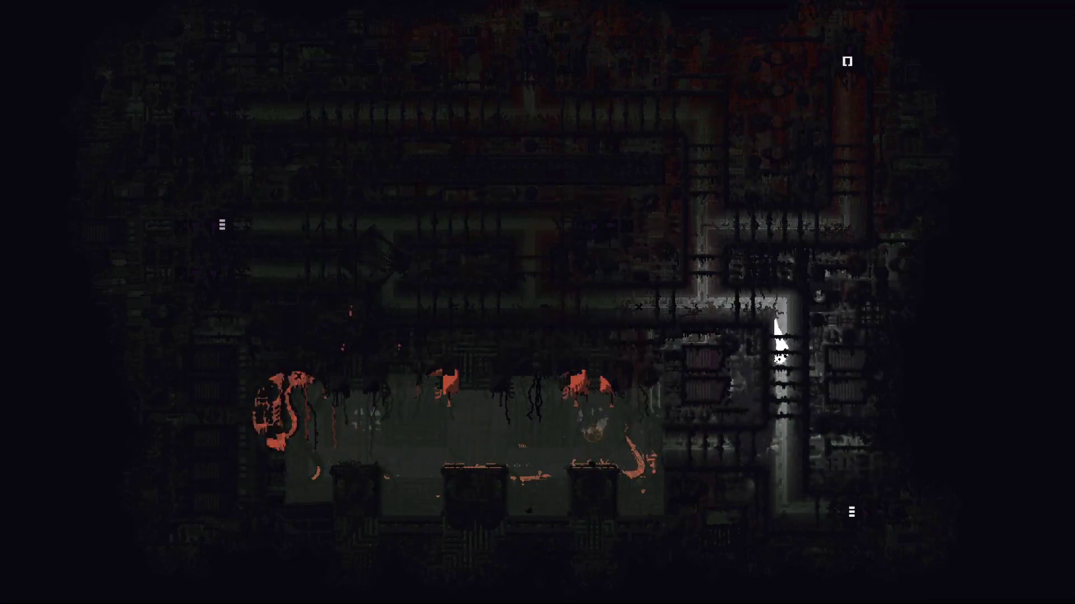
pyautogui.press('Right')
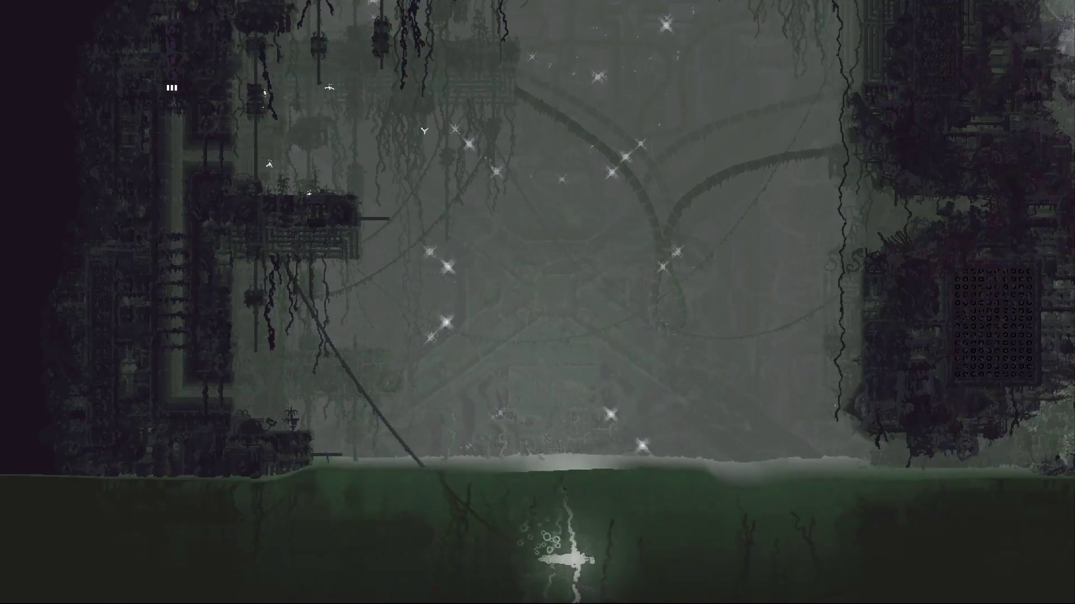
# - Dive and swim right to the dialogue room, then come back out underwater
pyautogui.press('Right')
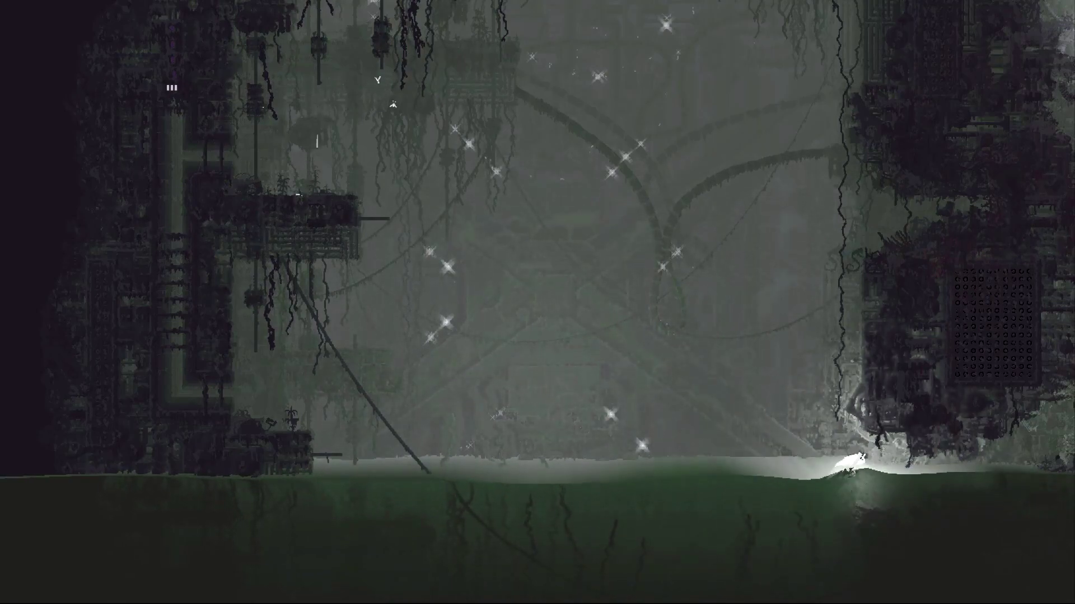
pyautogui.press('Right')
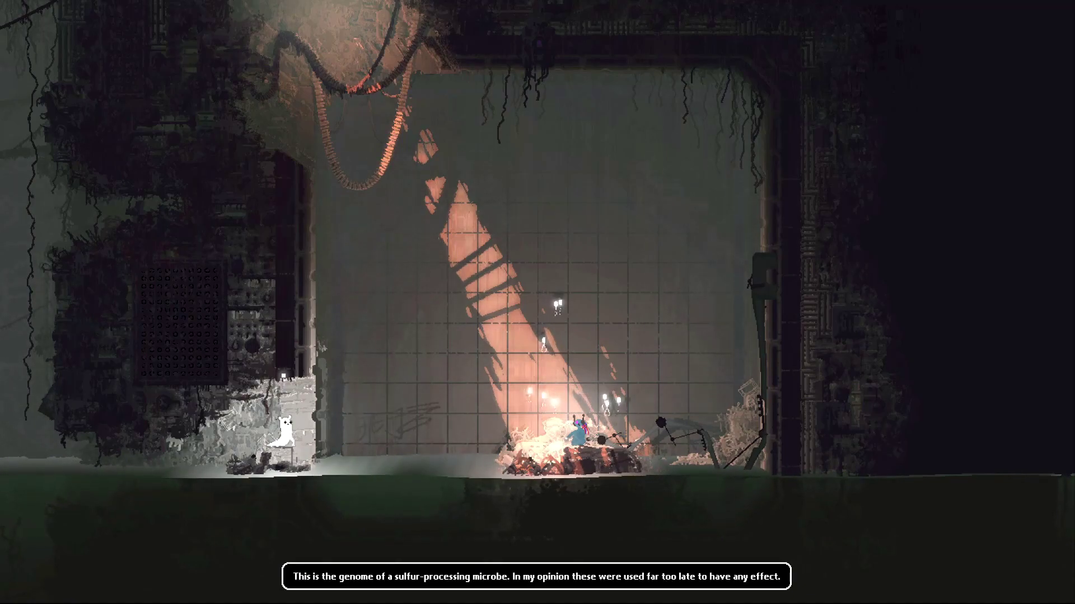
pyautogui.press('Left')
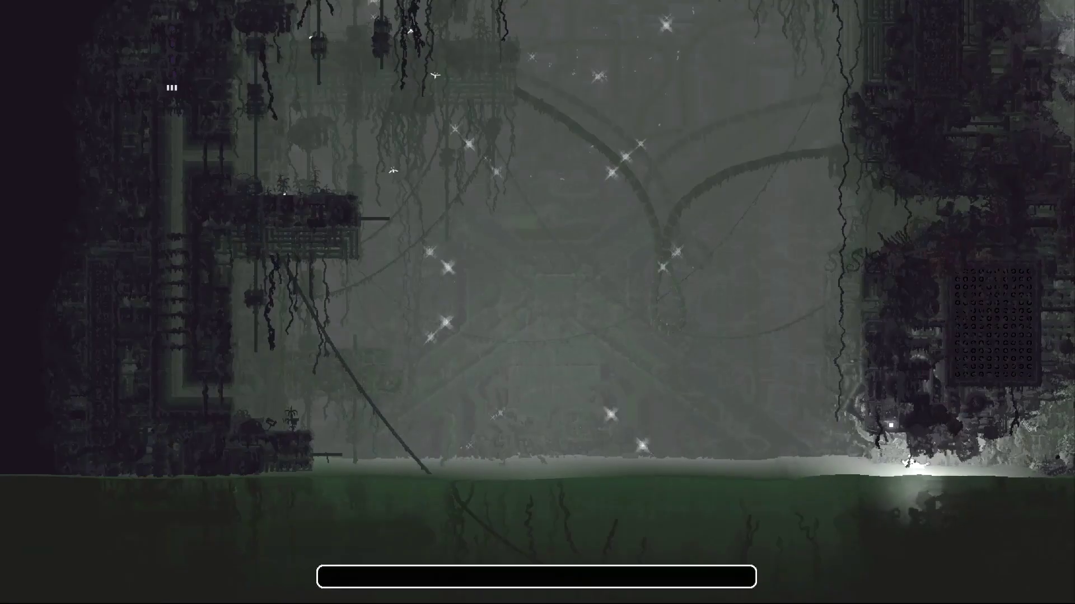
pyautogui.press('Left')
# - Surface mid-pool, swim left onto the left ledge and climb the vertical pipe
pyautogui.press('Down')
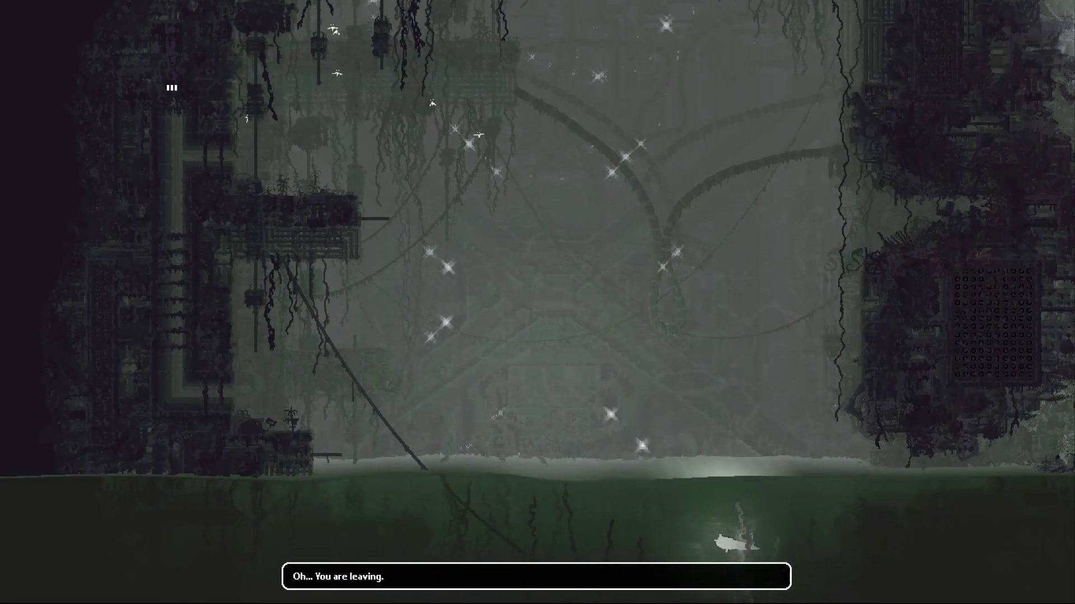
pyautogui.press('Left')
pyautogui.press('Up')
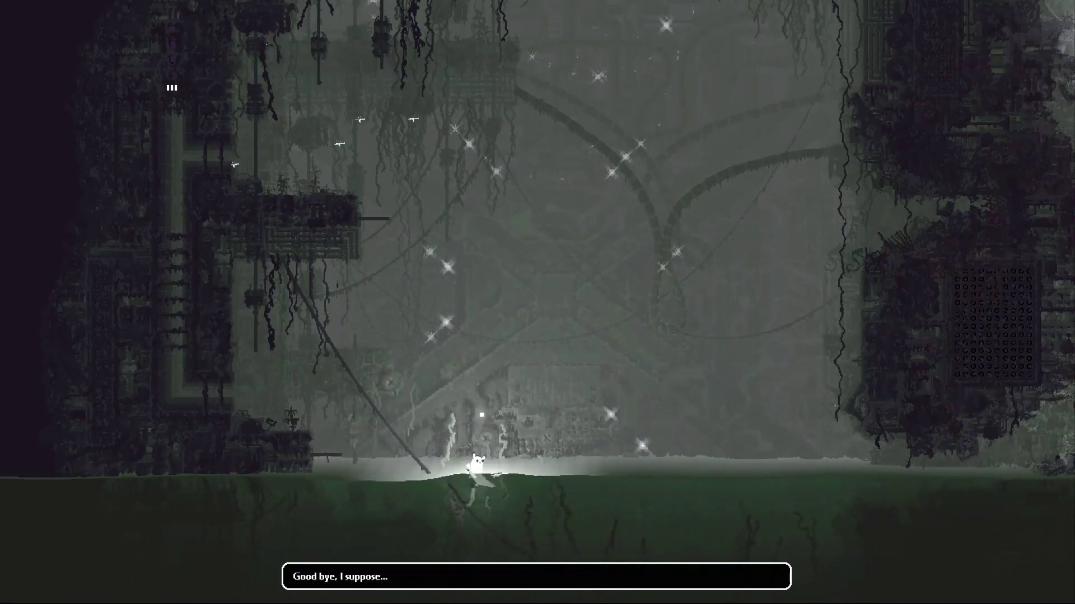
pyautogui.press('Left')
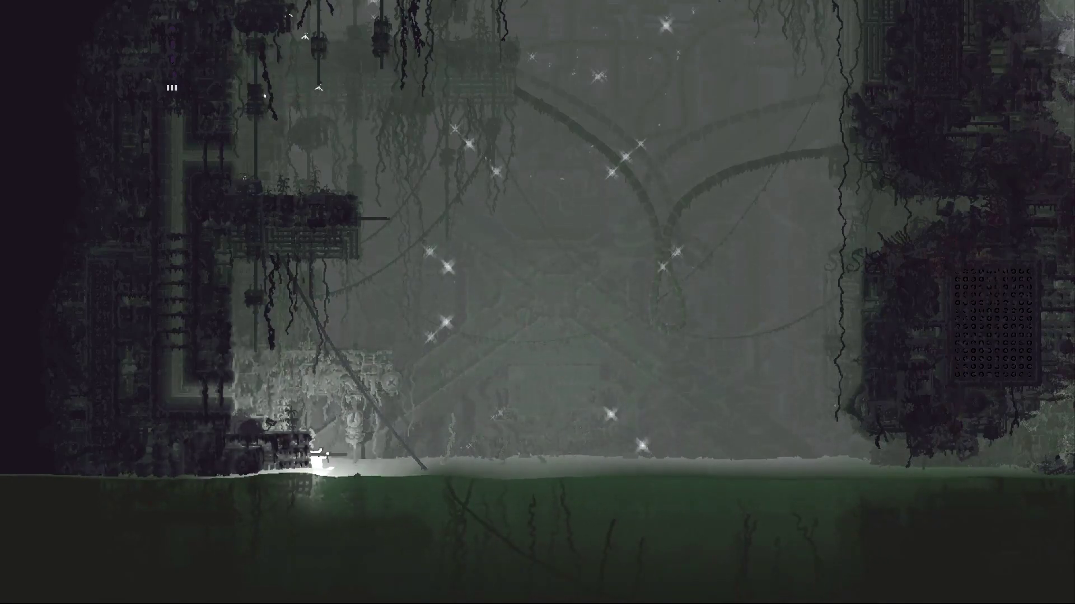
pyautogui.press('Left')
pyautogui.press('Up')
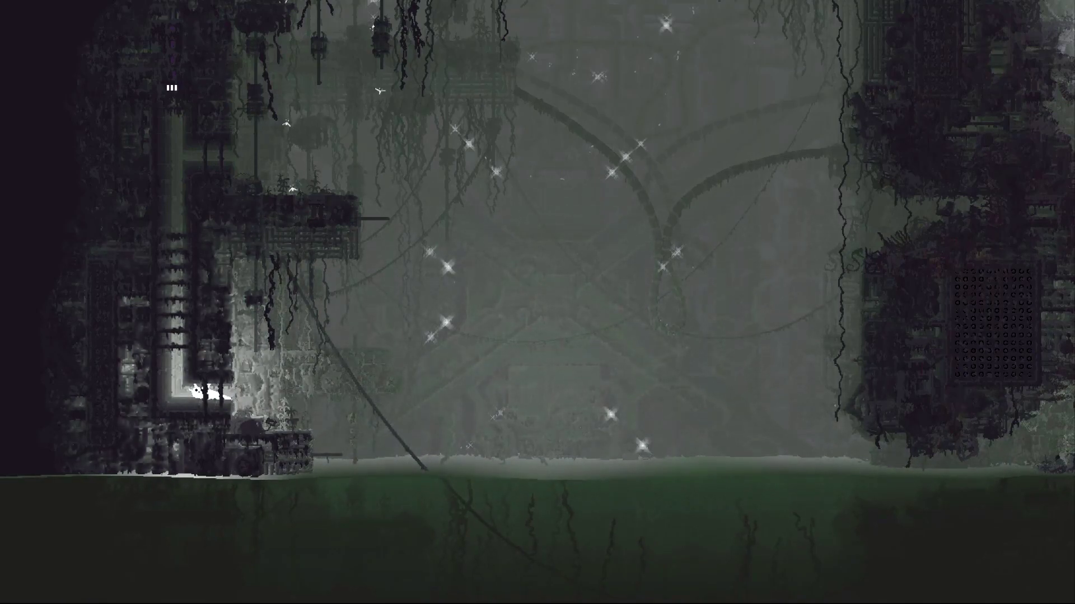
pyautogui.press('Up')
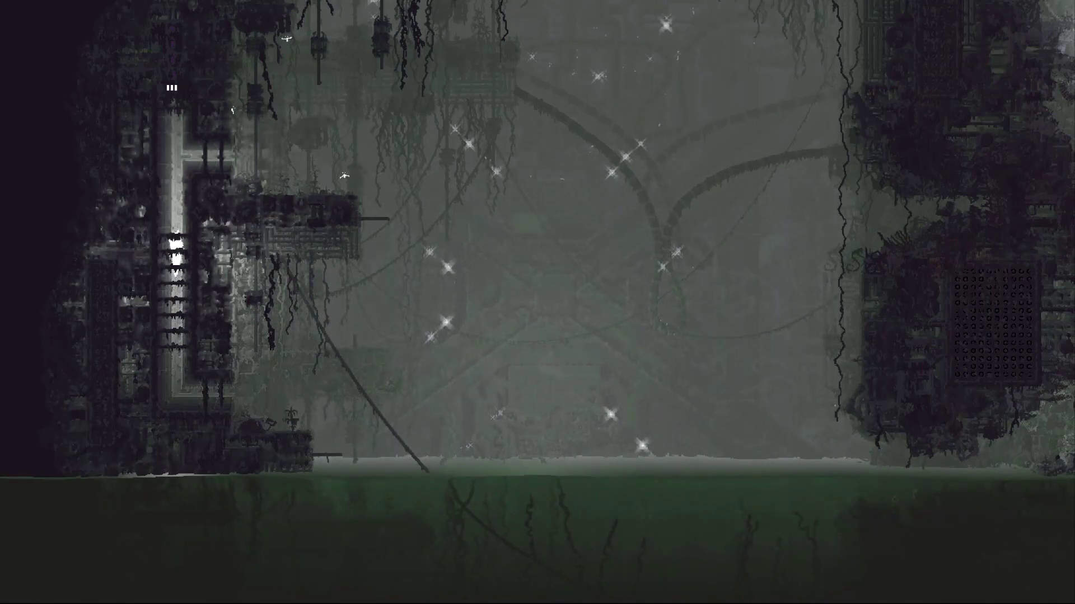
pyautogui.press('Up')
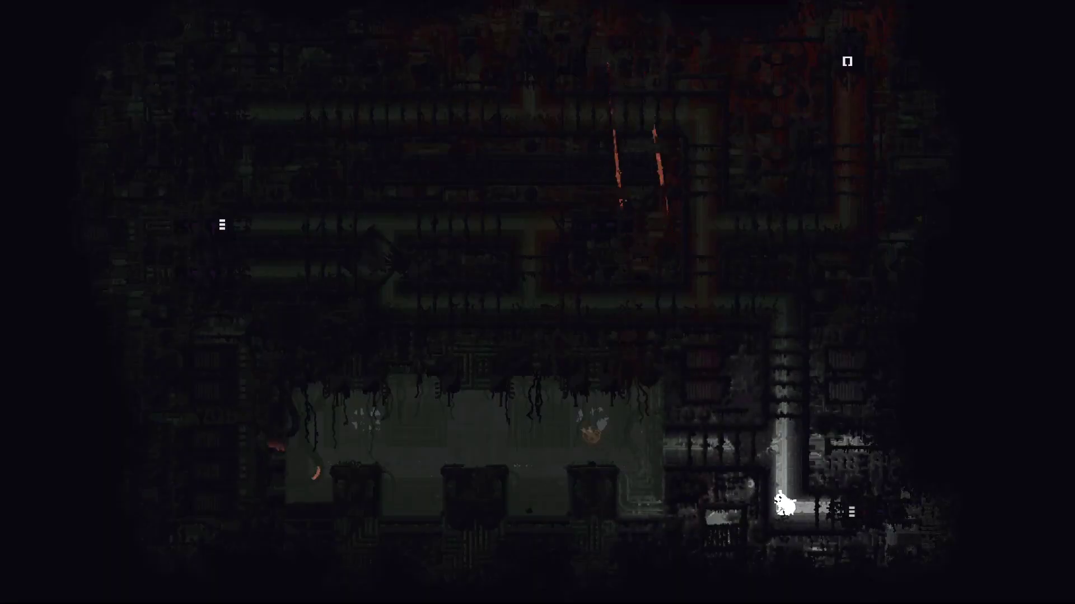
# - Climb the lit corridors and upper shaft, then drop to the small room's floor
pyautogui.press('Up')
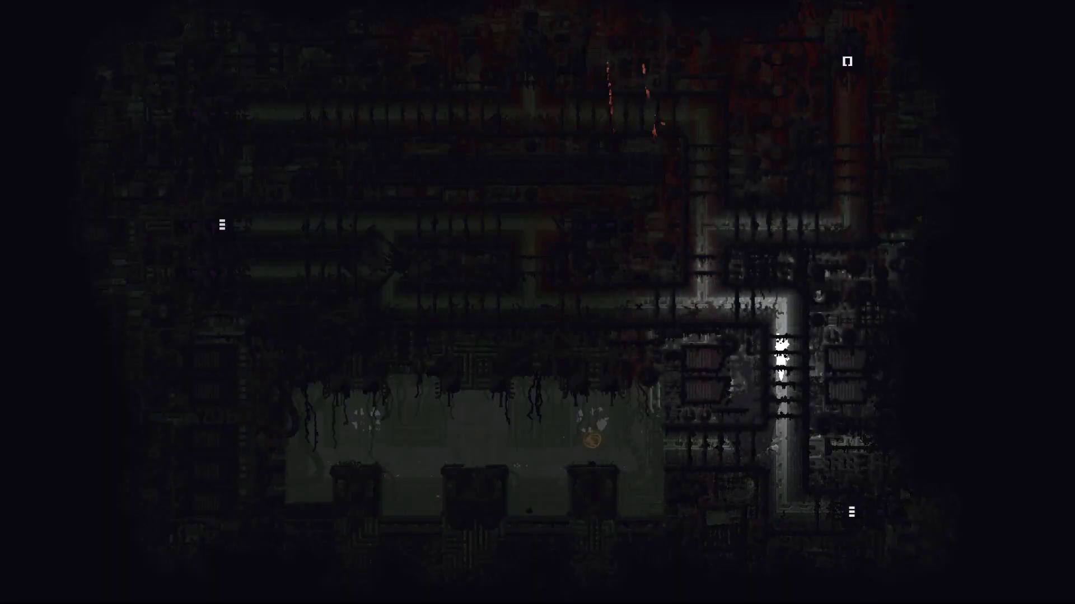
pyautogui.press('Left')
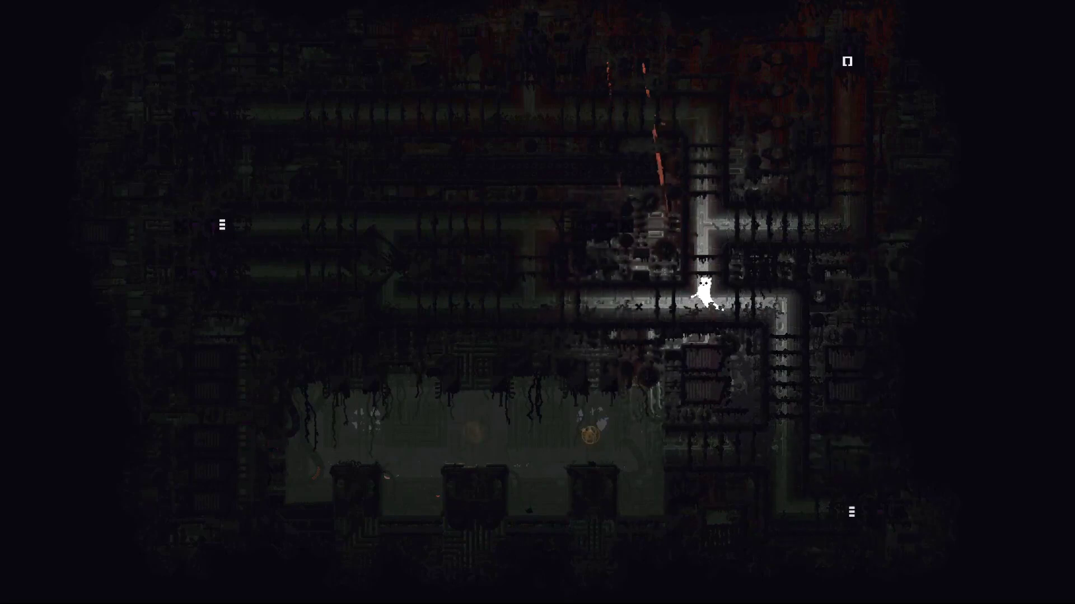
pyautogui.press('Up')
pyautogui.press('Right')
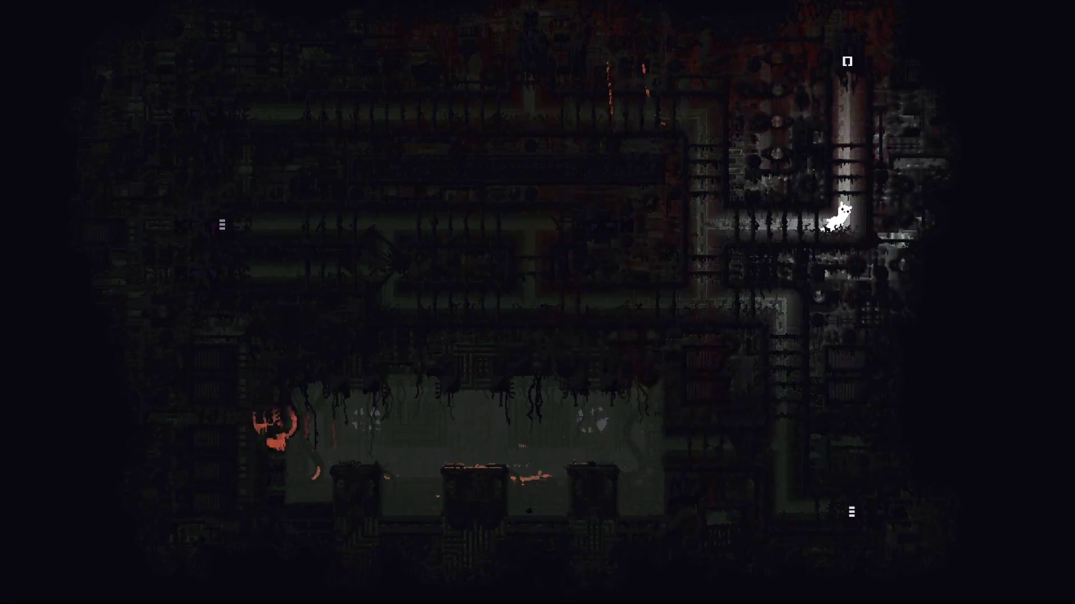
pyautogui.press('Up')
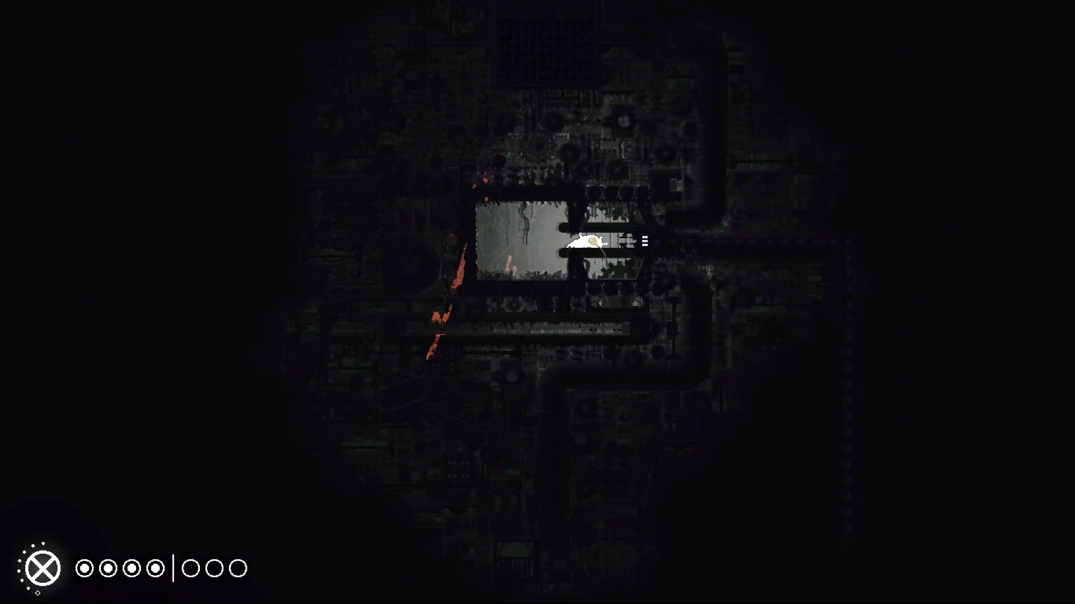
pyautogui.press('Left')
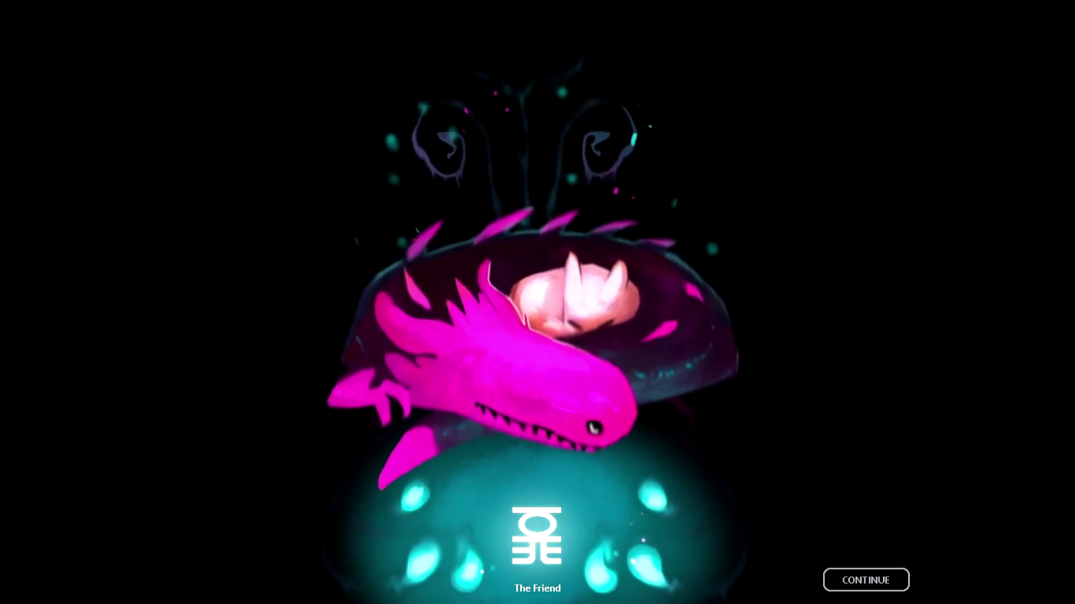
# - Dismiss The Friend artwork screen to return to the menus
pyautogui.press('Return')
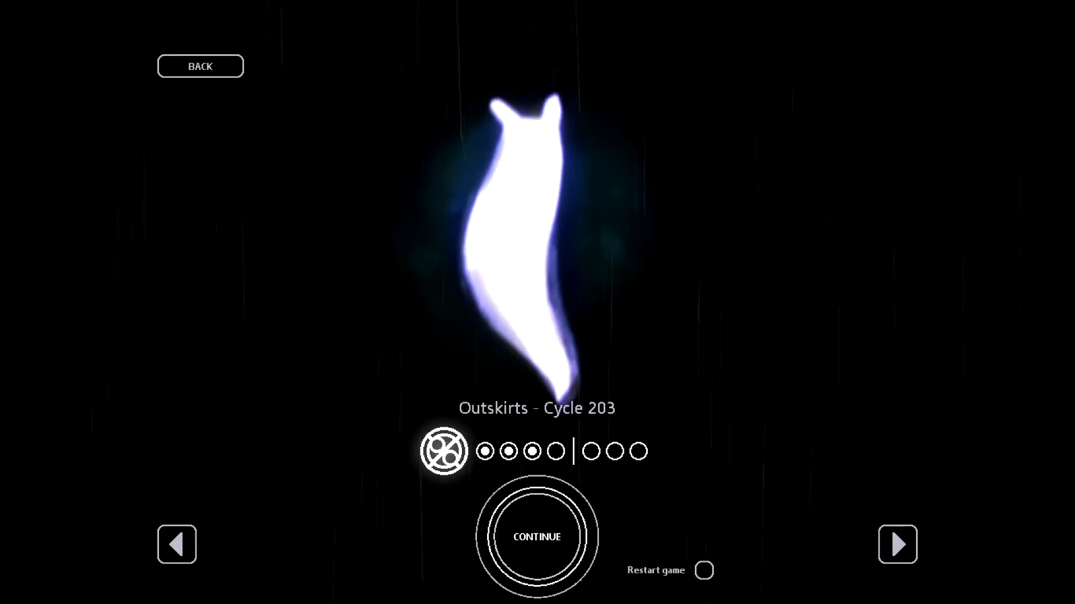
# - Select the Hunter's Industrial Complex Cycle 12 save and continue it
pyautogui.press('Right')
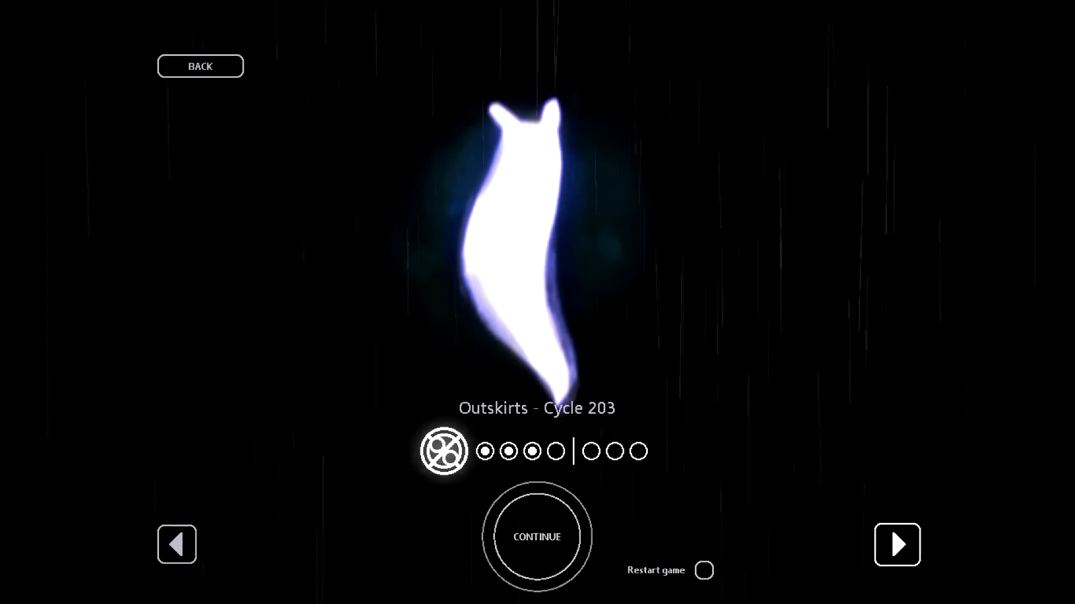
pyautogui.press('Right')
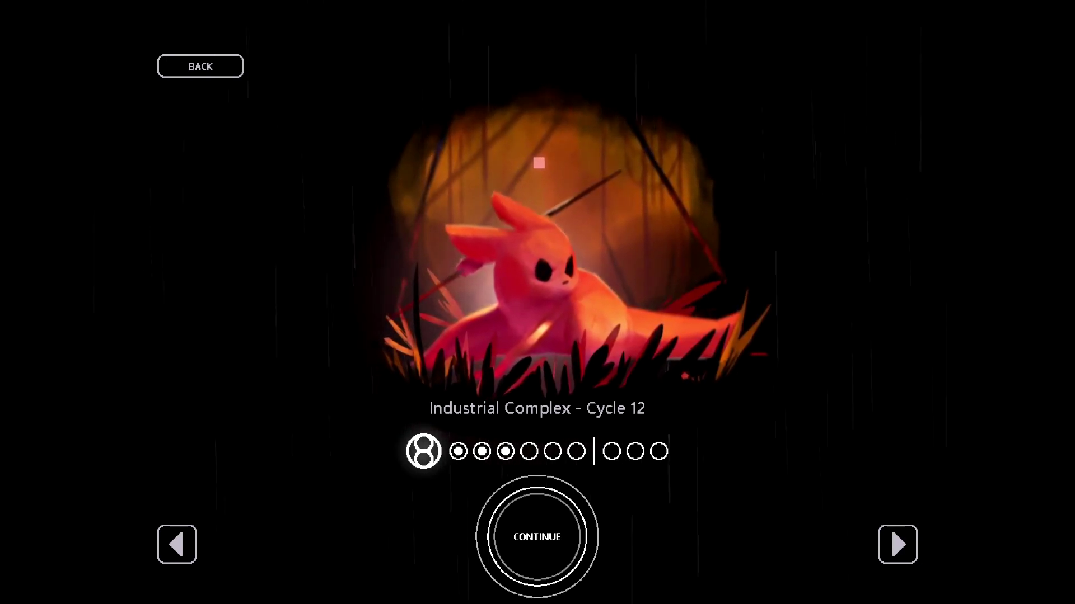
pyautogui.press('Return')
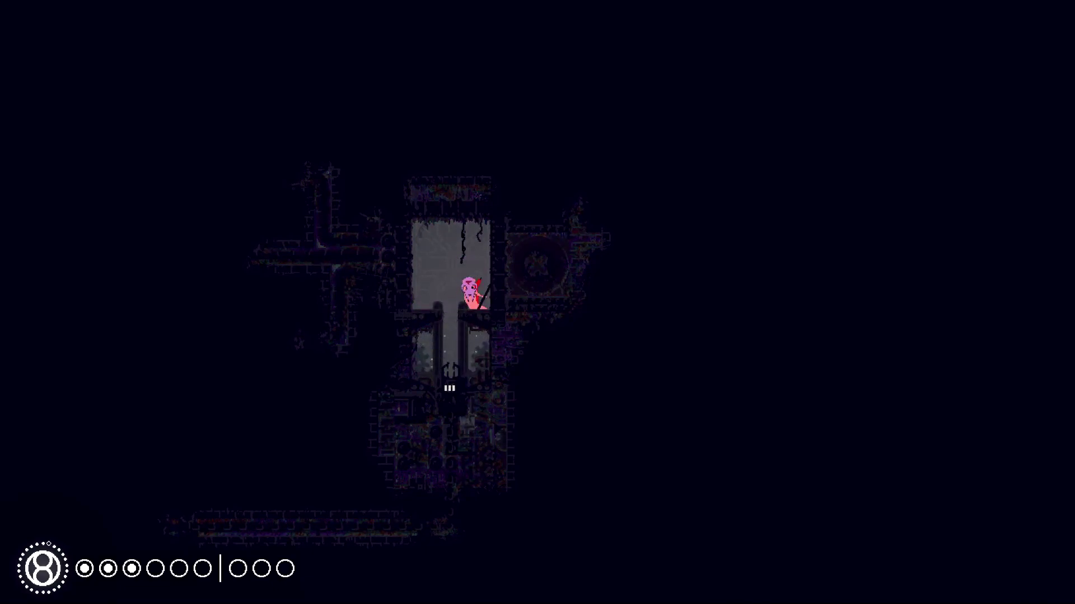
# - Crawl down through the shelter's shortcut and step left onto the valve-wheel ledge
pyautogui.press('Down')
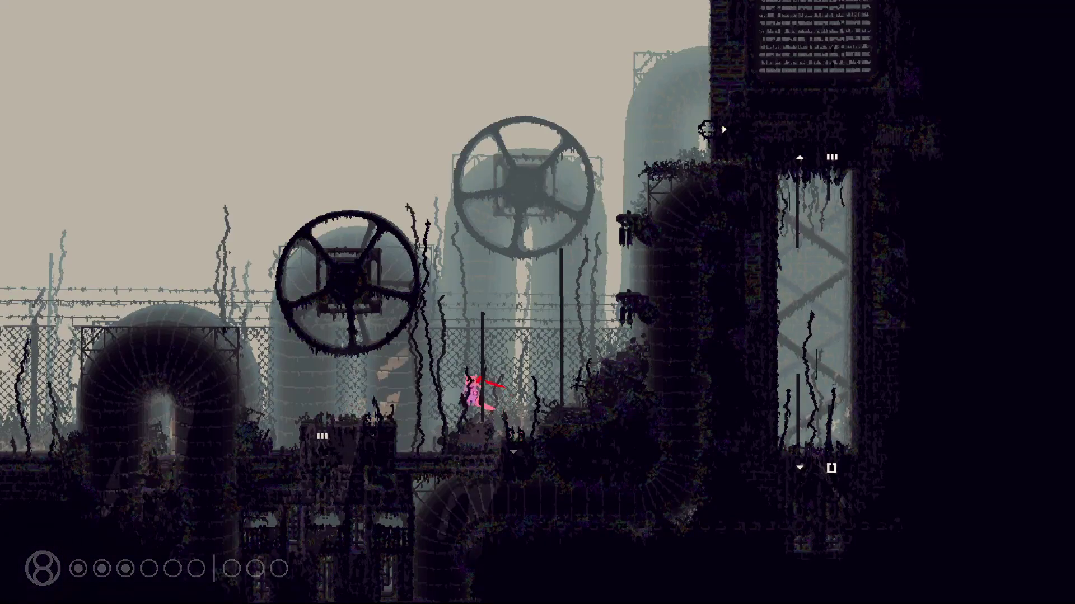
pyautogui.press('Left')
# - Take the shortcut and run right along the top pipe, dropping onto the upper ledge
pyautogui.press('Down')
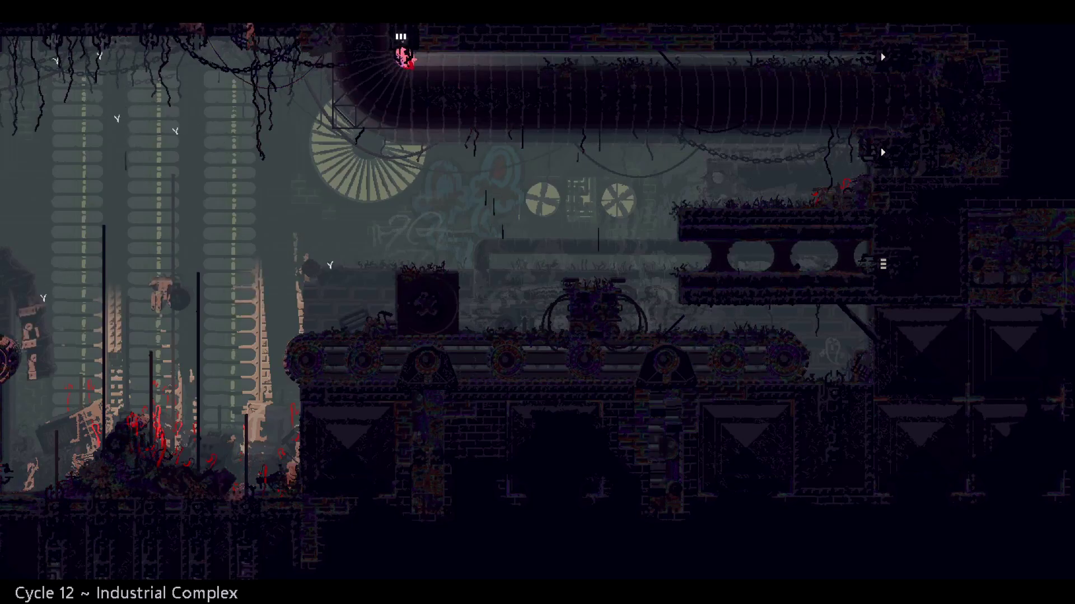
pyautogui.press('Right')
pyautogui.press('Right')
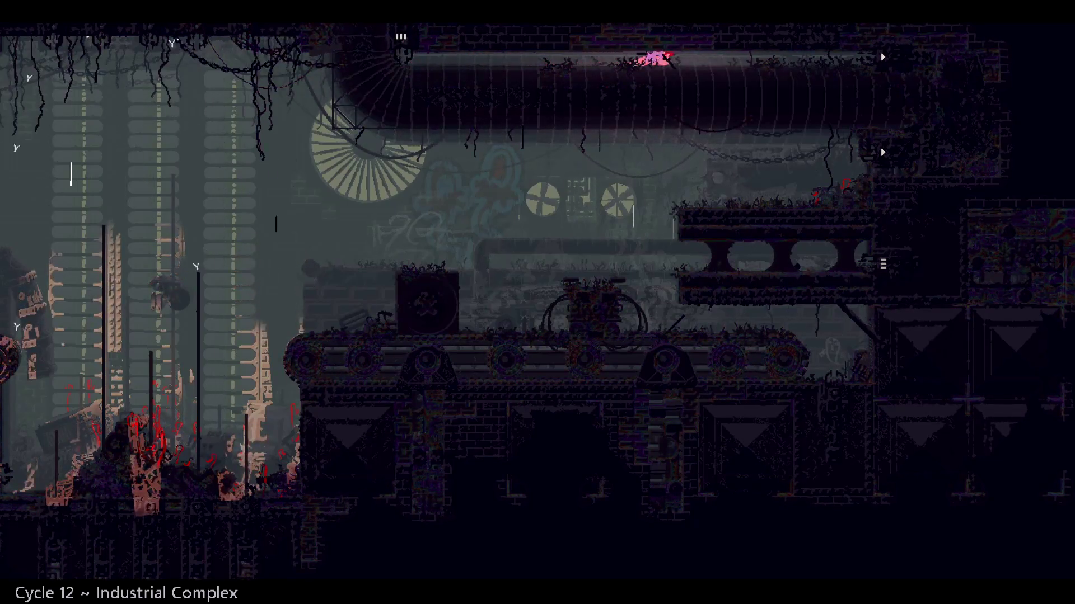
pyautogui.press('Right')
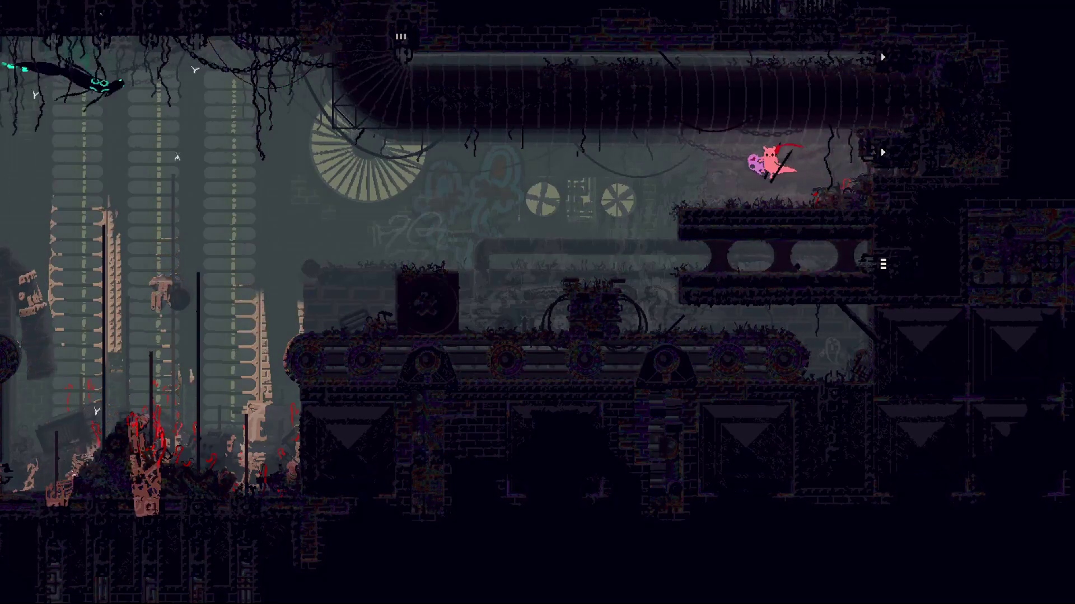
pyautogui.press('Left')
# - Close on the pouncing glowing black lizard and kill it with the spear
pyautogui.press('Right')
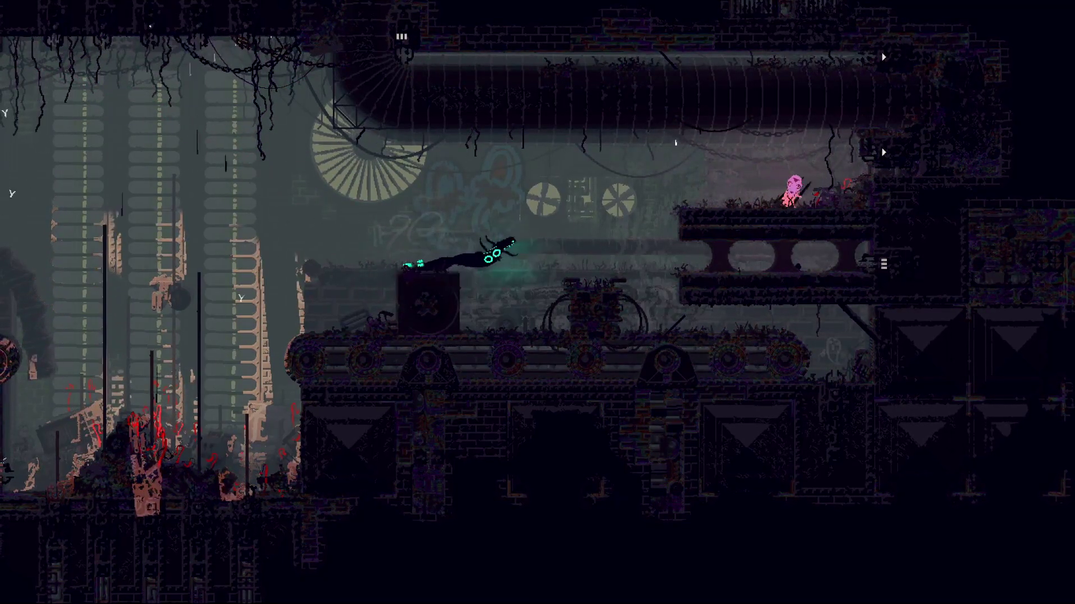
pyautogui.press('Right')
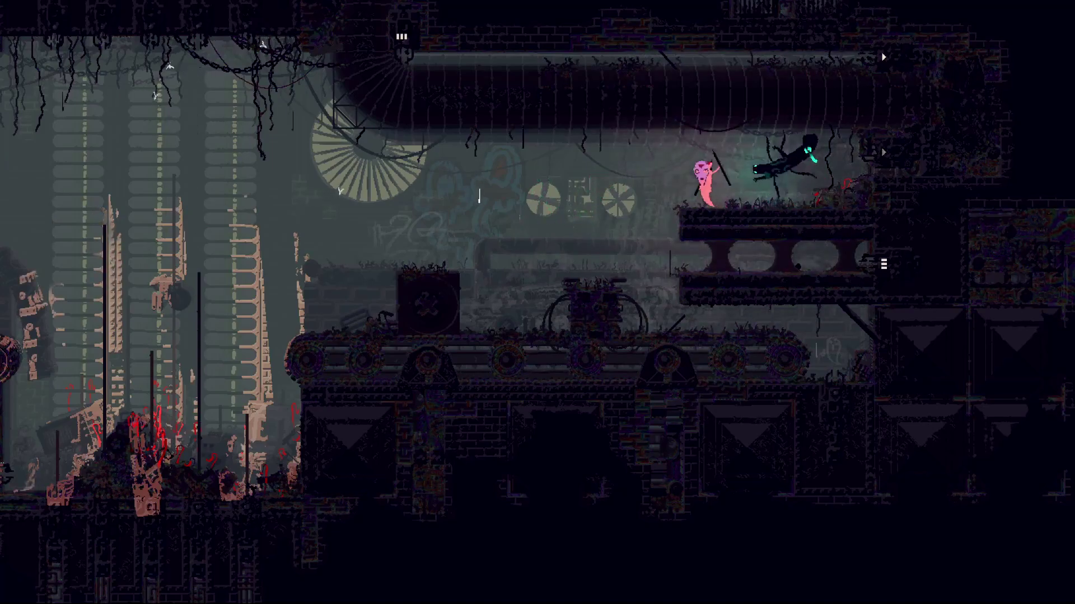
pyautogui.press('Right')
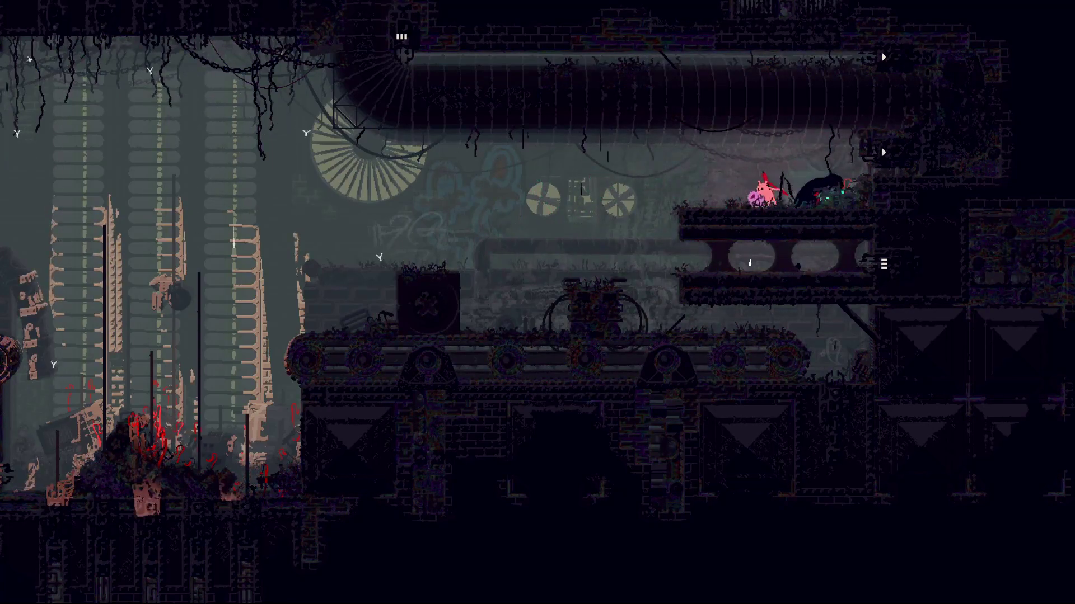
pyautogui.press('Left')
pyautogui.press('Right')
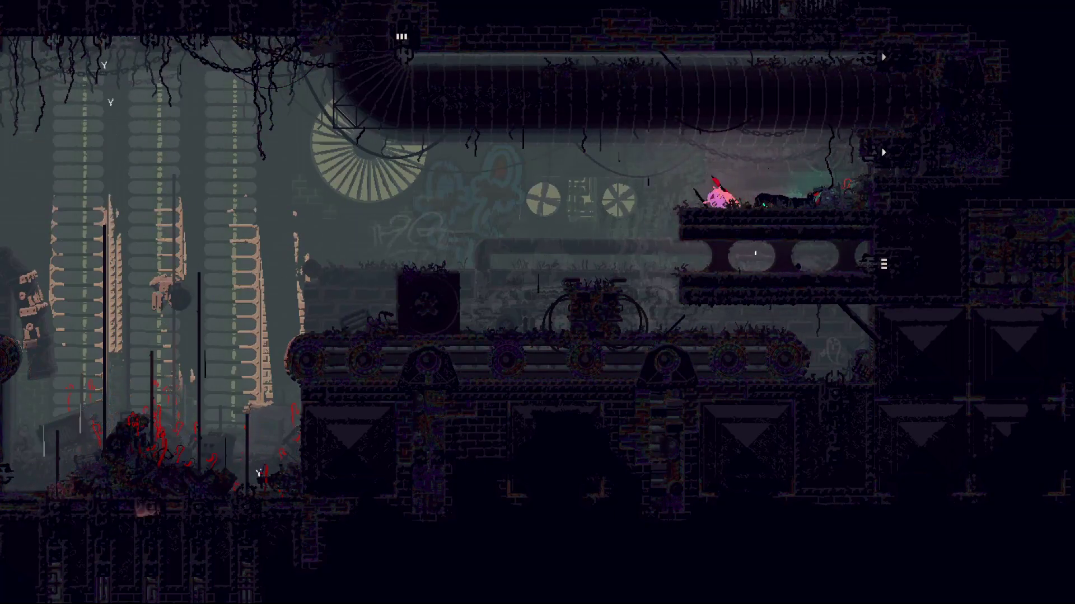
pyautogui.press('Right')
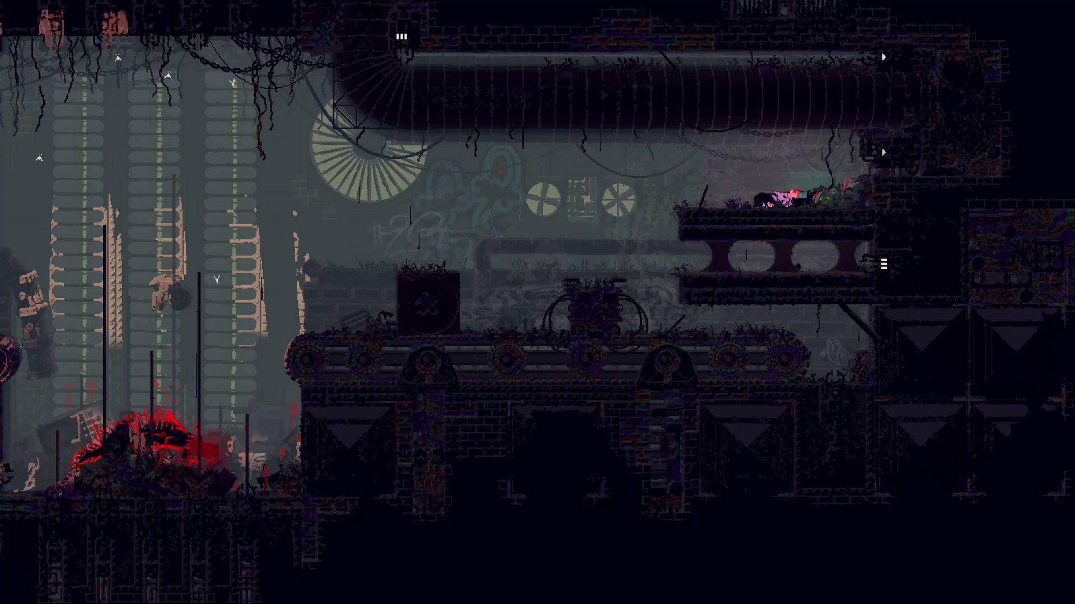
# - Eat the black lizard to fill the food meter, then move right along the ledge
pyautogui.press('shift')
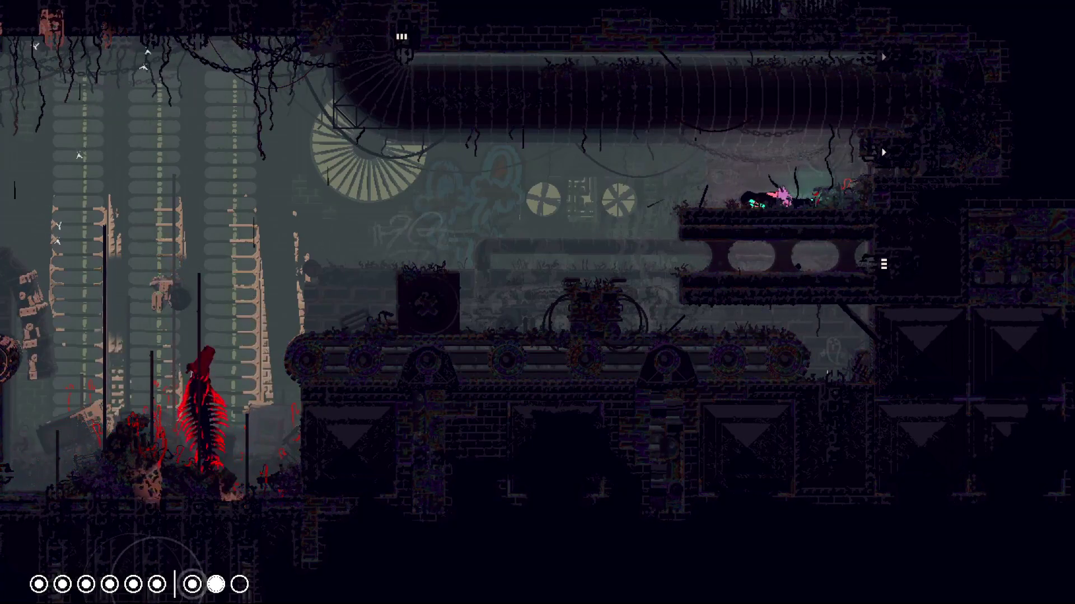
pyautogui.press('Right')
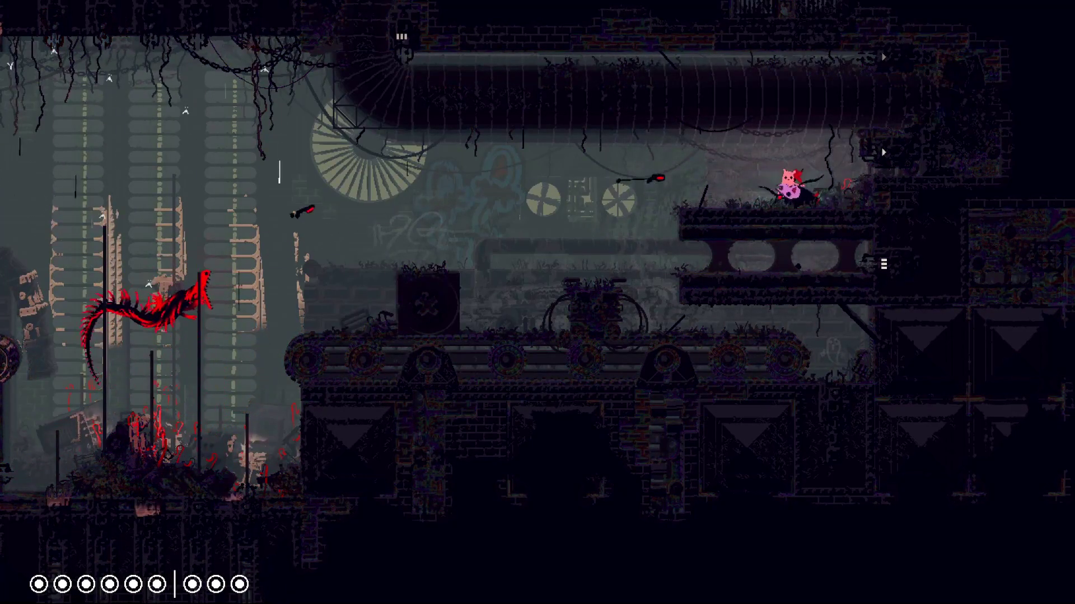
pyautogui.press('Right')
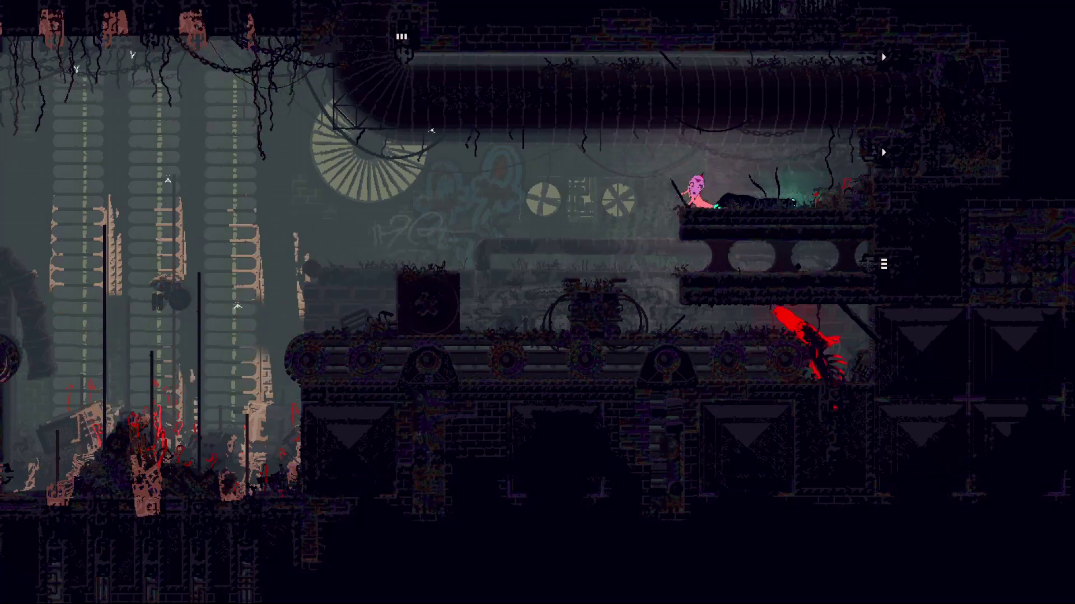
pyautogui.press('Right')
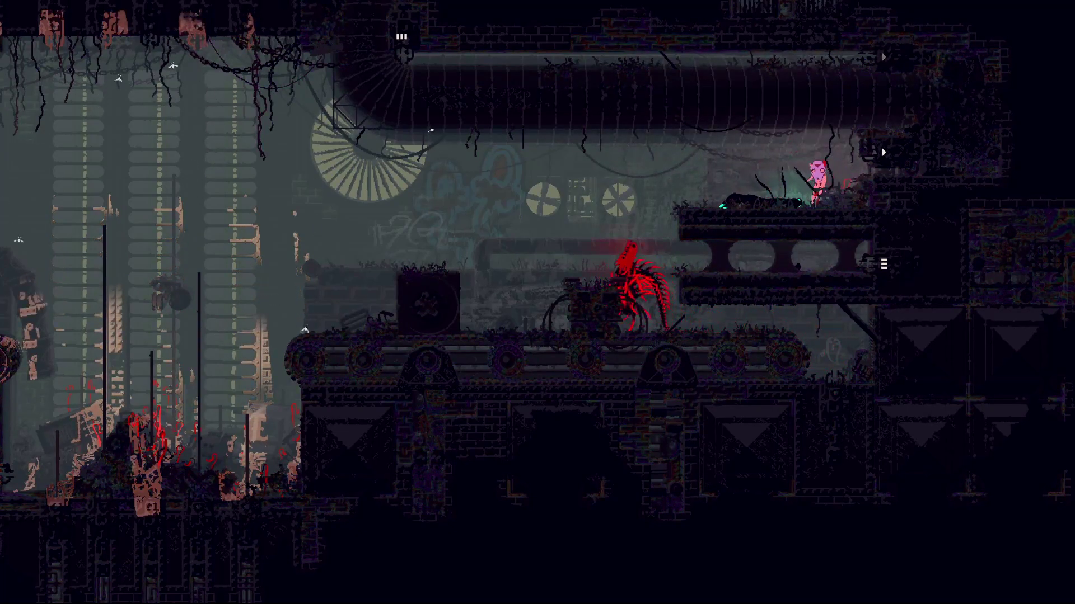
pyautogui.press('Right')
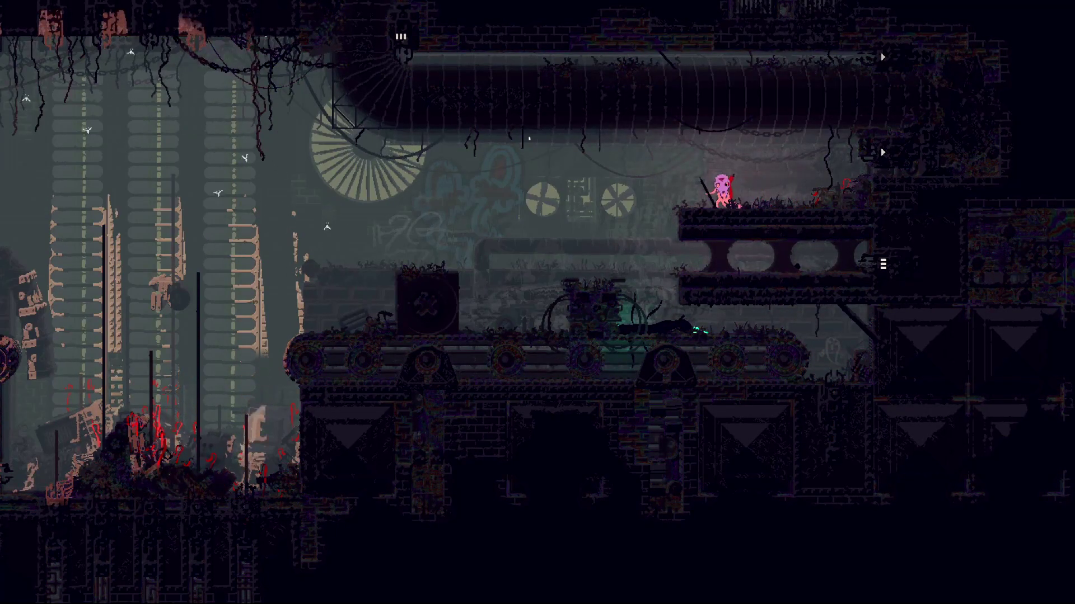
# - Face the red lizard on the left and throw a spear at it
pyautogui.press('Left')
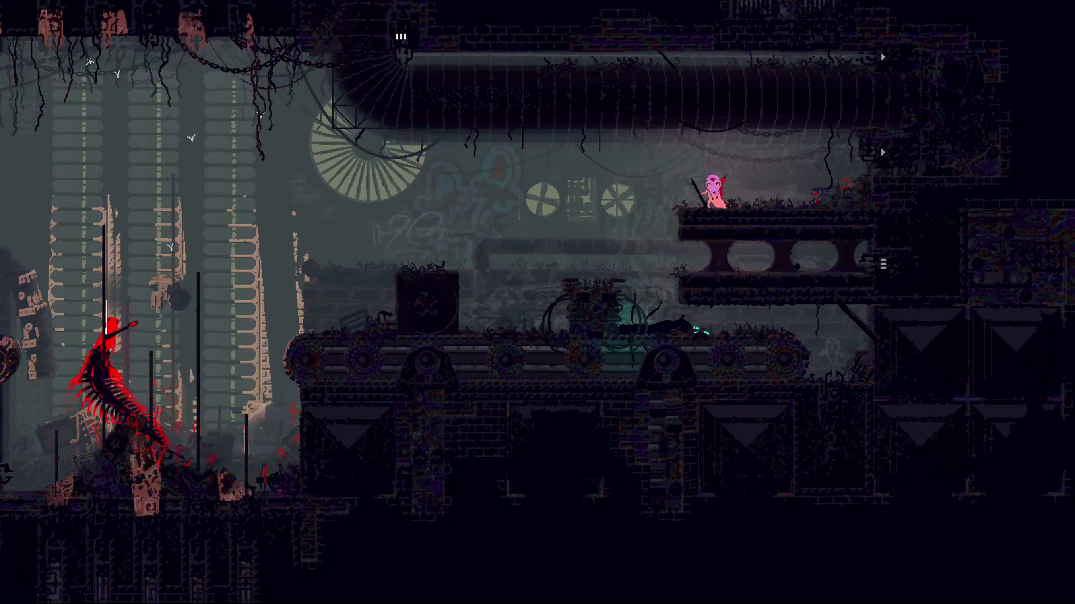
pyautogui.press('Right')
pyautogui.press('Left')
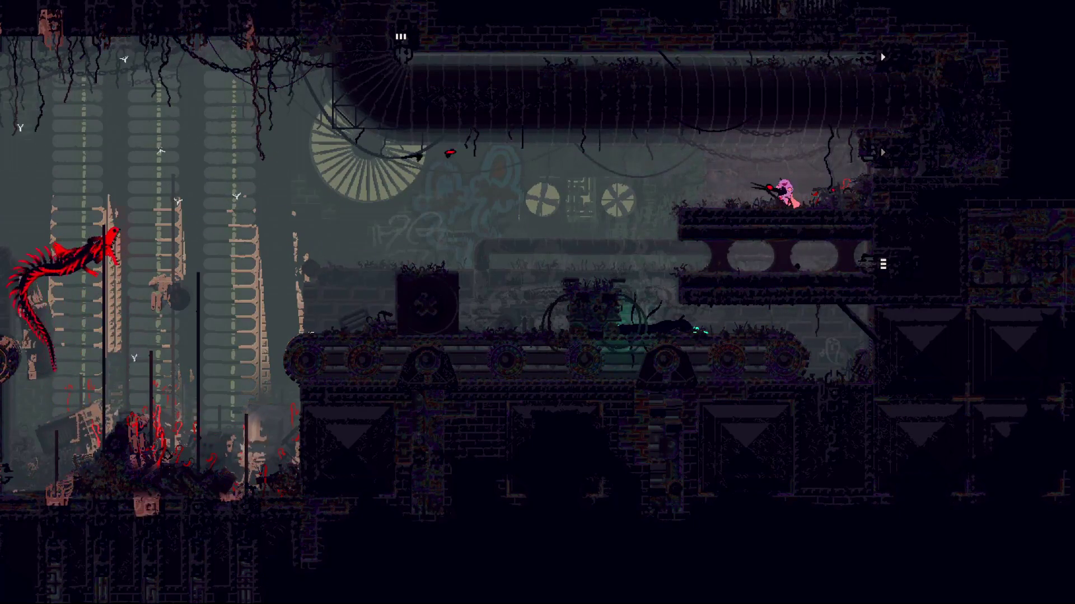
pyautogui.press('Right')
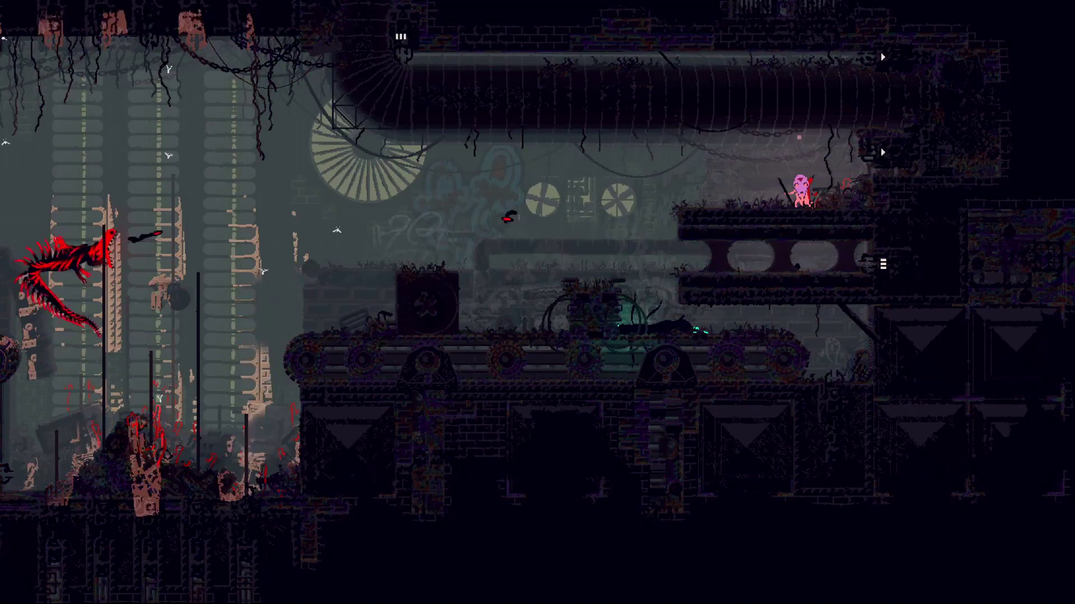
pyautogui.press('Right')
pyautogui.press('Down')
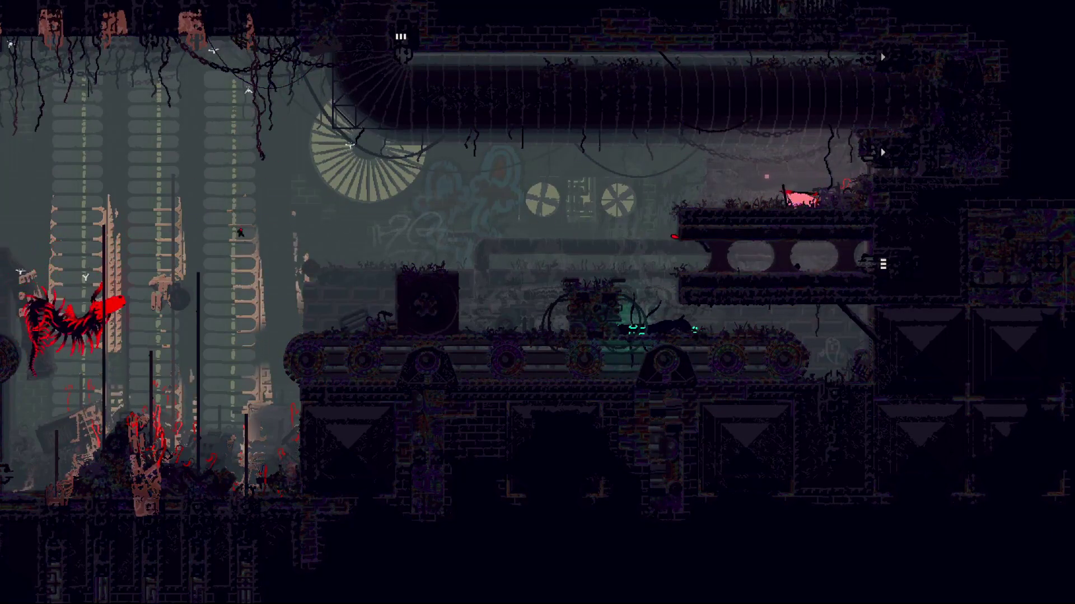
# - Shuffle left and right along the upper ledge, dodging the lunging red lizard
pyautogui.press('Up')
pyautogui.press('Left')
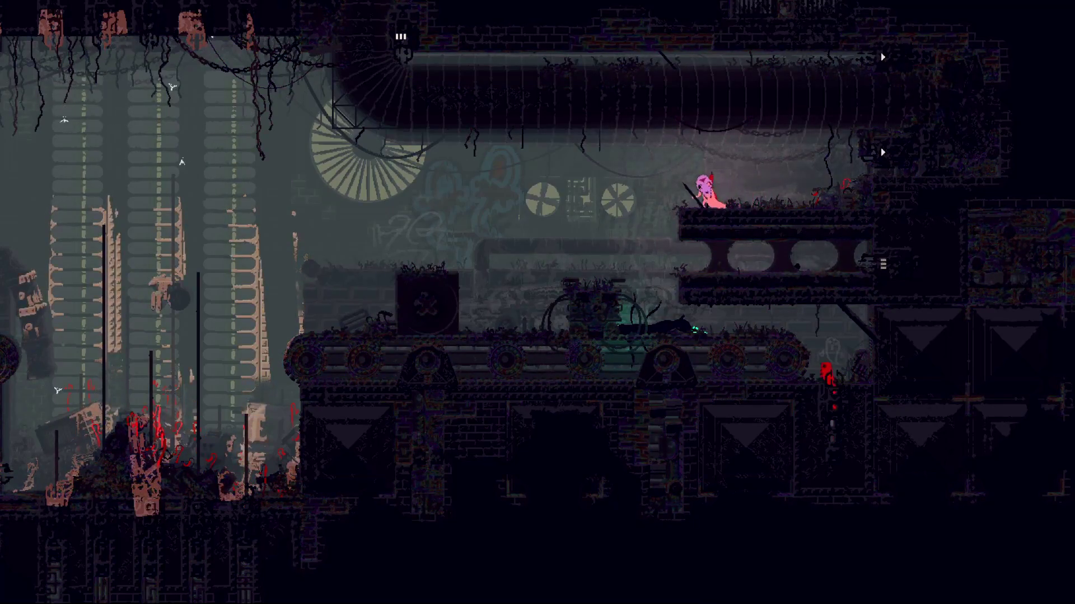
pyautogui.press('Right')
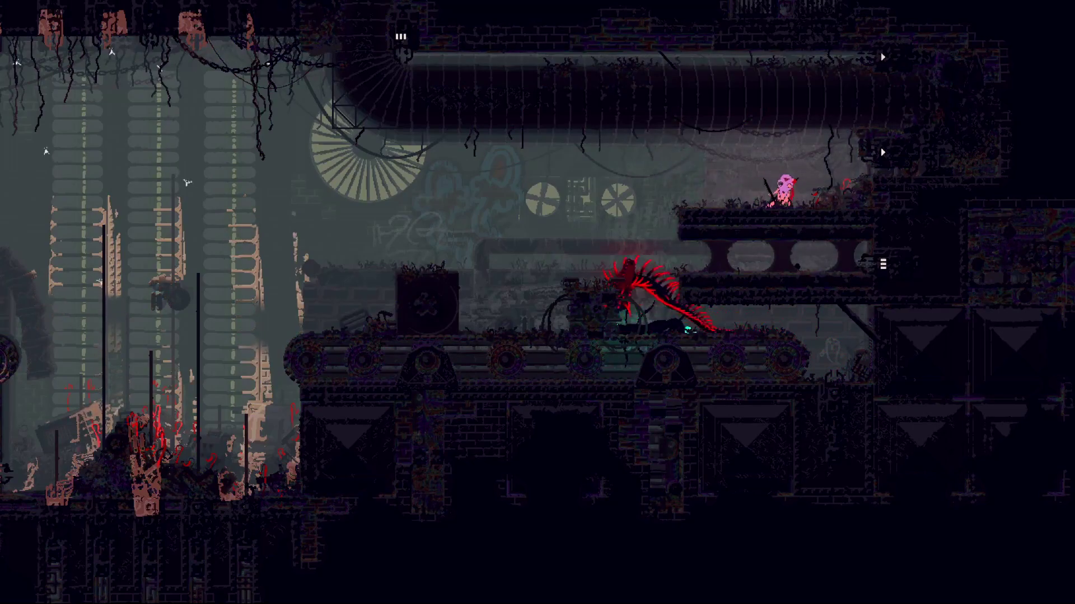
pyautogui.press('Left')
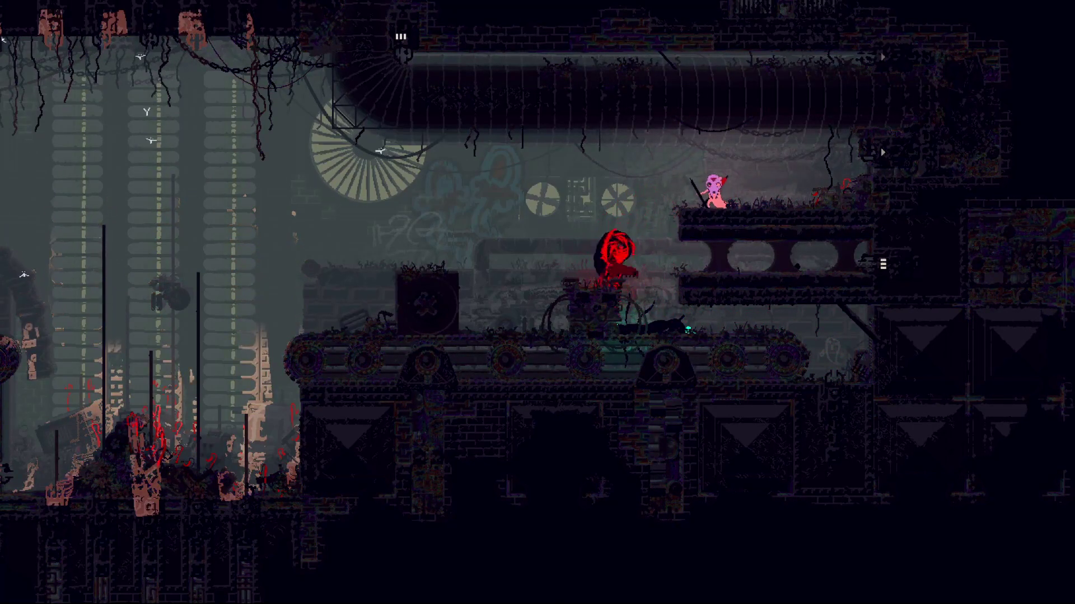
pyautogui.press('Right')
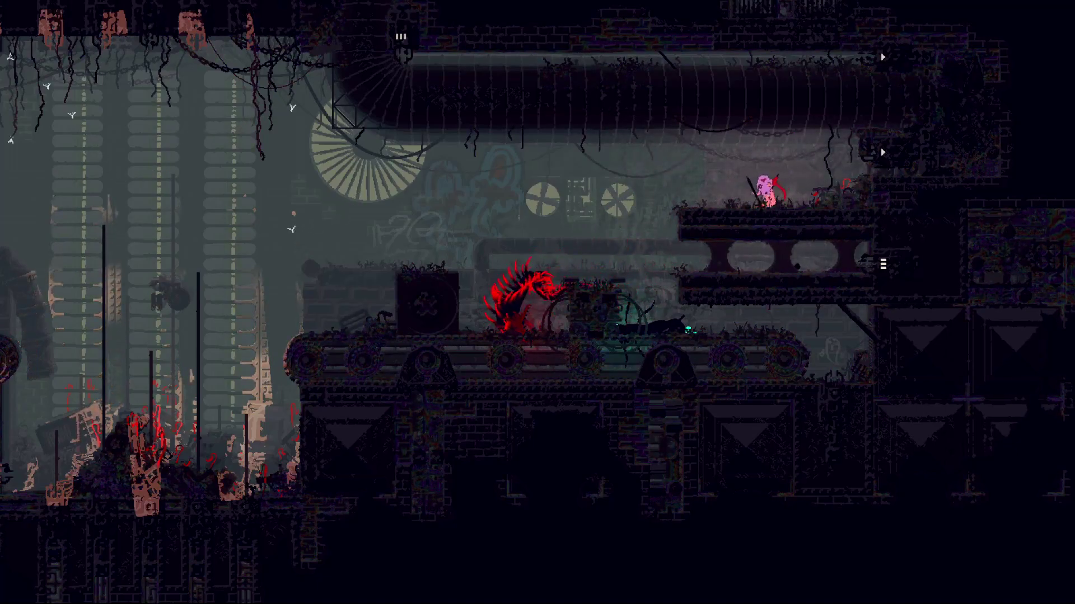
pyautogui.press('Left')
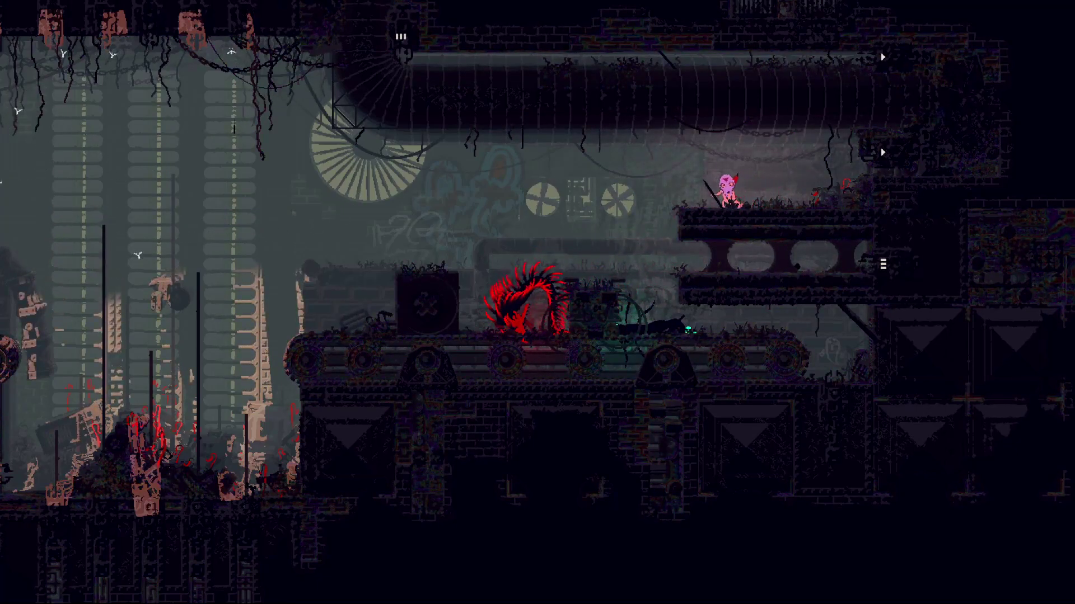
# - Drop onto the conveyor and flee right until the red lizard catches the slugcat
pyautogui.press('Left')
pyautogui.press('Right')
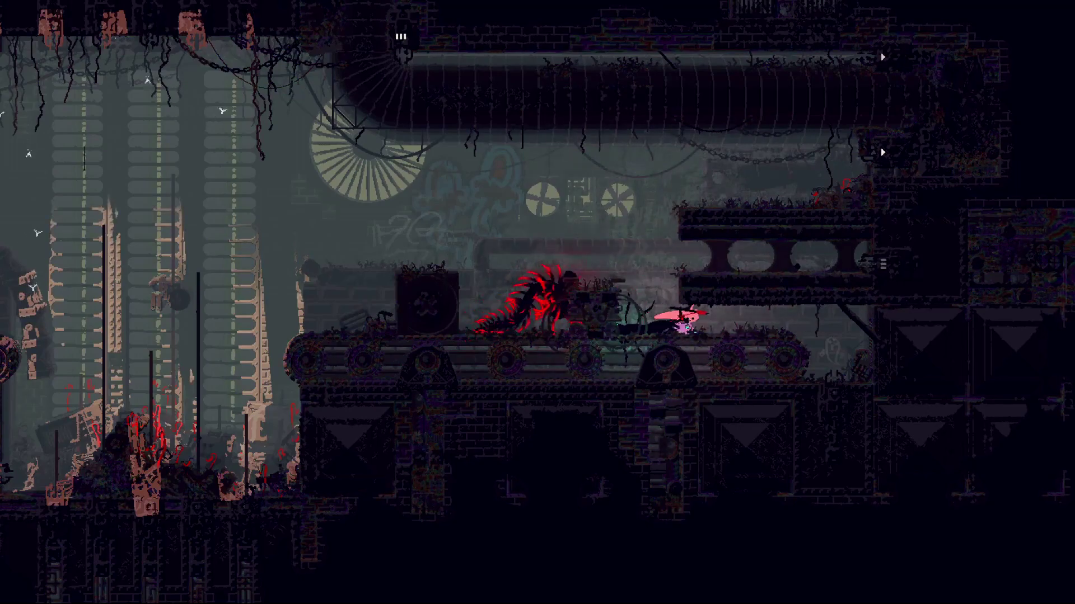
pyautogui.press('Right')
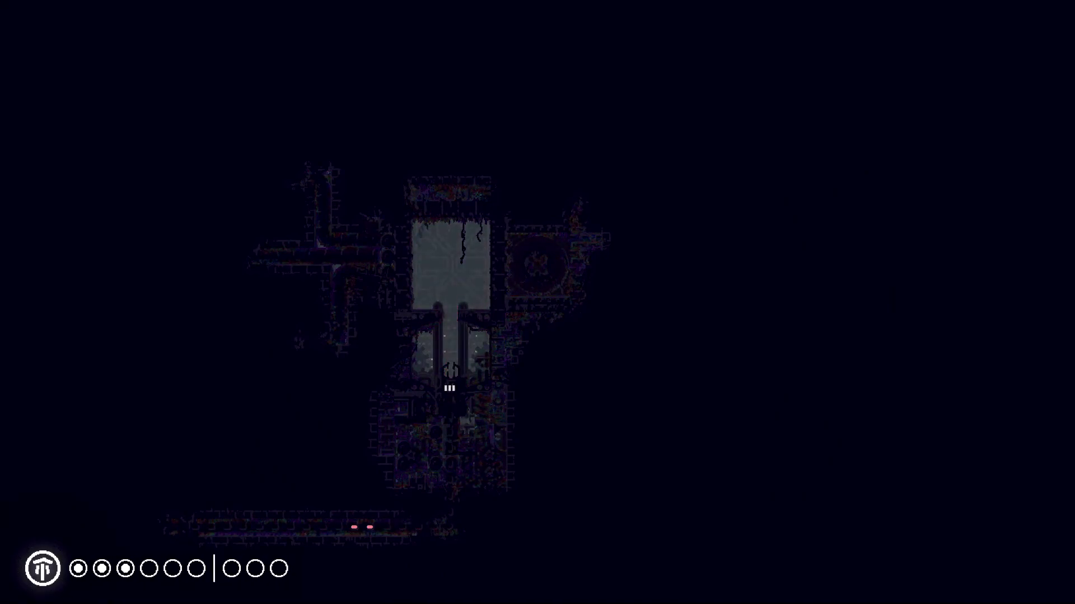
# - Dismiss the map, climb the raised block, and walk right along the top pipe
pyautogui.press('space')
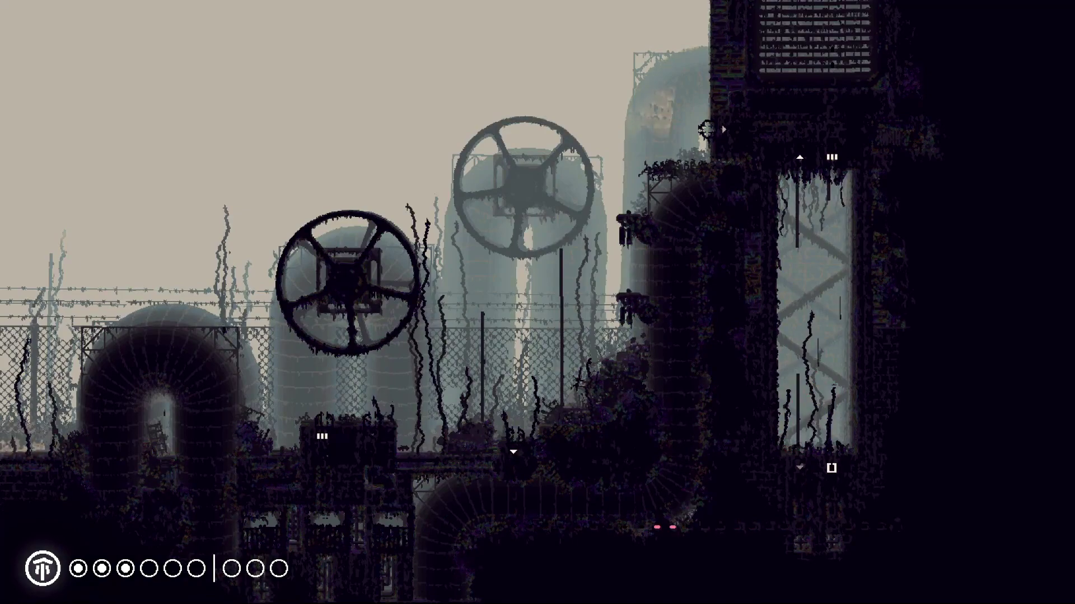
pyautogui.press('Left')
pyautogui.press('z')
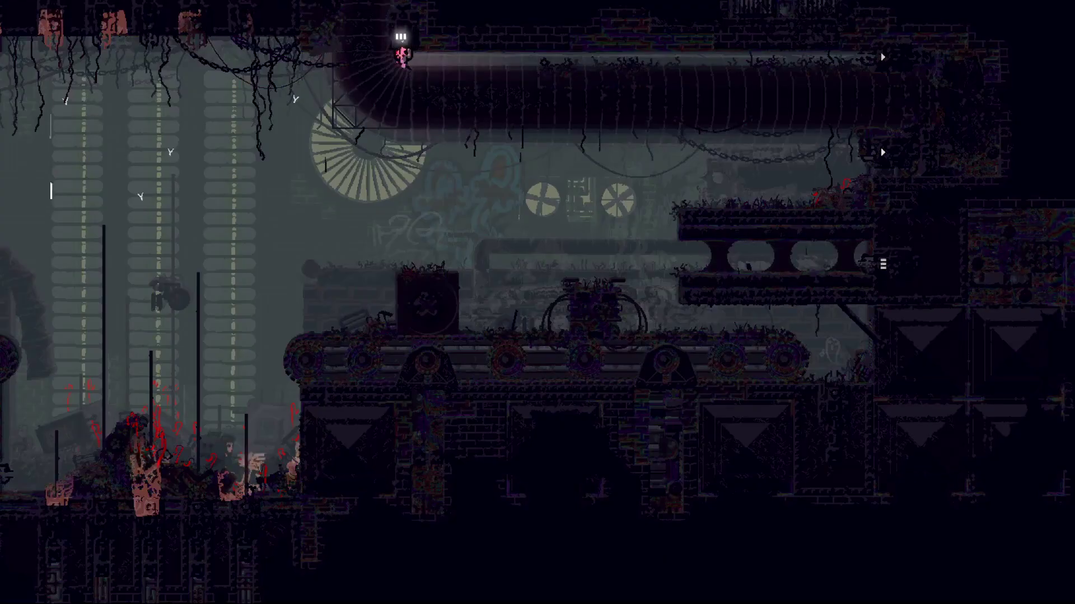
pyautogui.press('Right')
pyautogui.press('Right')
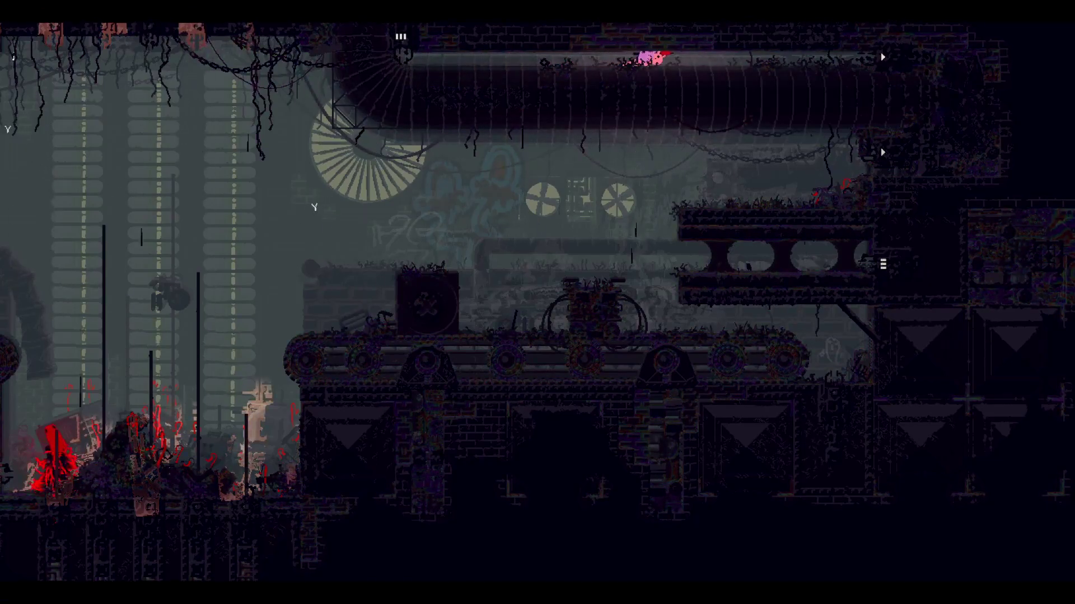
pyautogui.press('Right')
# - Drop to the conveyor, leap up-right, and crawl into the platform's tunnel
pyautogui.press('Left')
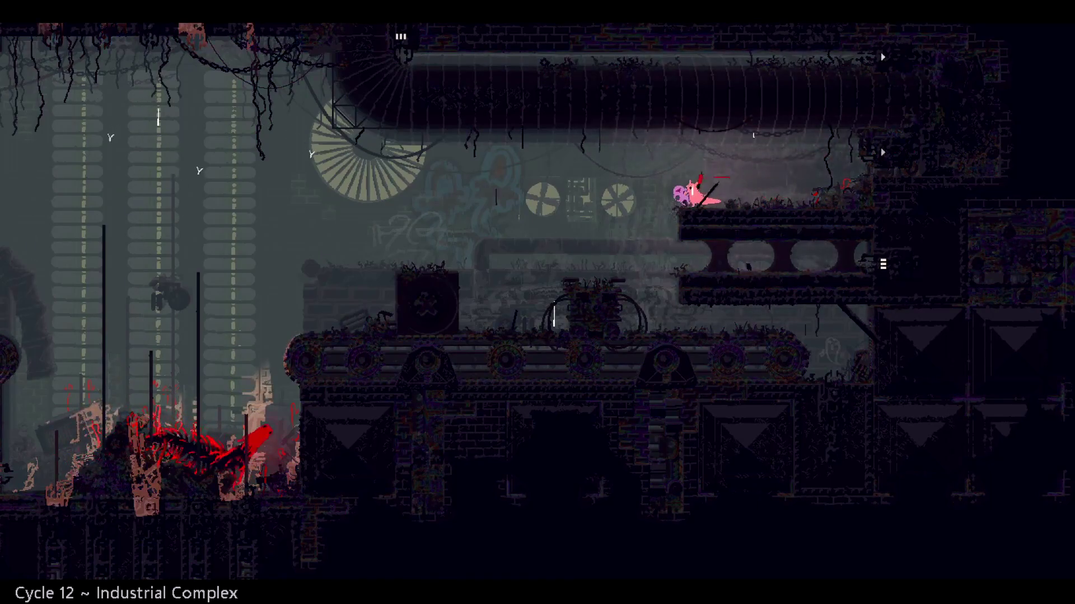
pyautogui.press('z')
pyautogui.press('Right')
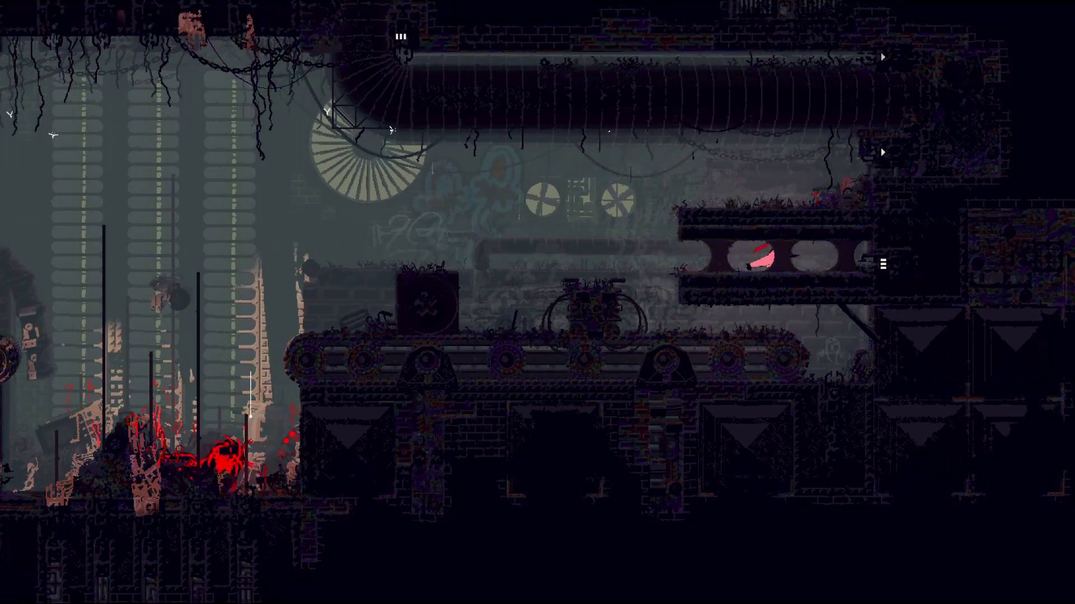
pyautogui.press('Left')
pyautogui.press('Left')
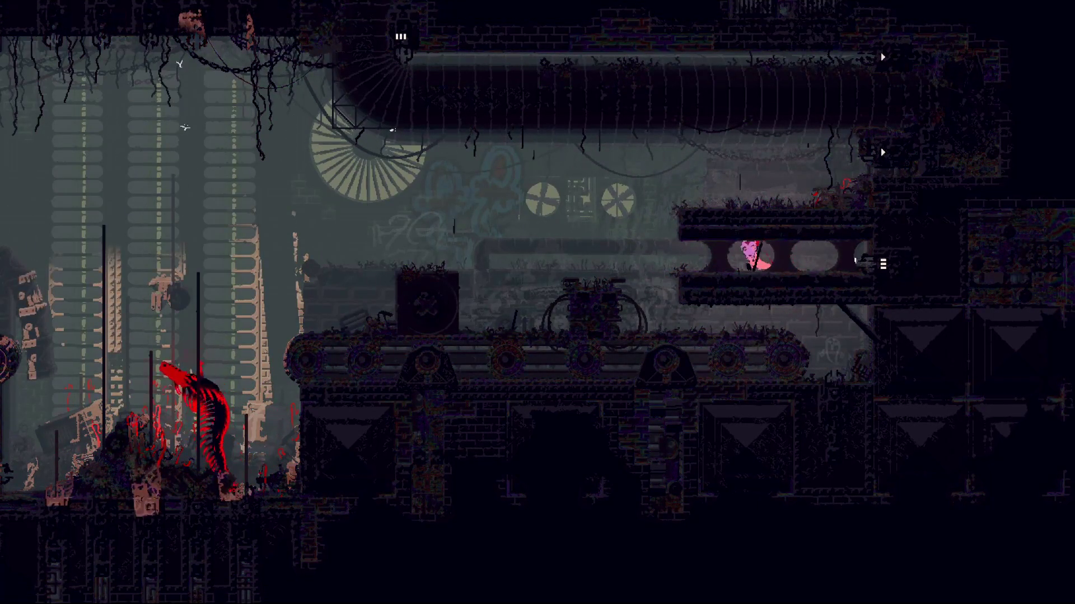
pyautogui.press('Right')
pyautogui.press('Right')
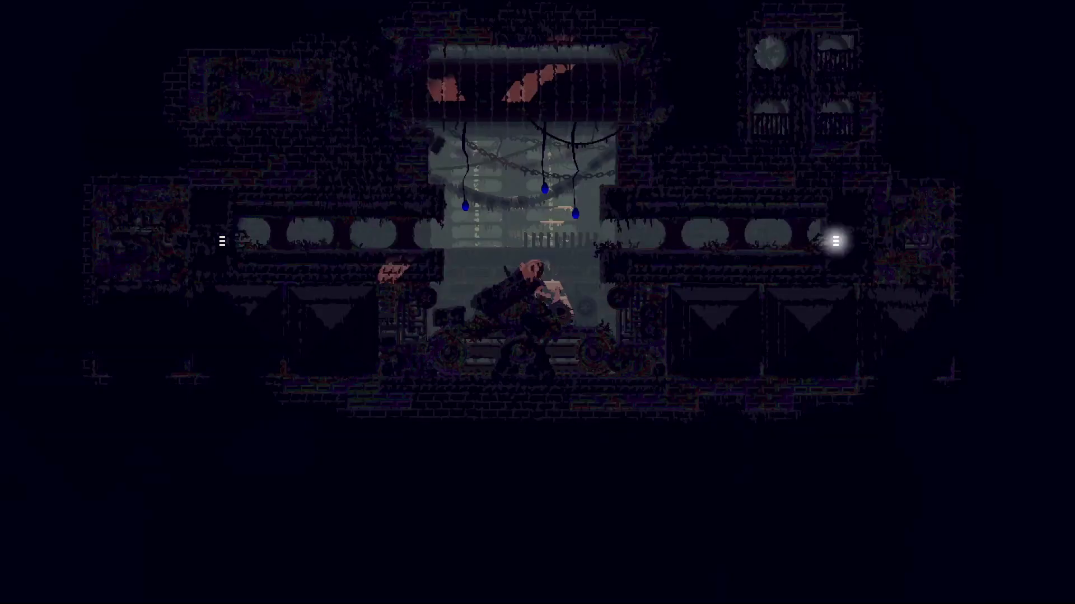
# - Crawl into the next room, drop onto the conveyor, and dodge the approaching red lizard
pyautogui.press('Left')
pyautogui.press('Left')
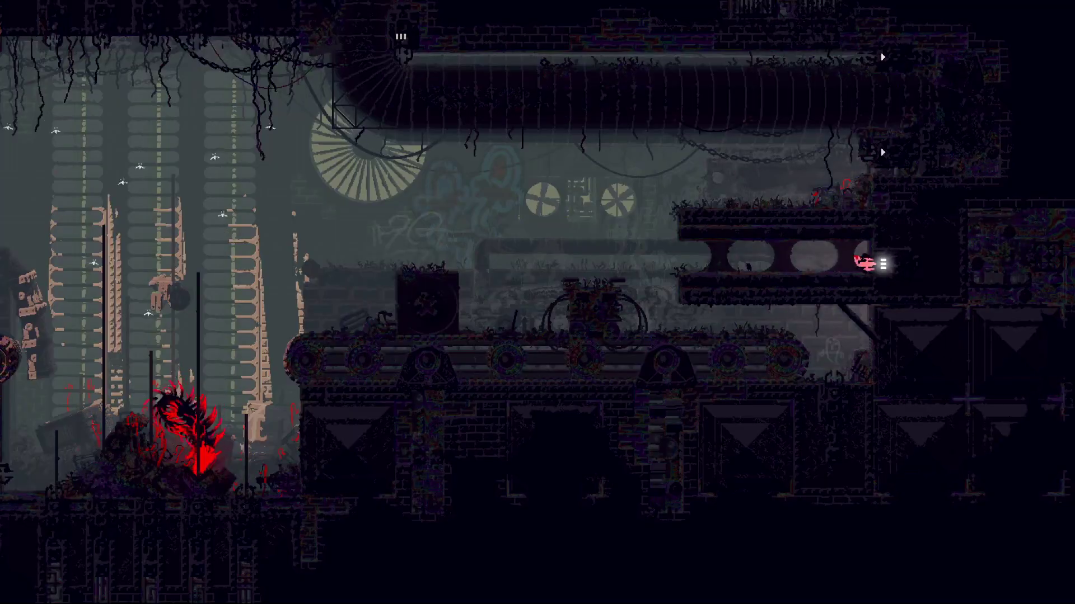
pyautogui.press('Left')
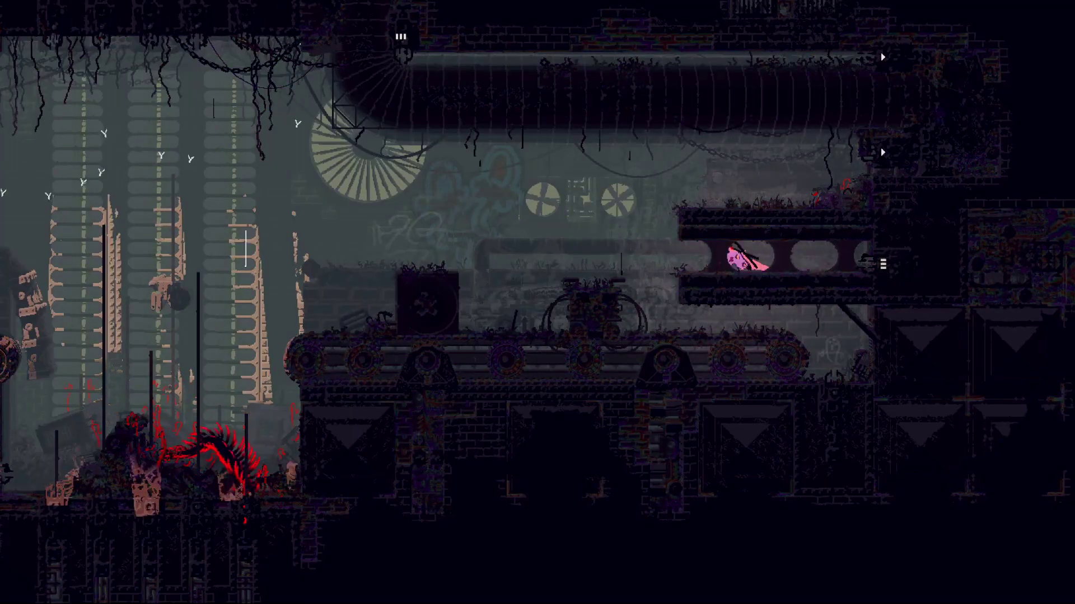
pyautogui.press('Left')
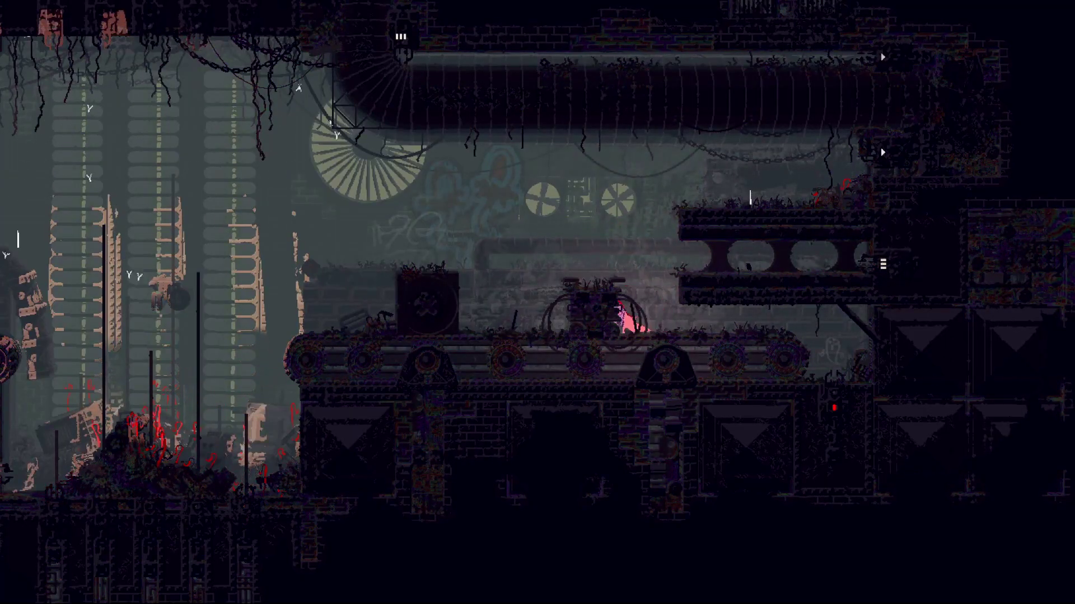
pyautogui.press('Right')
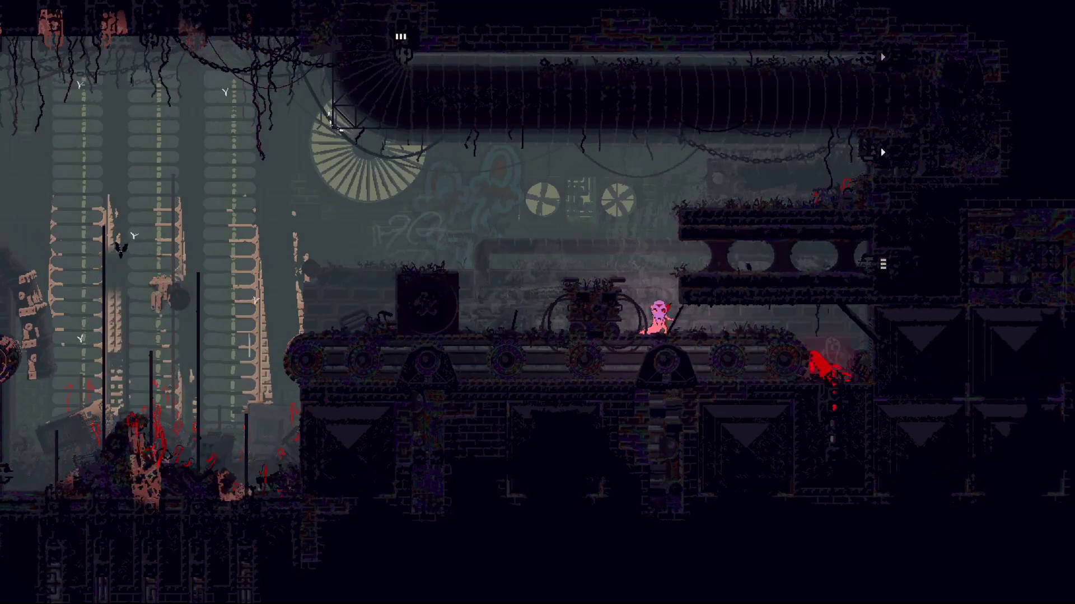
pyautogui.press('Left')
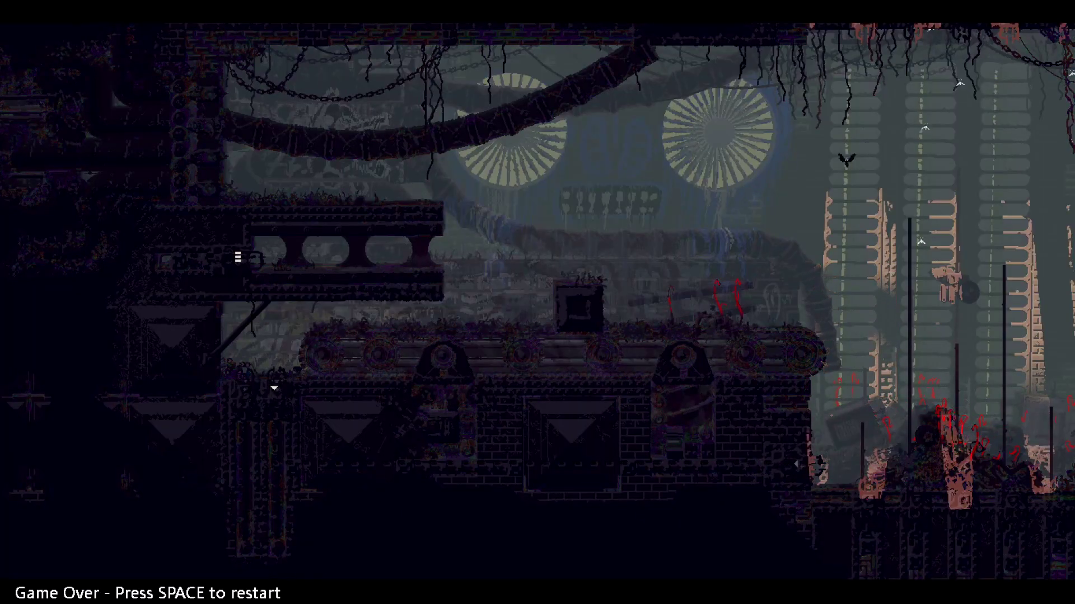
# - Dismiss the Game Over screen and go on through the karma screen to respawn
pyautogui.press('space')
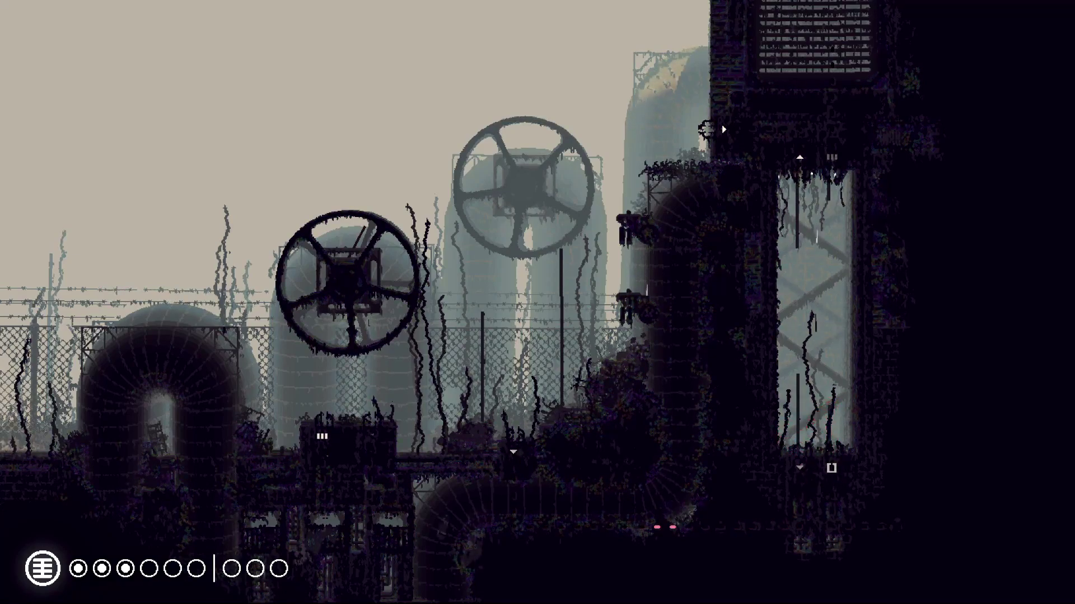
# - Walk left, drop down, and cross the top pipe to the conveyor room's upper-right ledge
pyautogui.press('Left')
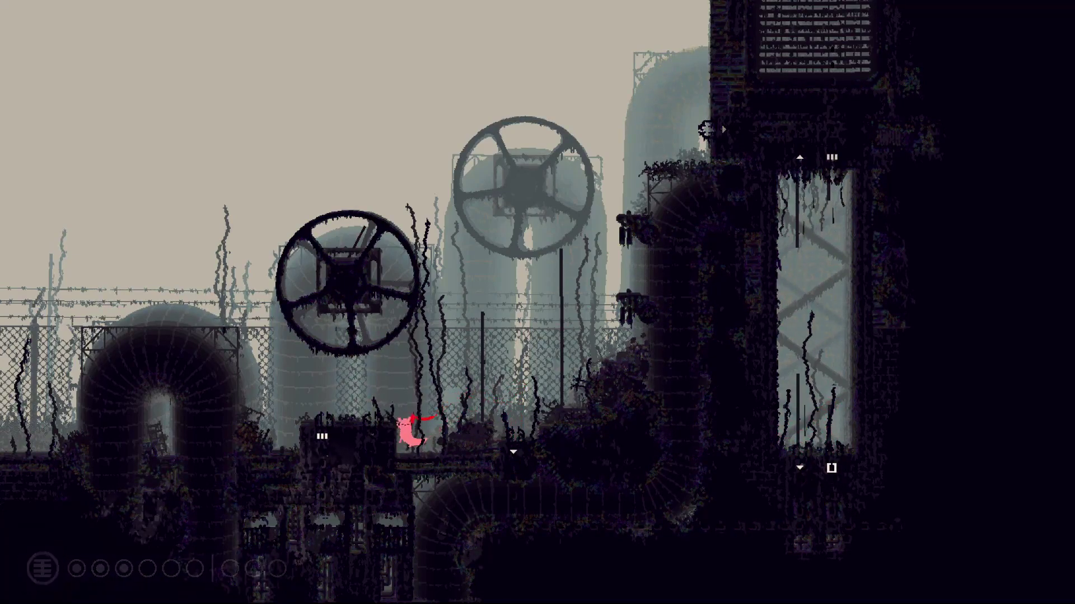
pyautogui.press('Left')
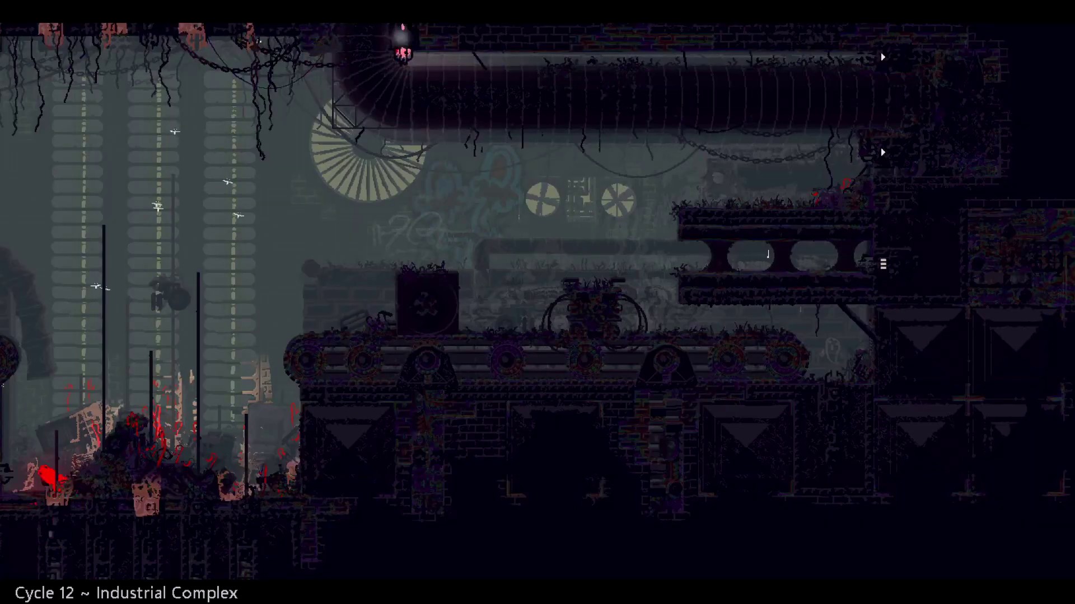
pyautogui.press('Right')
pyautogui.press('Right')
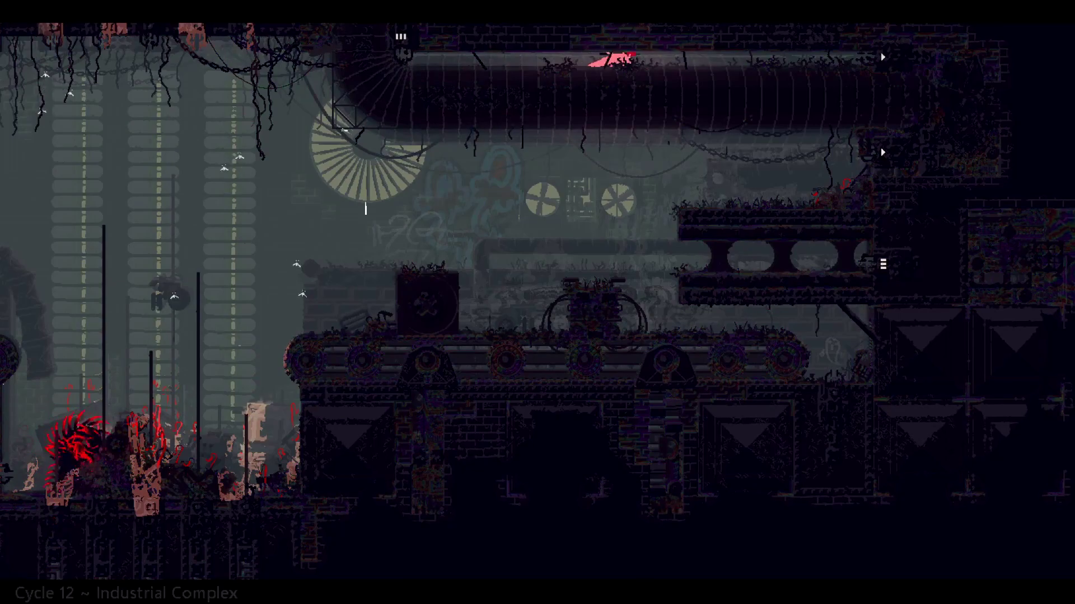
pyautogui.press('Right')
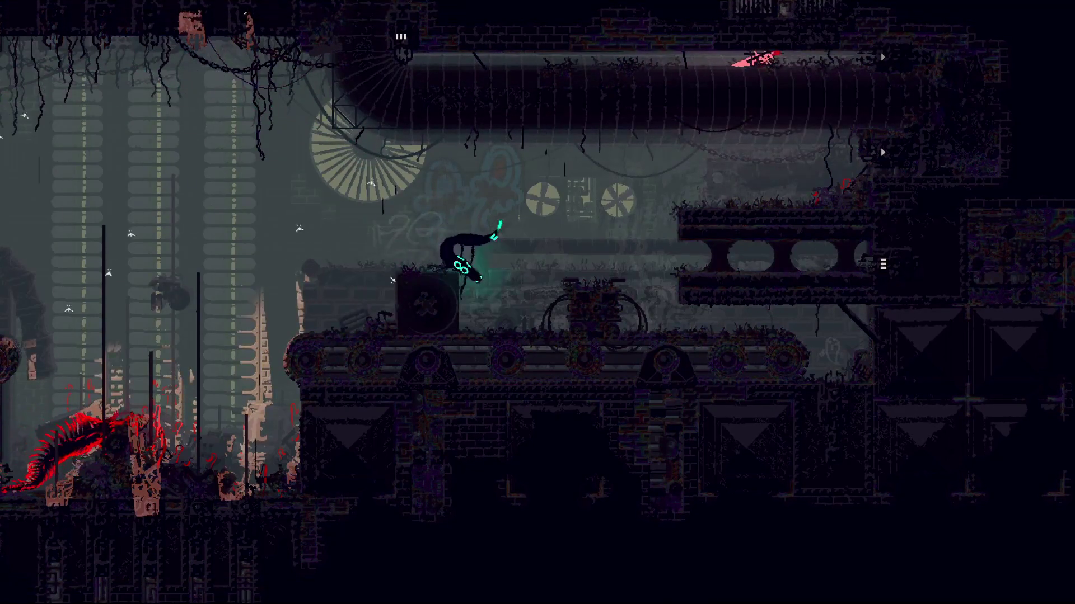
pyautogui.press('Right')
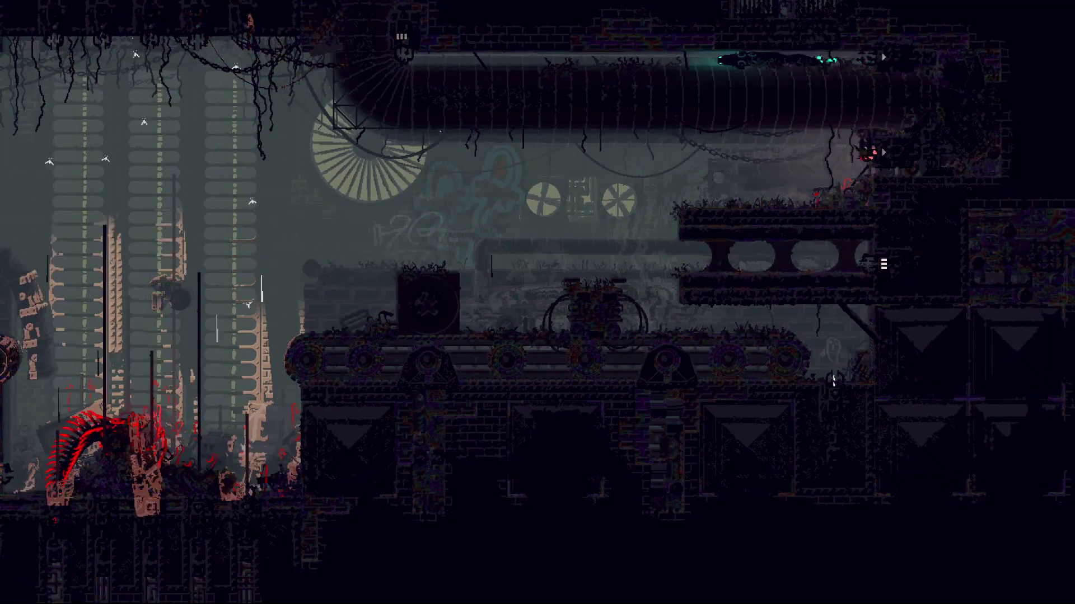
pyautogui.press('Left')
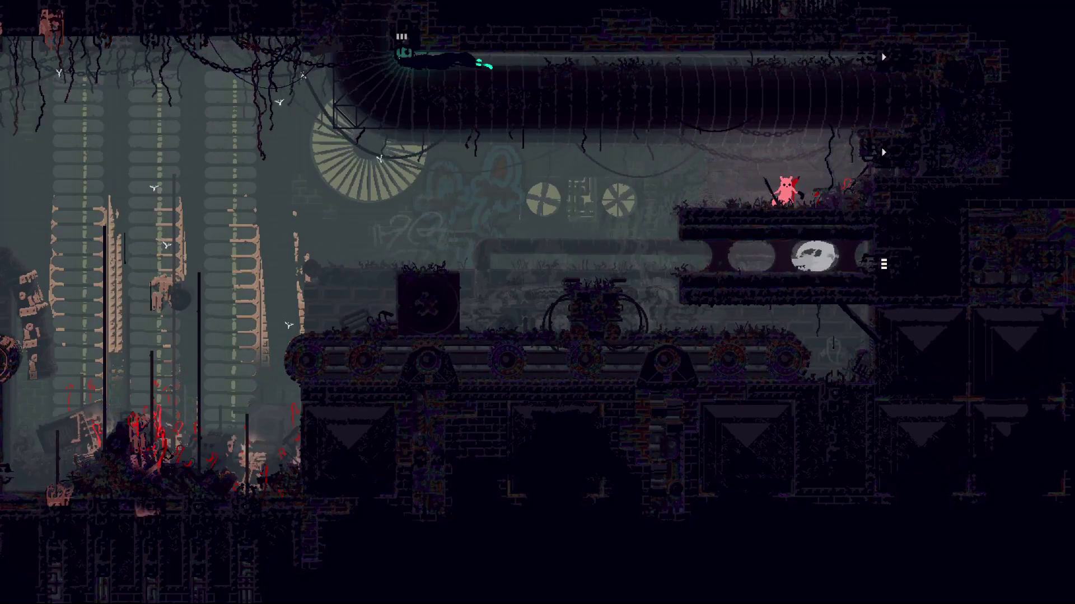
# - Drop off the ledge and run the conveyor, jumping the white lizard before it seizes the slugcat
pyautogui.press('Left')
pyautogui.press('Left')
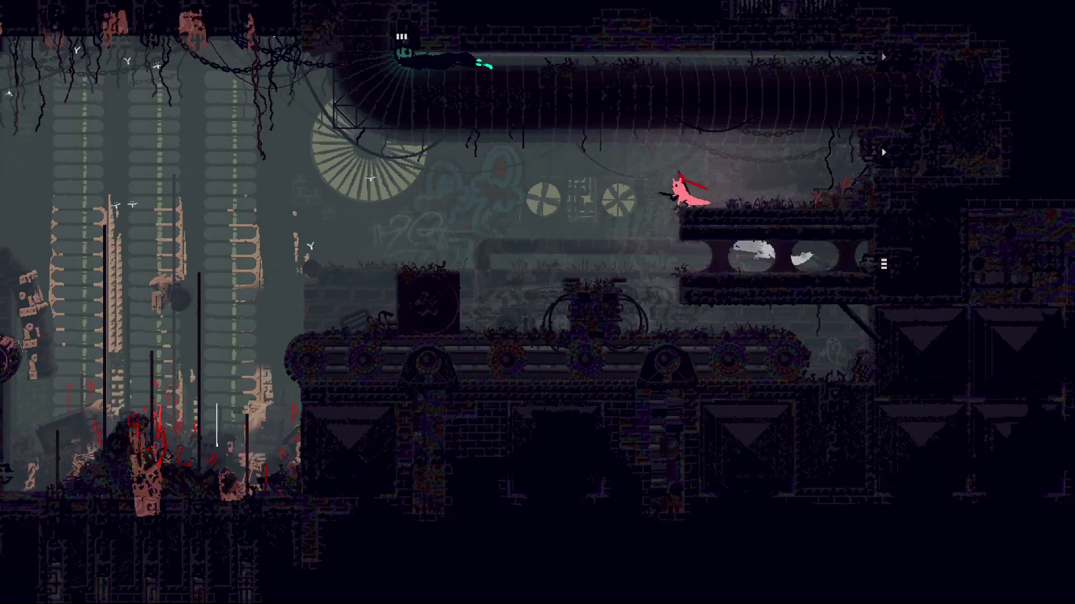
pyautogui.press('Left')
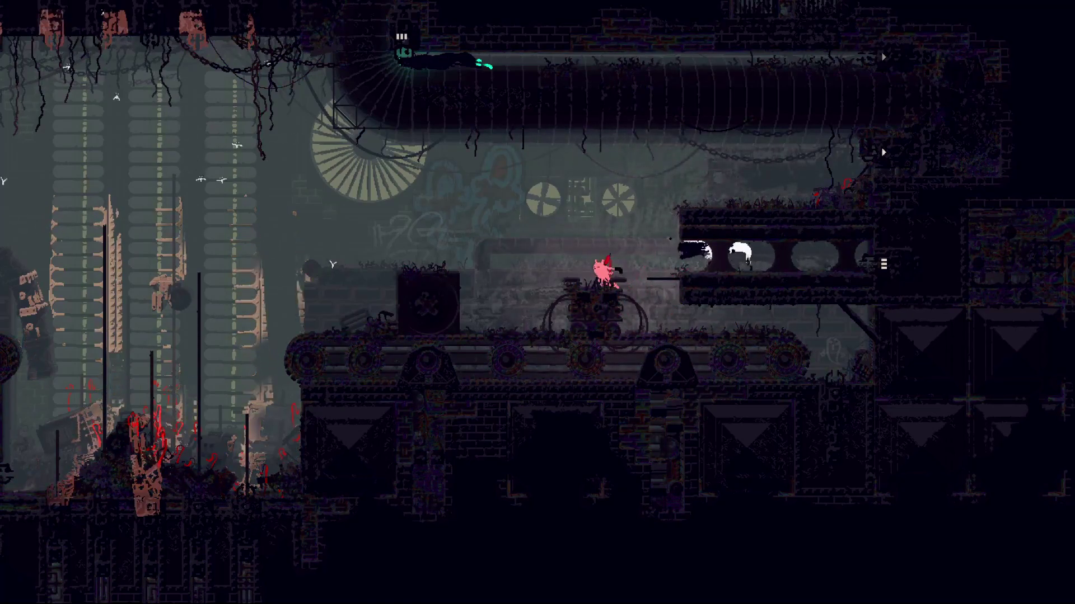
pyautogui.press('z')
pyautogui.press('Left')
pyautogui.press('z')
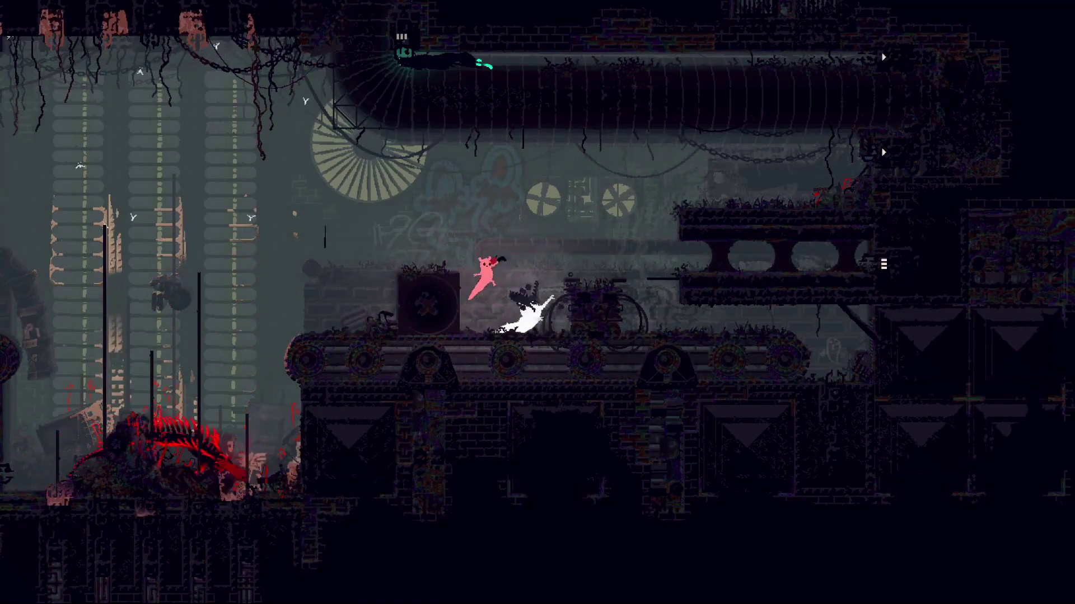
pyautogui.press('Right')
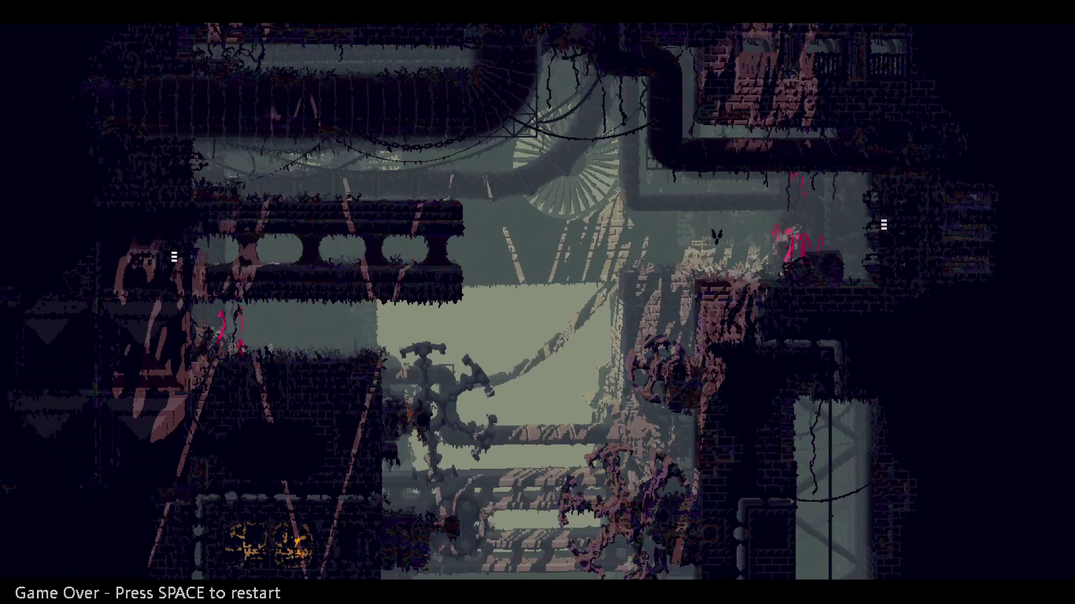
# - Skip past Game Over and the karma screen to respawn in the shelter
pyautogui.press('space')
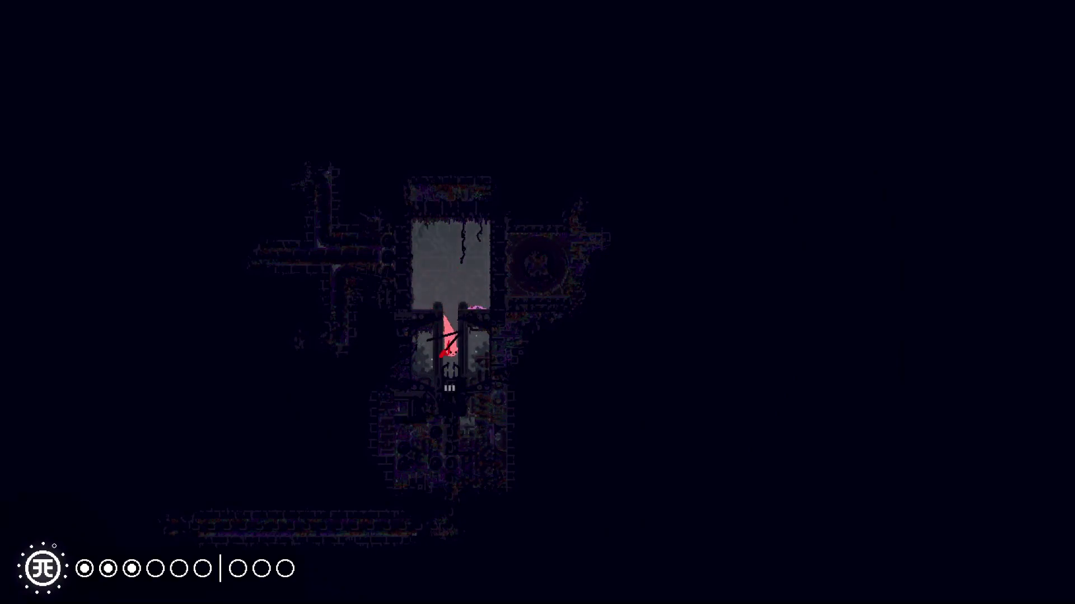
# - Drop from the shelter, cross the outdoor pipe area, and take the shortcut into the conveyor room
pyautogui.press('Down')
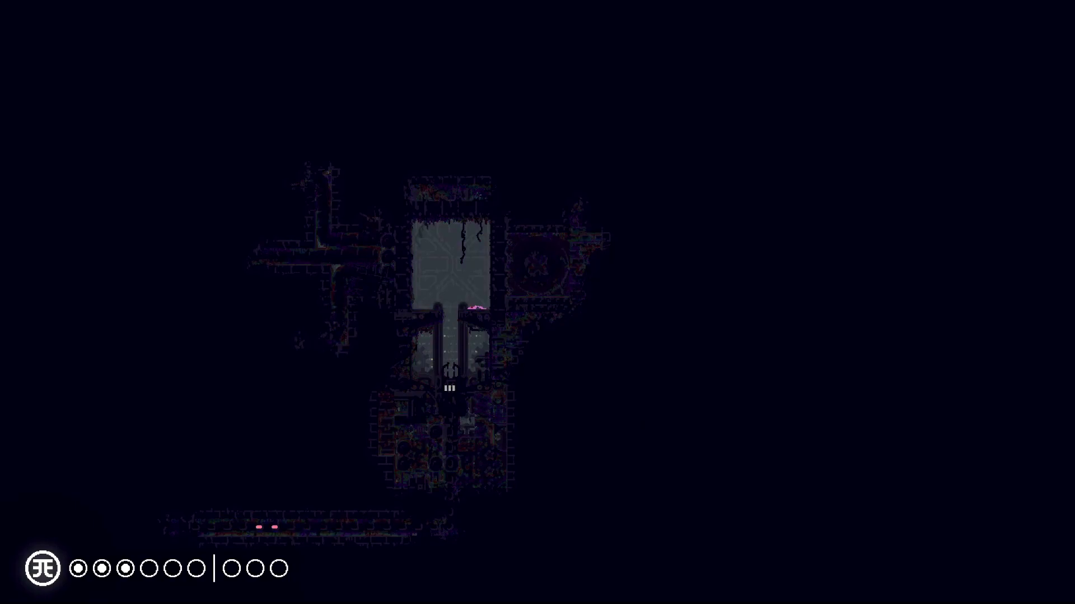
pyautogui.press('space')
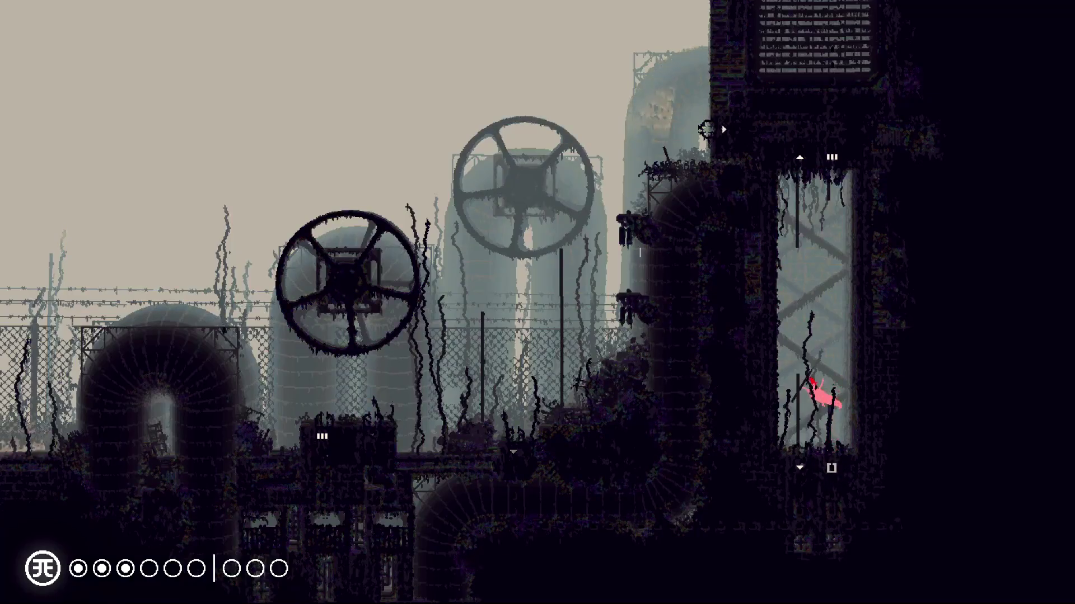
pyautogui.press('Down')
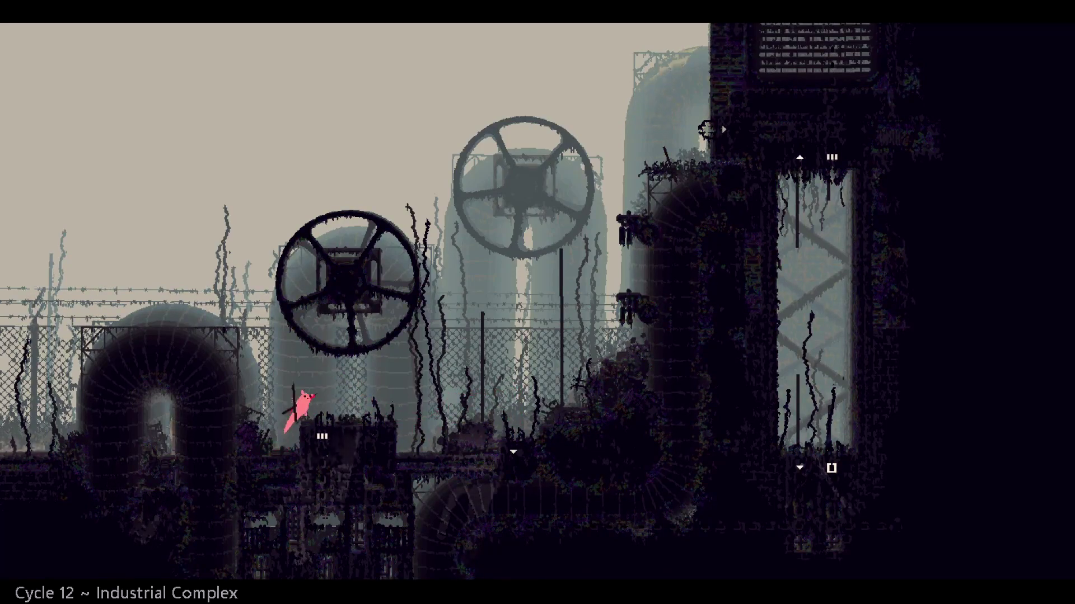
pyautogui.press('Down')
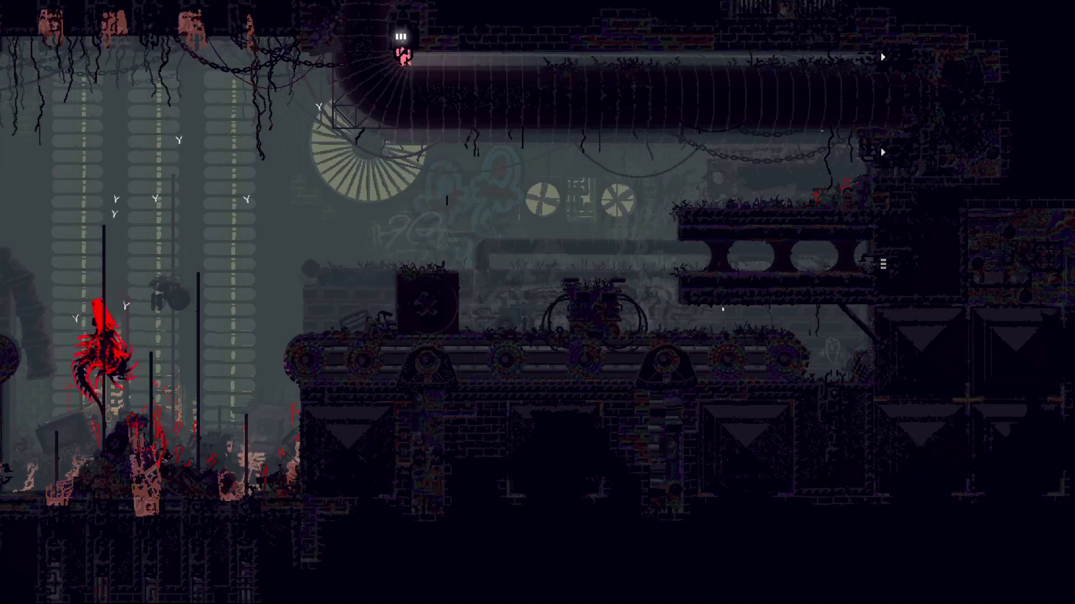
# - Move right along the large pipe and jump up onto the right platform
pyautogui.press('Right')
pyautogui.press('Right')
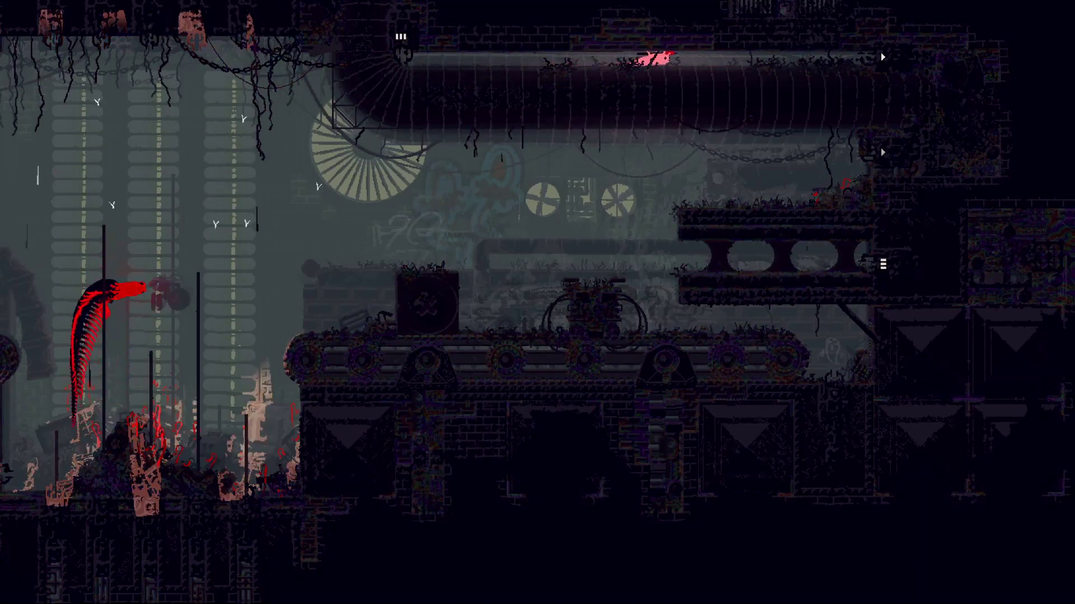
pyautogui.press('Right')
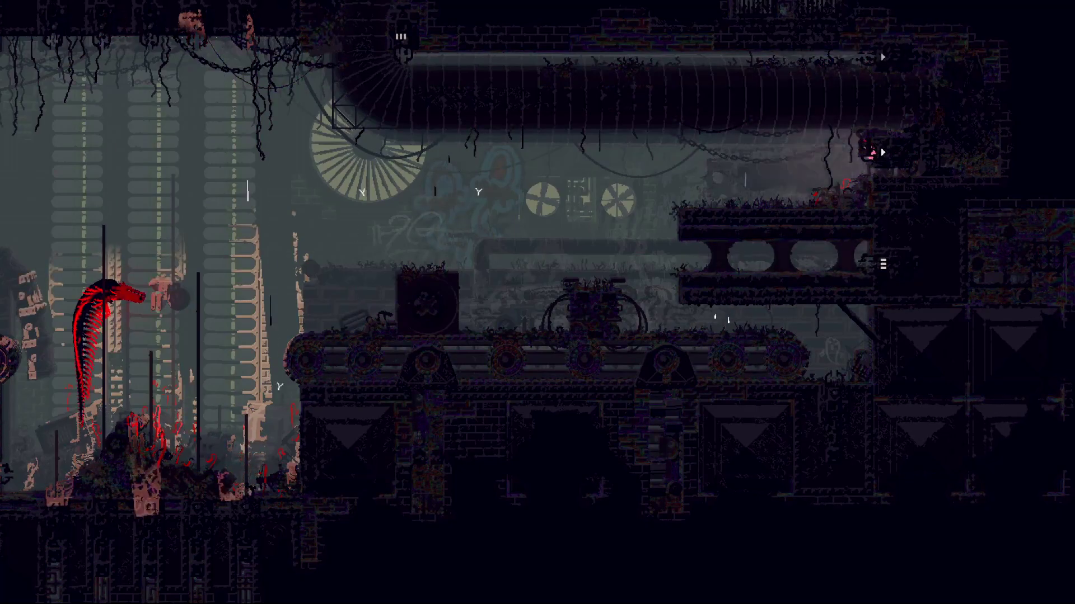
pyautogui.press('Left')
pyautogui.press('z')
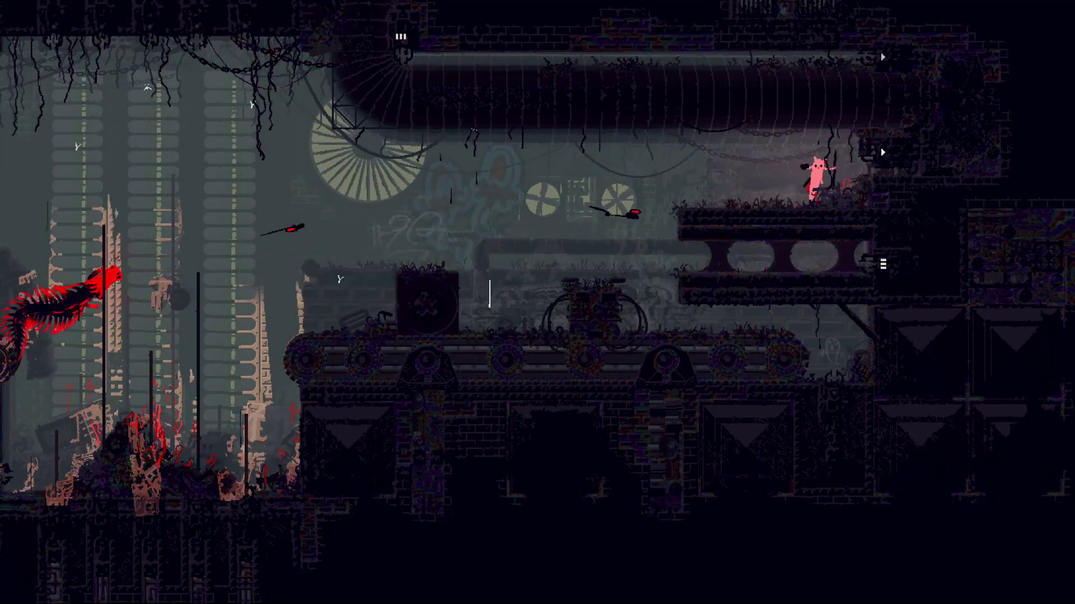
pyautogui.press('Left')
# - Climb at the platform's right wall, drop back, and reposition along the platform
pyautogui.press('Right')
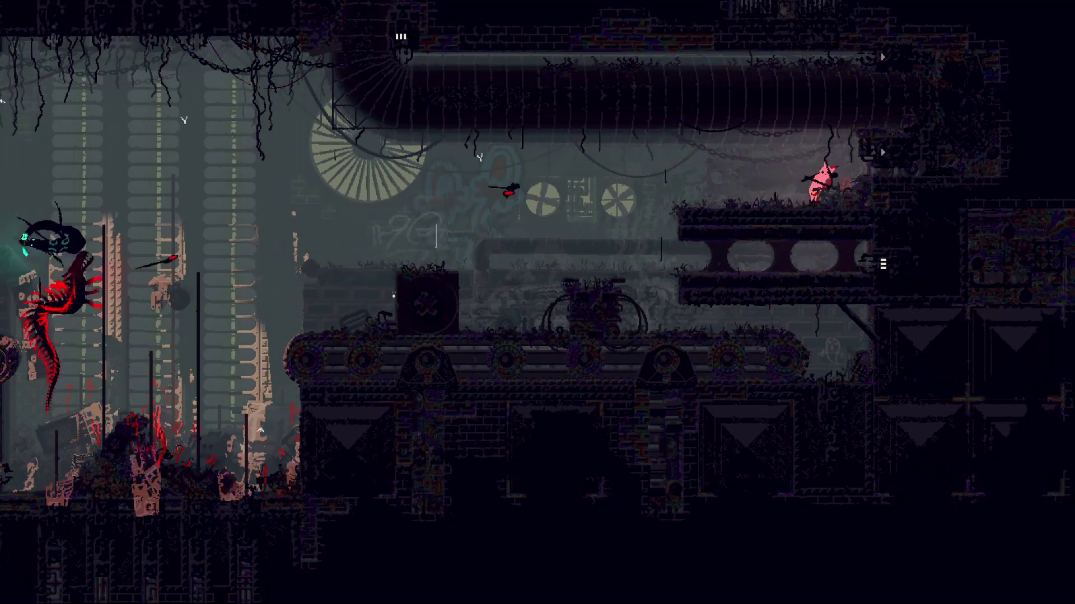
pyautogui.press('Up')
pyautogui.press('Down')
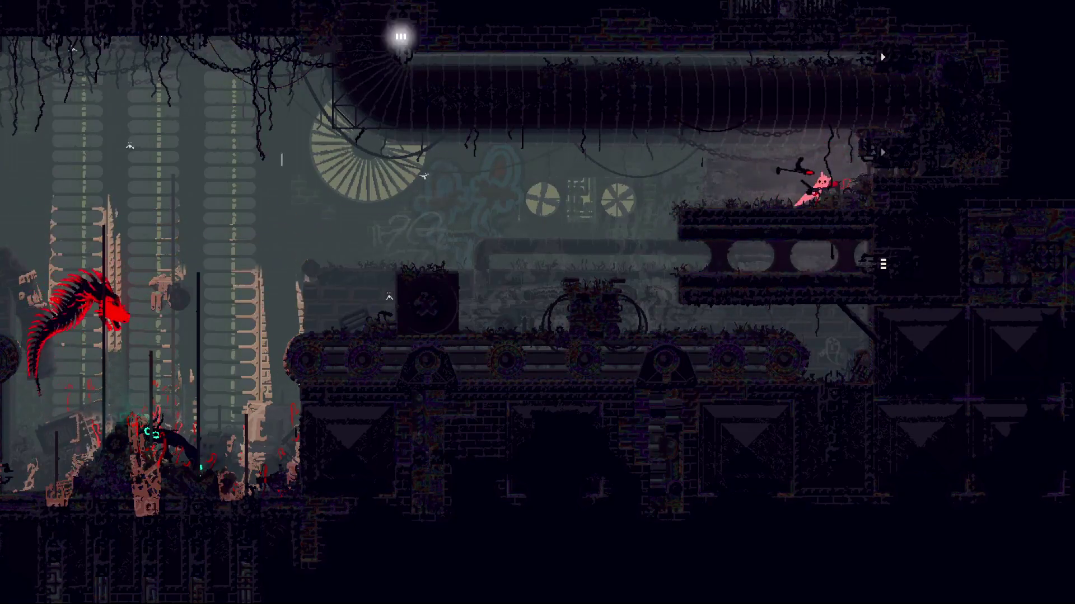
pyautogui.press('Left')
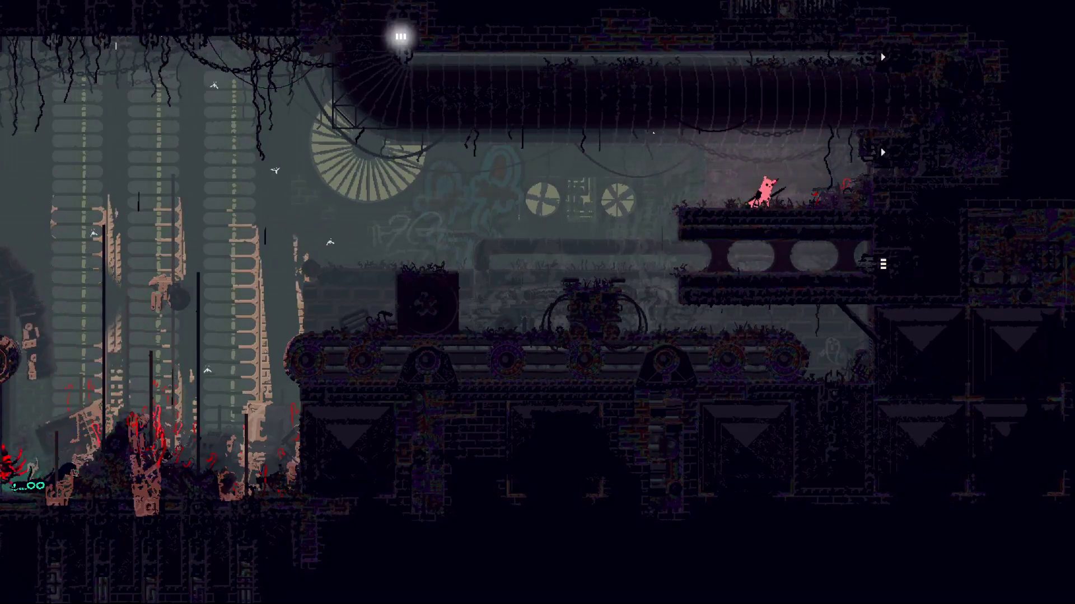
pyautogui.press('Right')
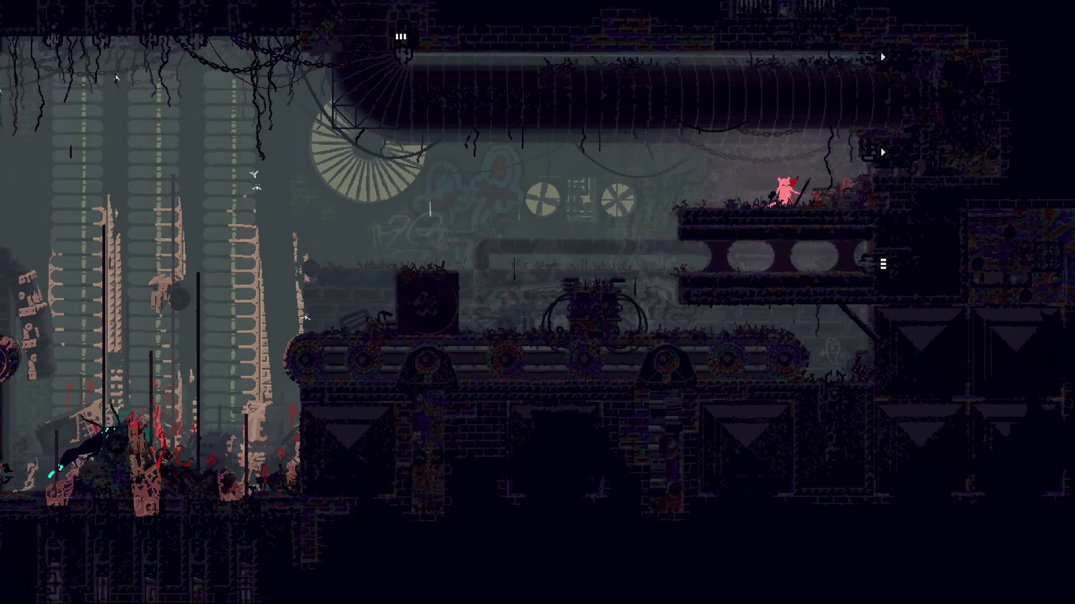
pyautogui.press('Left')
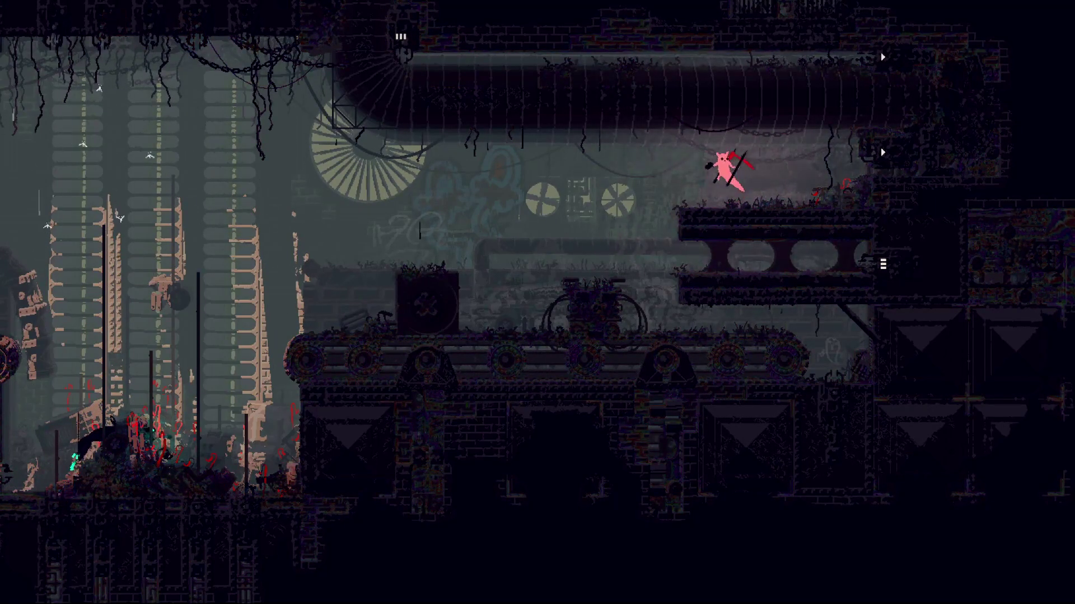
pyautogui.press('Up')
# - Leap down beside the dark box on the conveyor and climb onto the machine
pyautogui.press('Left')
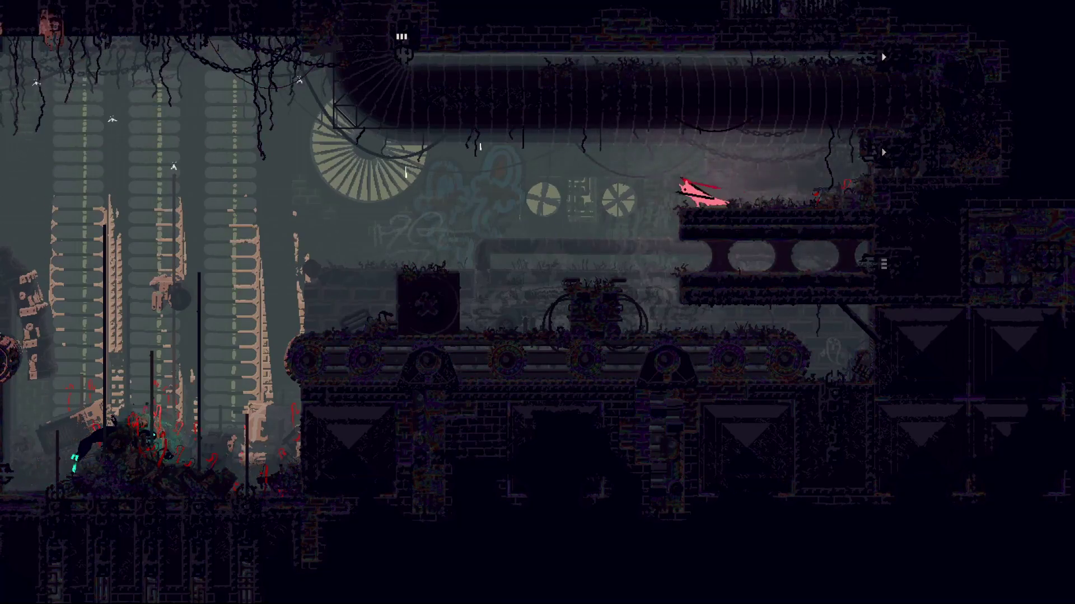
pyautogui.press('z')
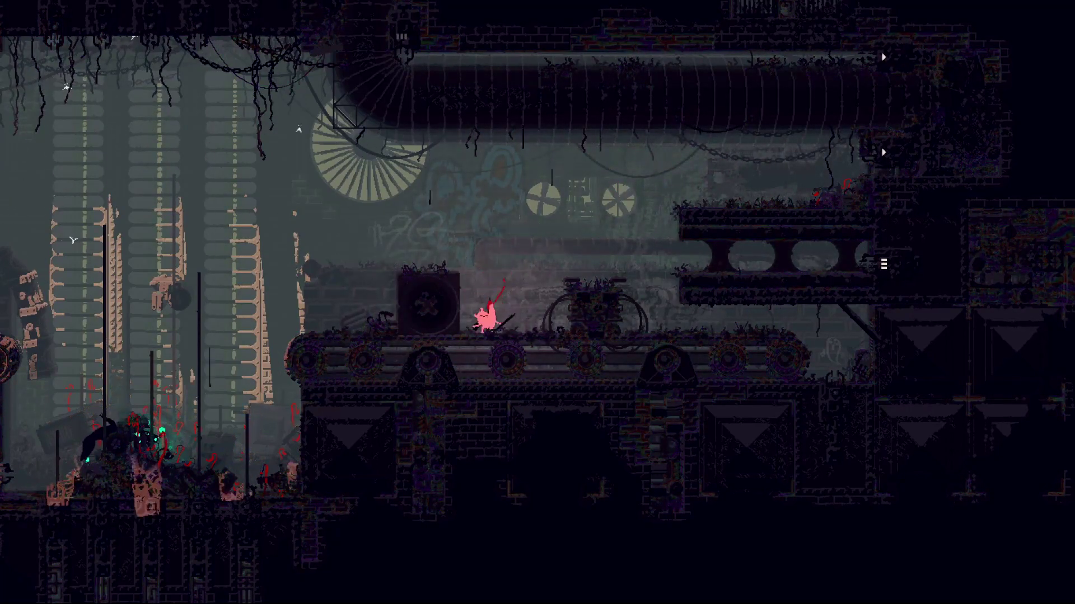
pyautogui.press('z')
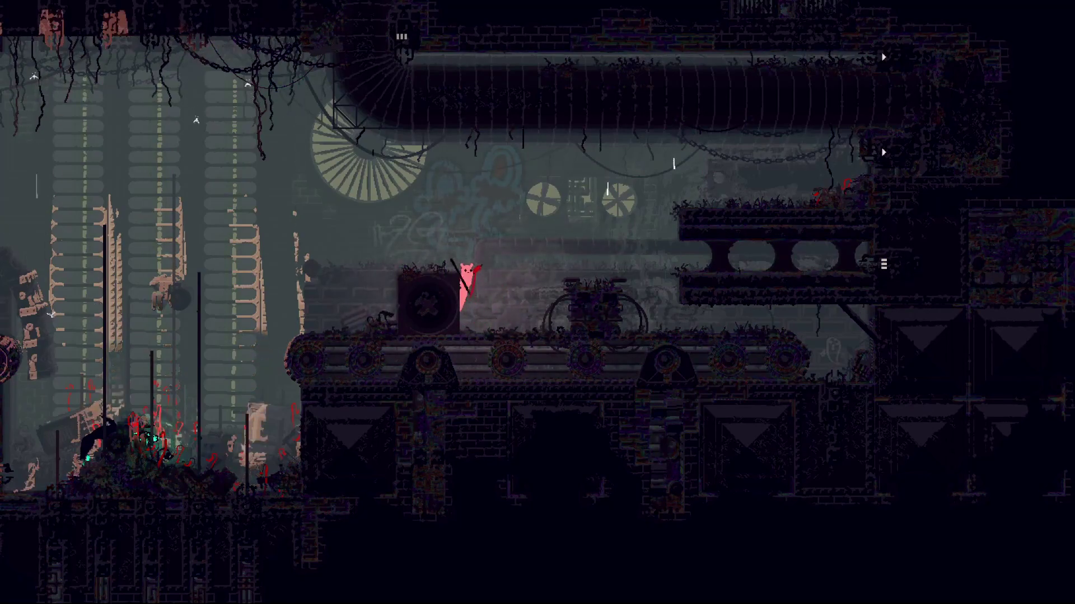
pyautogui.press('Right')
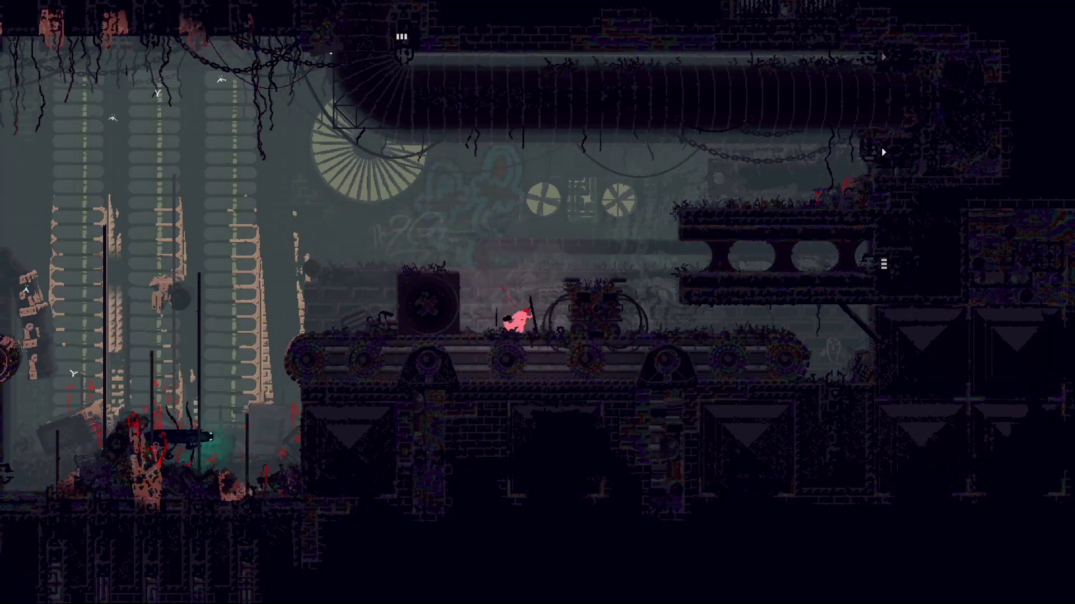
pyautogui.press('z')
# - Run right through the upper platform and exit the pipe into the dark room
pyautogui.press('Right')
pyautogui.press('z')
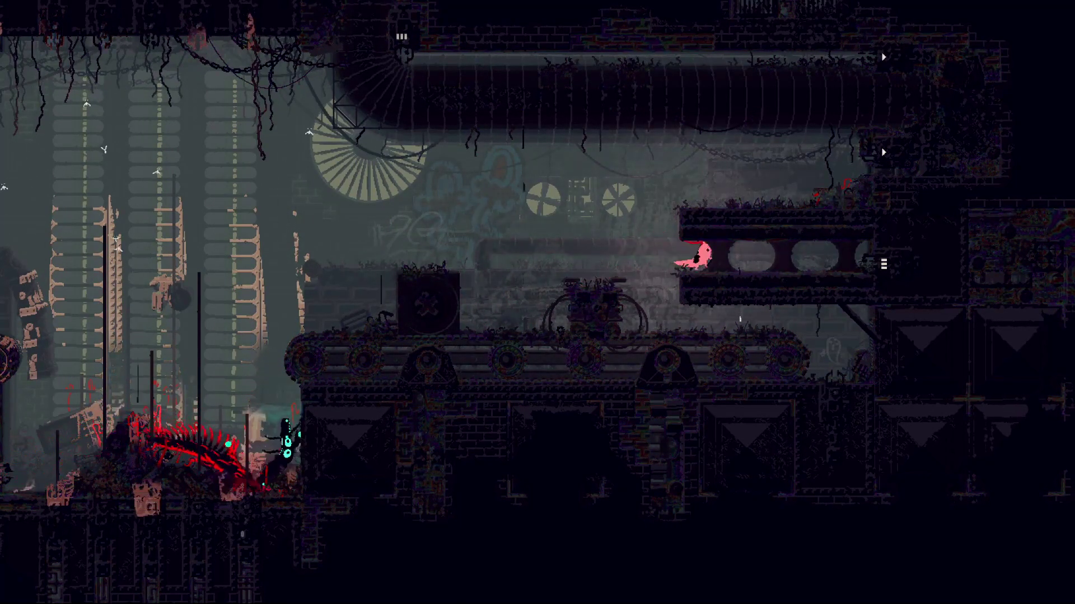
pyautogui.press('Right')
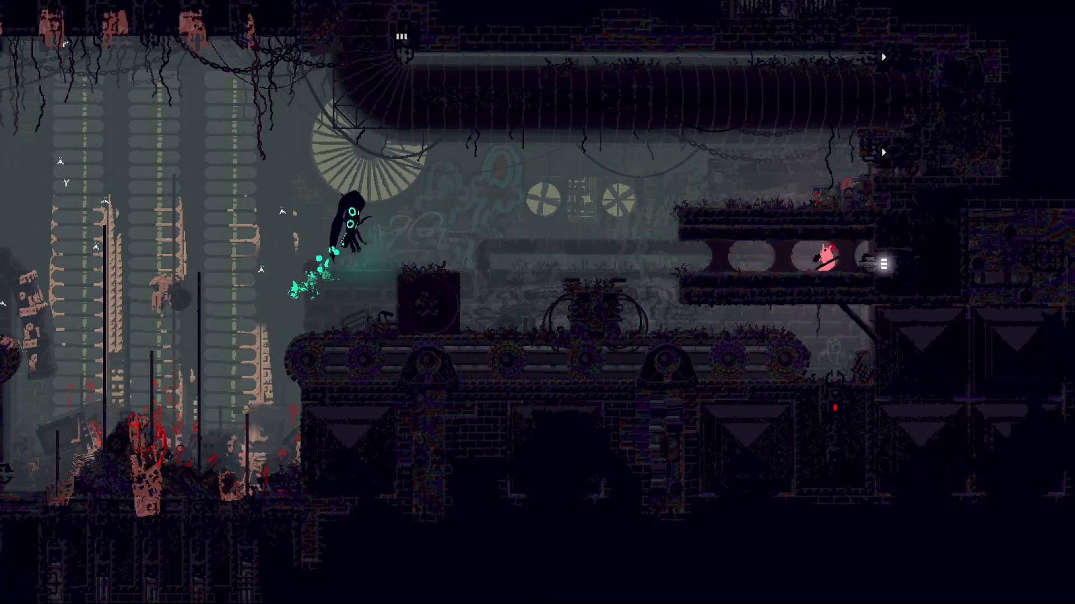
pyautogui.press('Left')
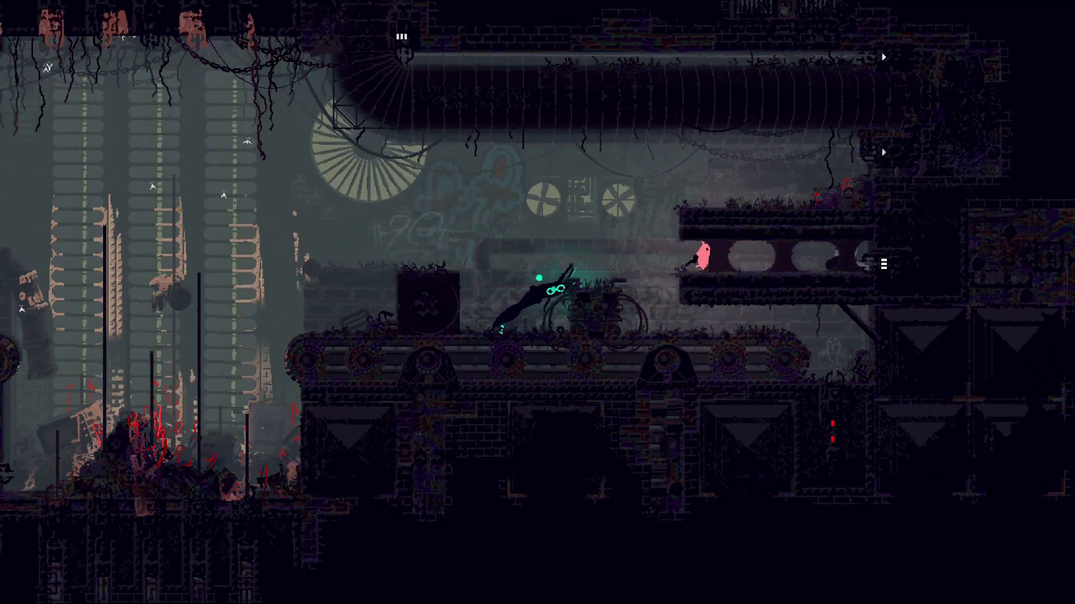
pyautogui.press('Right')
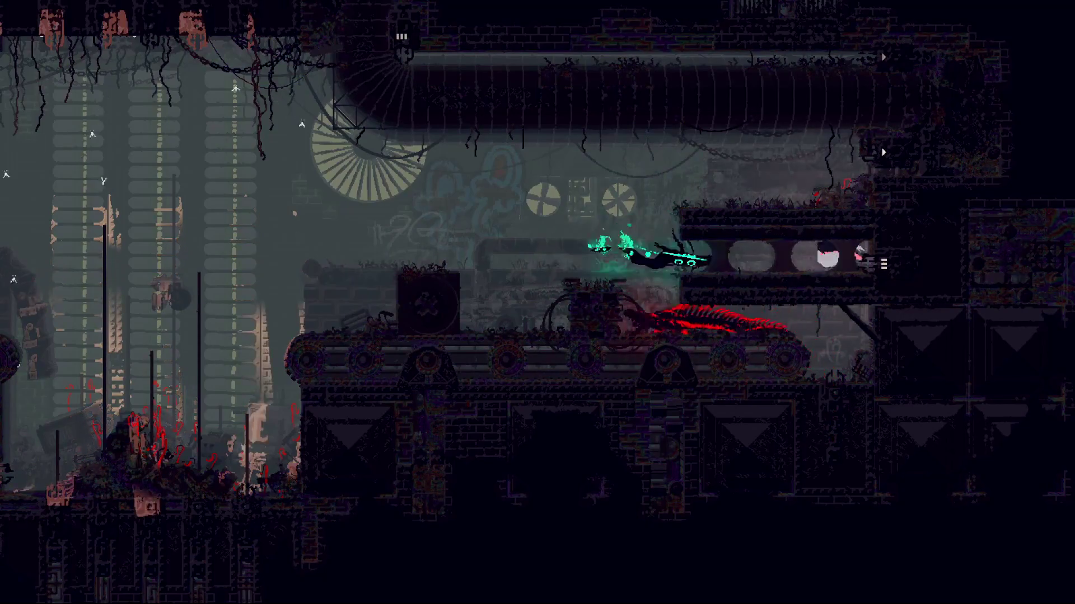
pyautogui.press('Right')
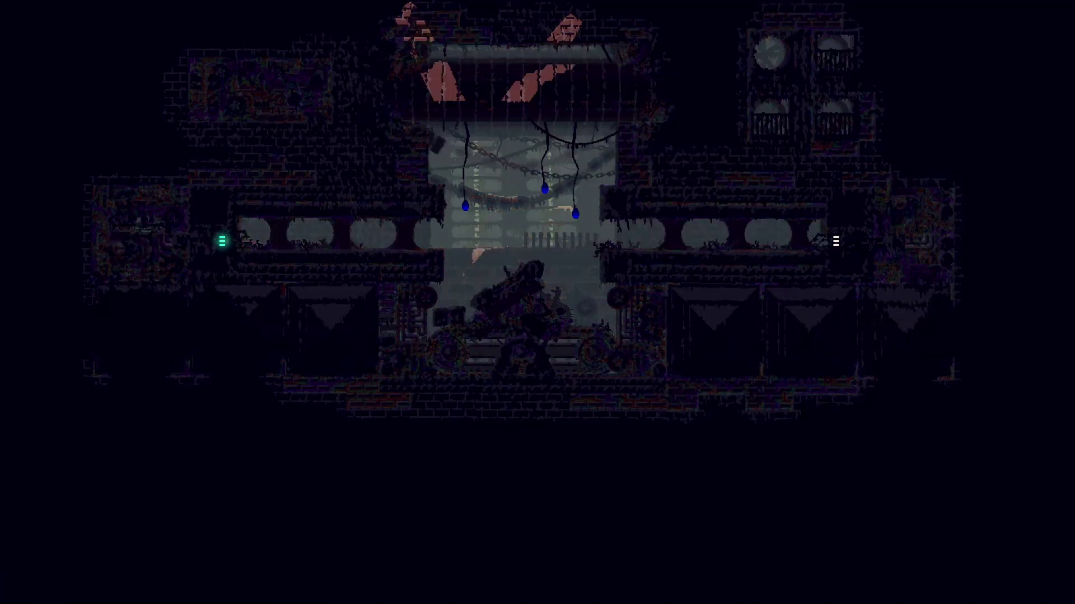
pyautogui.press('Left')
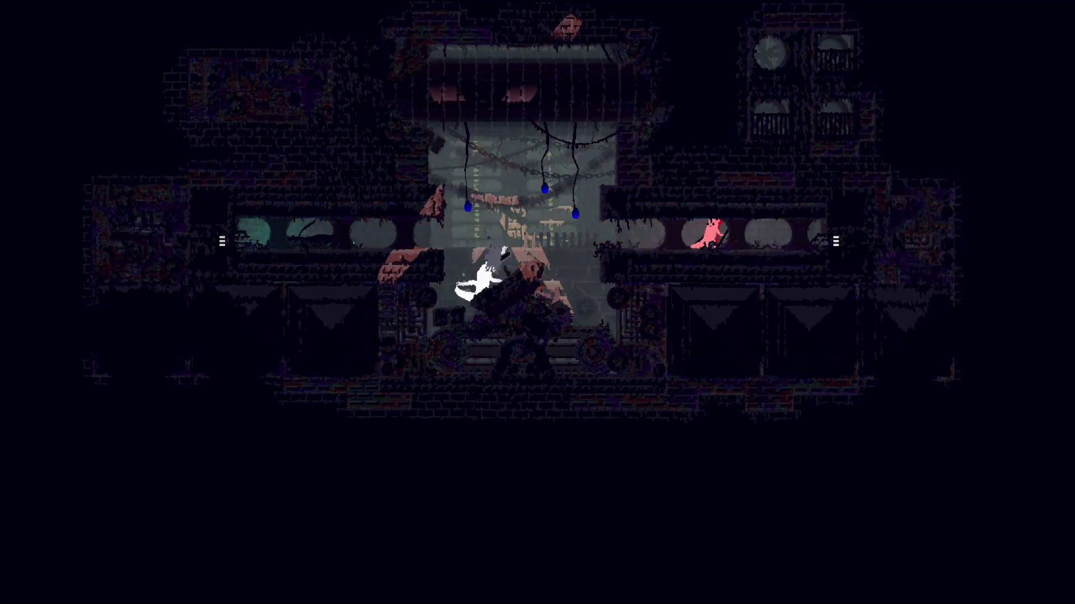
pyautogui.press('Right')
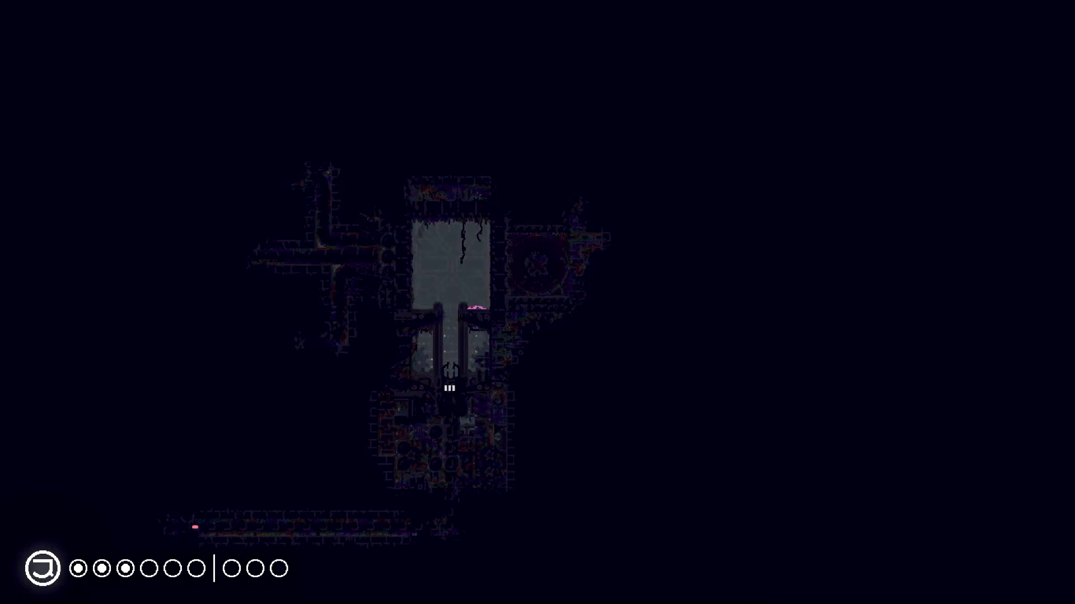
# - Dismiss the map, ride the pipe shortcut back, and walk left along the upper ledge
pyautogui.press('space')
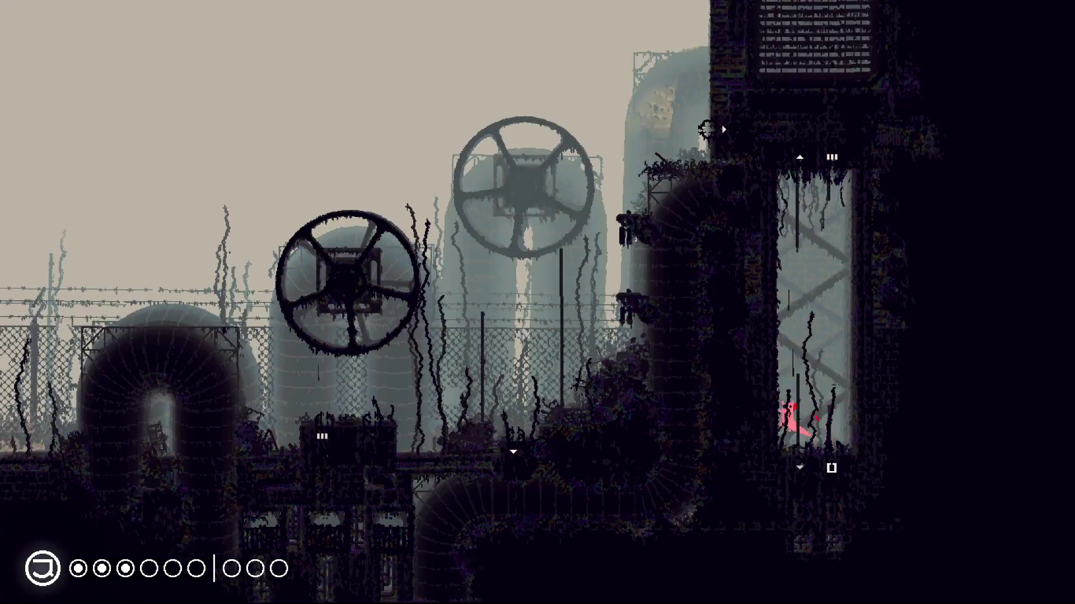
pyautogui.press('Down')
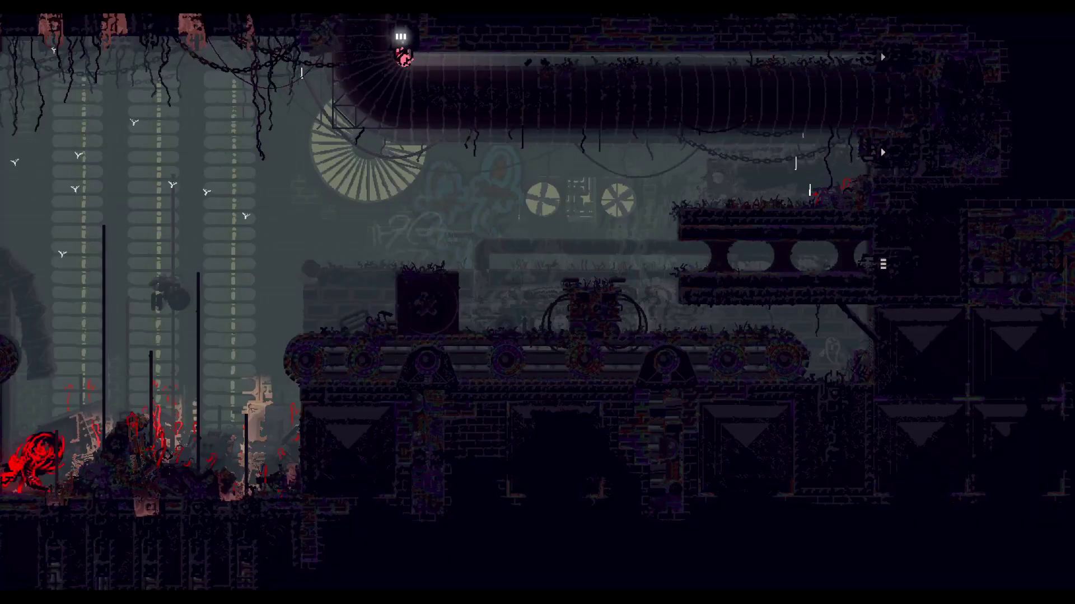
pyautogui.press('Right')
pyautogui.press('Right')
pyautogui.press('Right')
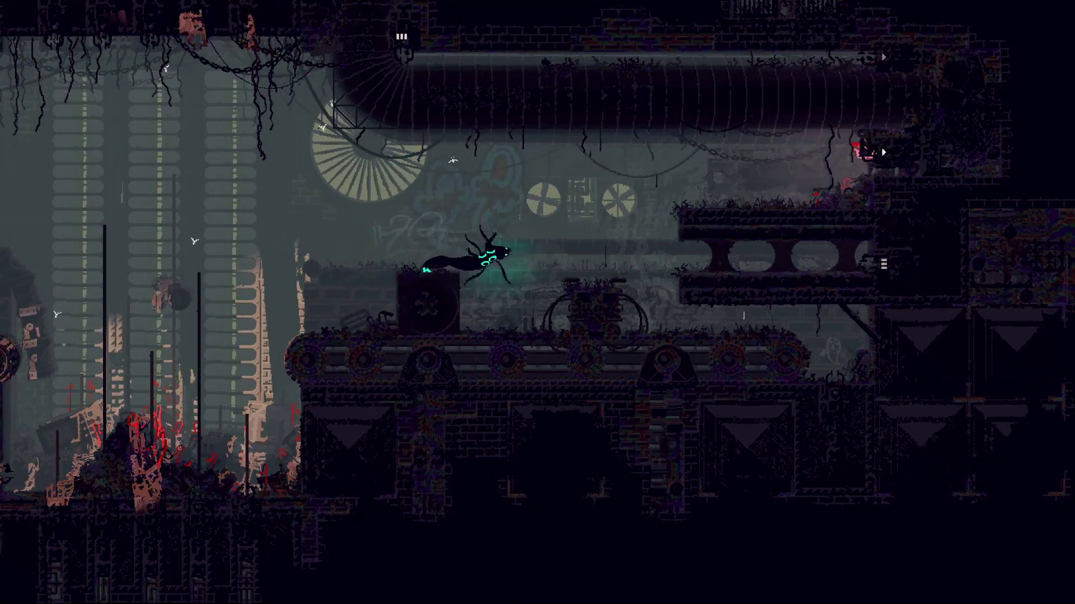
pyautogui.press('Left')
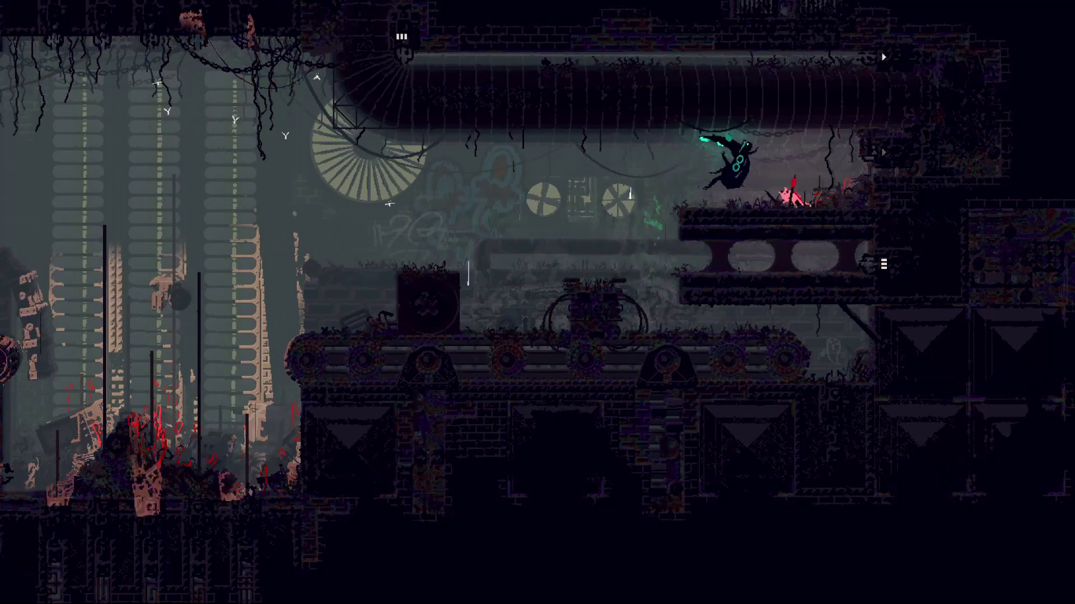
pyautogui.press('Left')
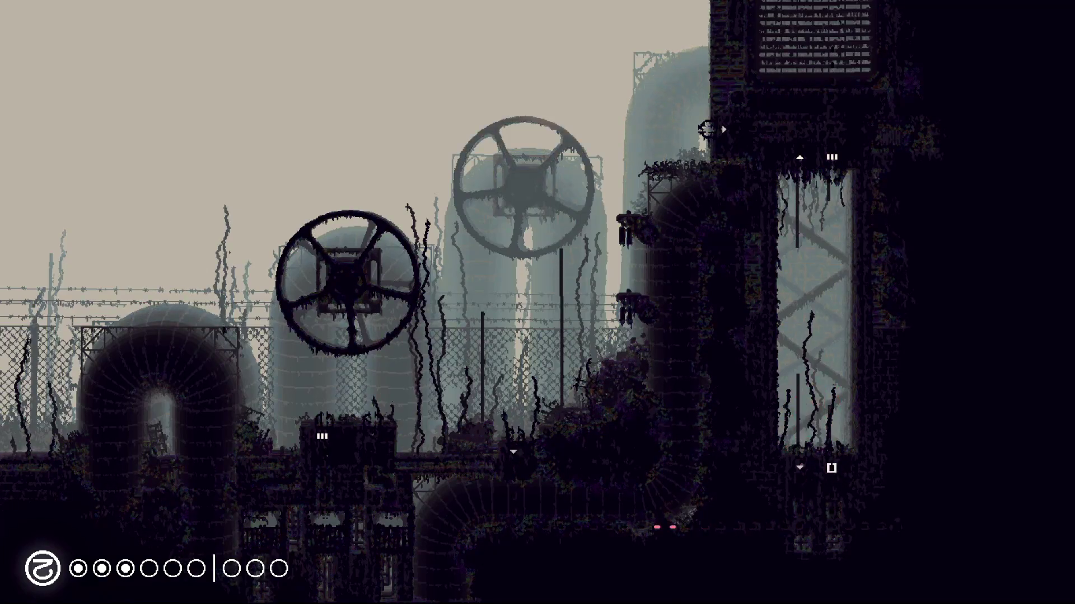
# - Climb out of the pit, crawl right along the top pipe, and drop onto the ledge
pyautogui.press('Left')
pyautogui.press('z')
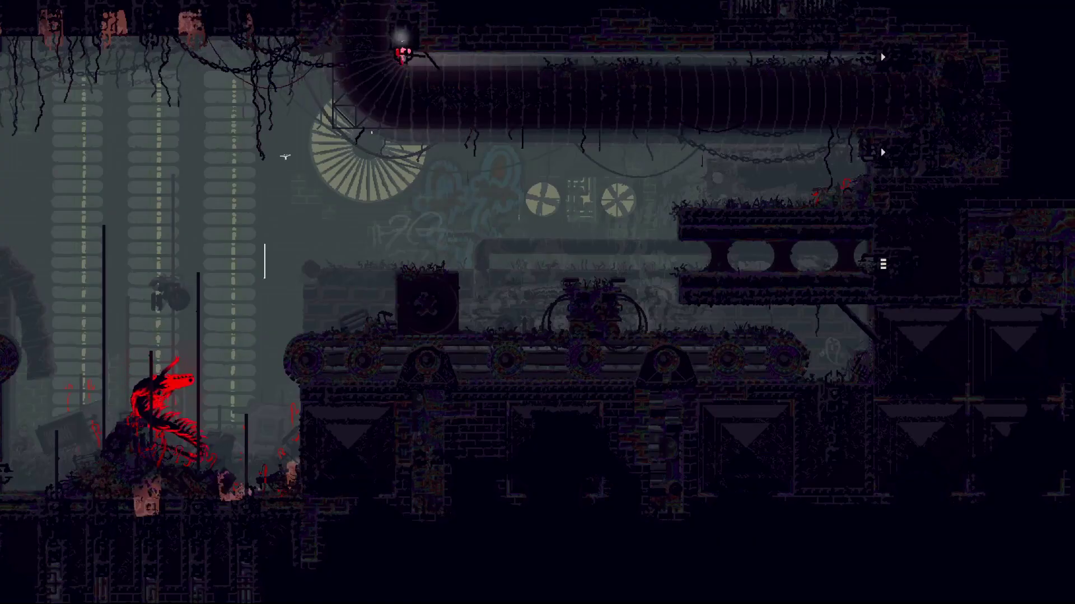
pyautogui.press('Right')
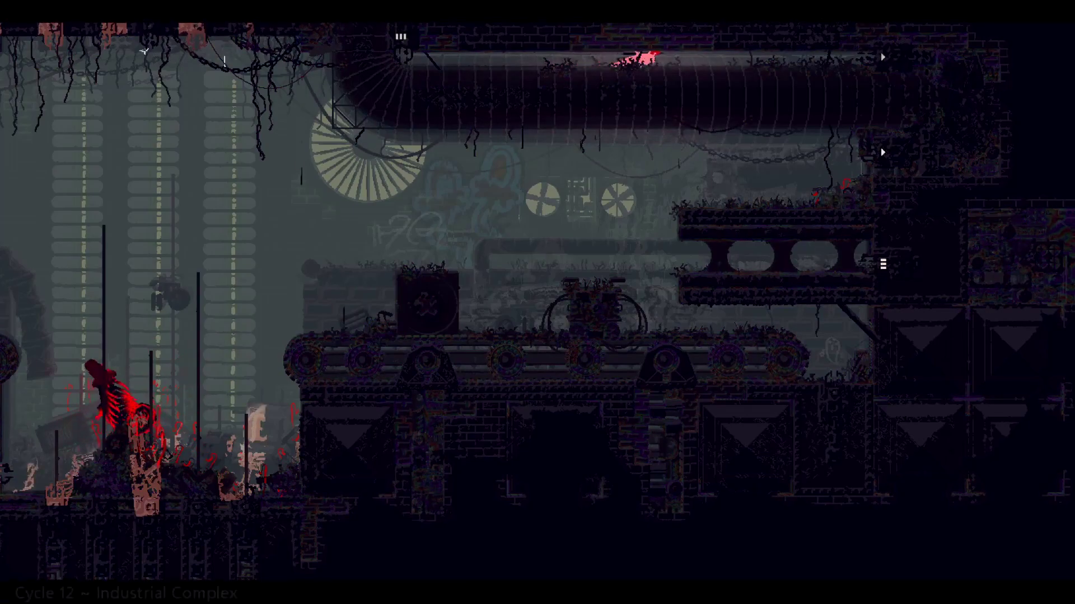
pyautogui.press('Right')
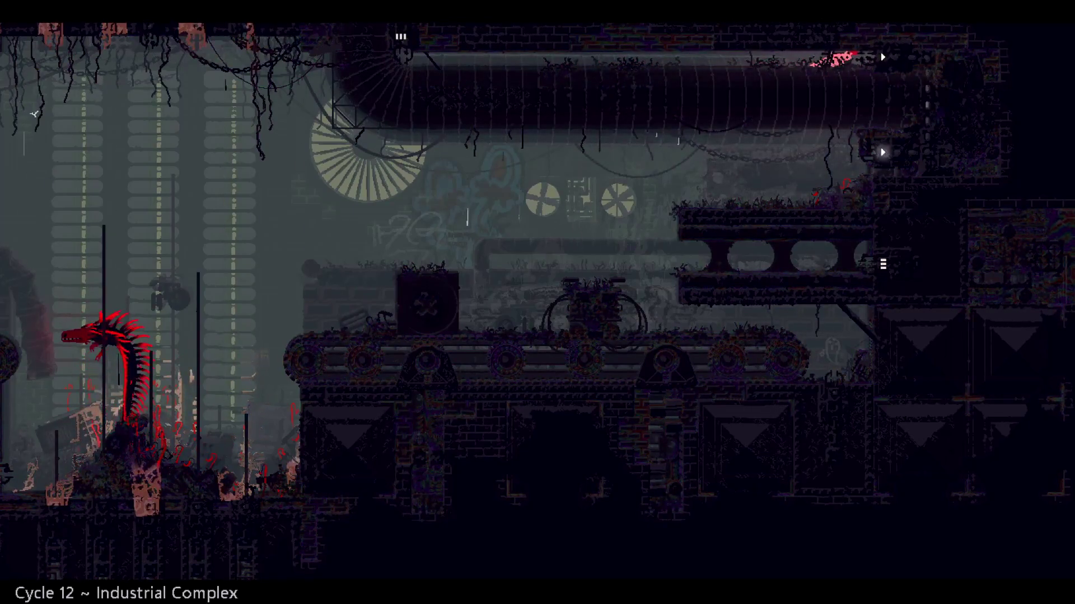
pyautogui.press('Left')
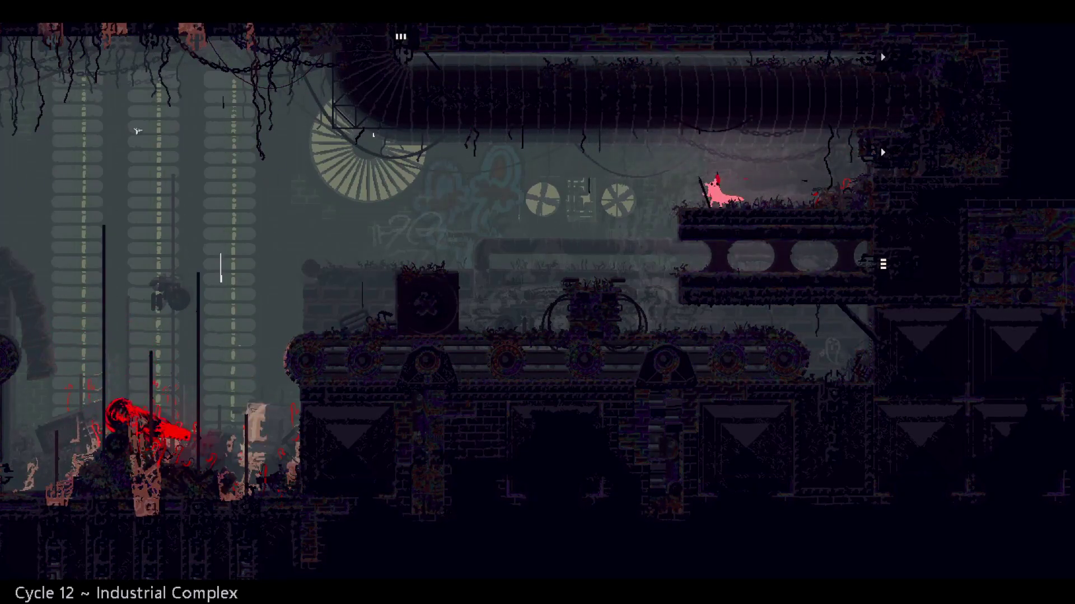
pyautogui.press('Left')
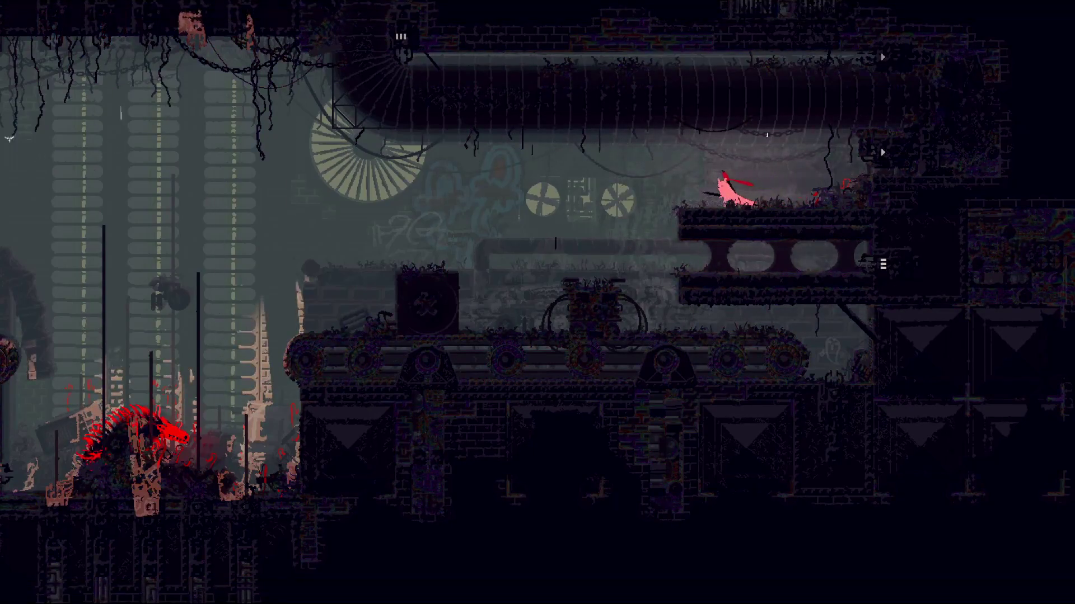
# - Drop onto the conveyor, wade through the debris, and continue left until caught
pyautogui.press('Left')
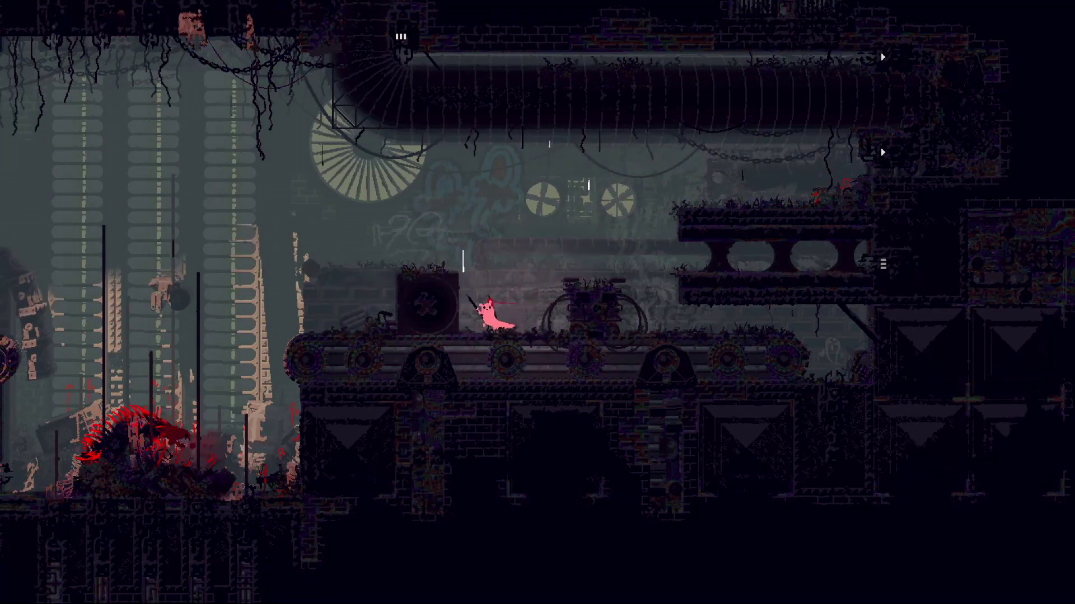
pyautogui.press('Left')
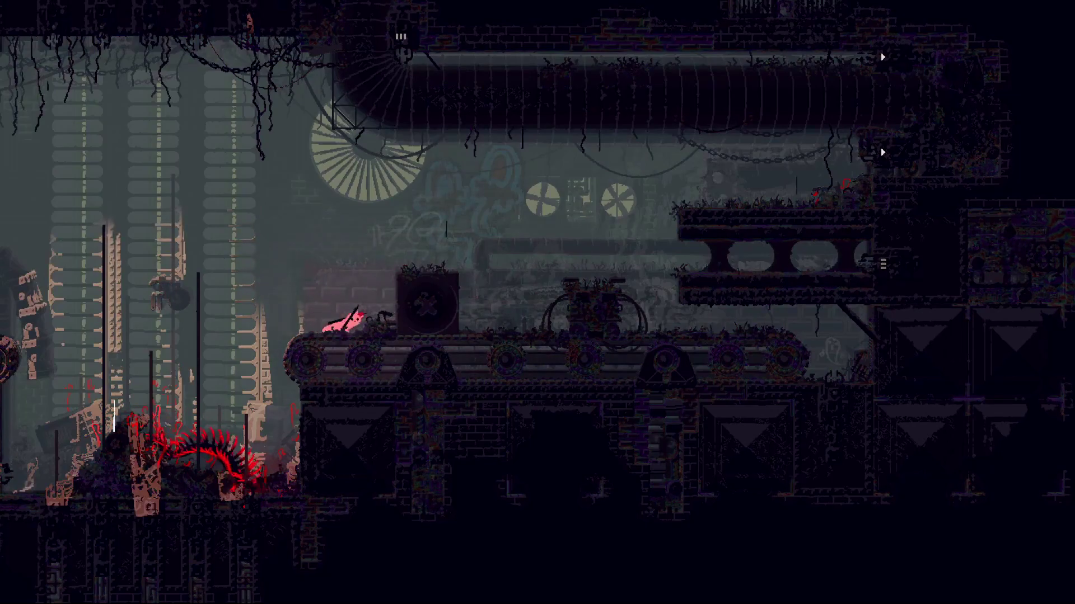
pyautogui.press('Left')
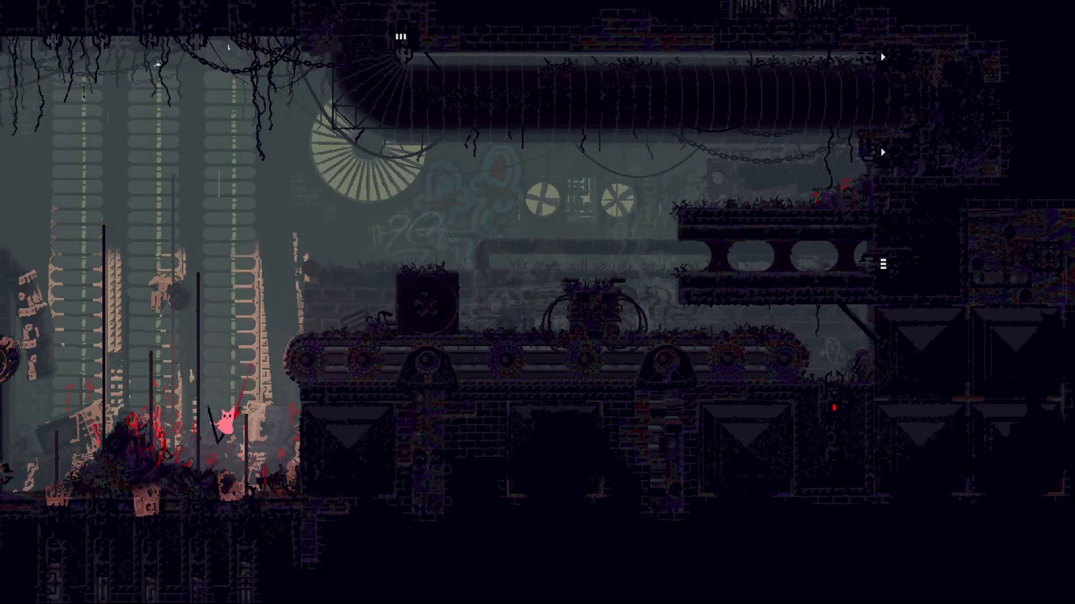
pyautogui.press('Left')
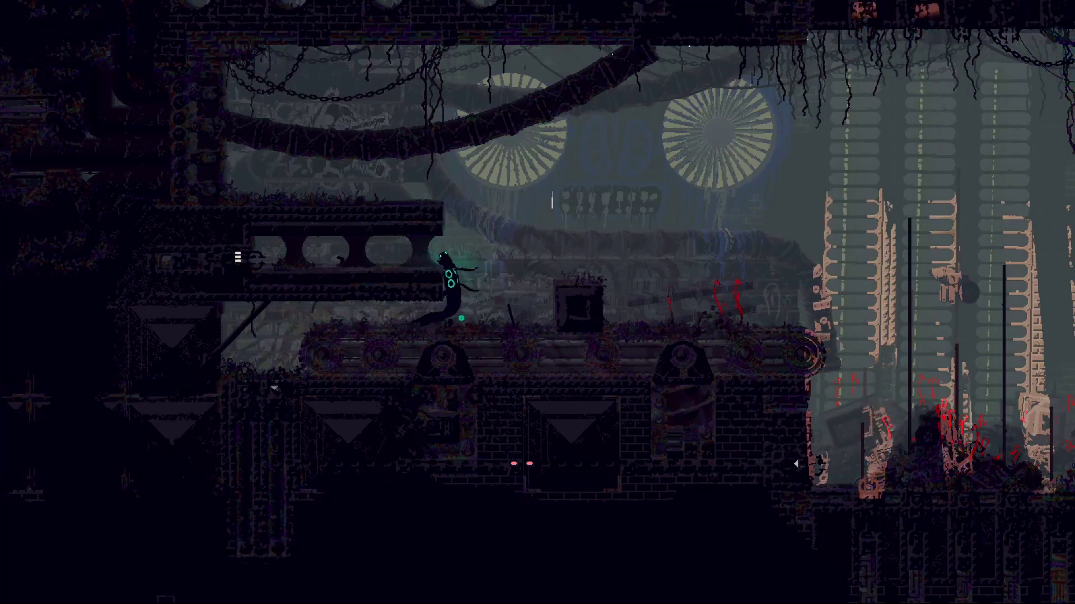
pyautogui.press('Up')
pyautogui.press('Right')
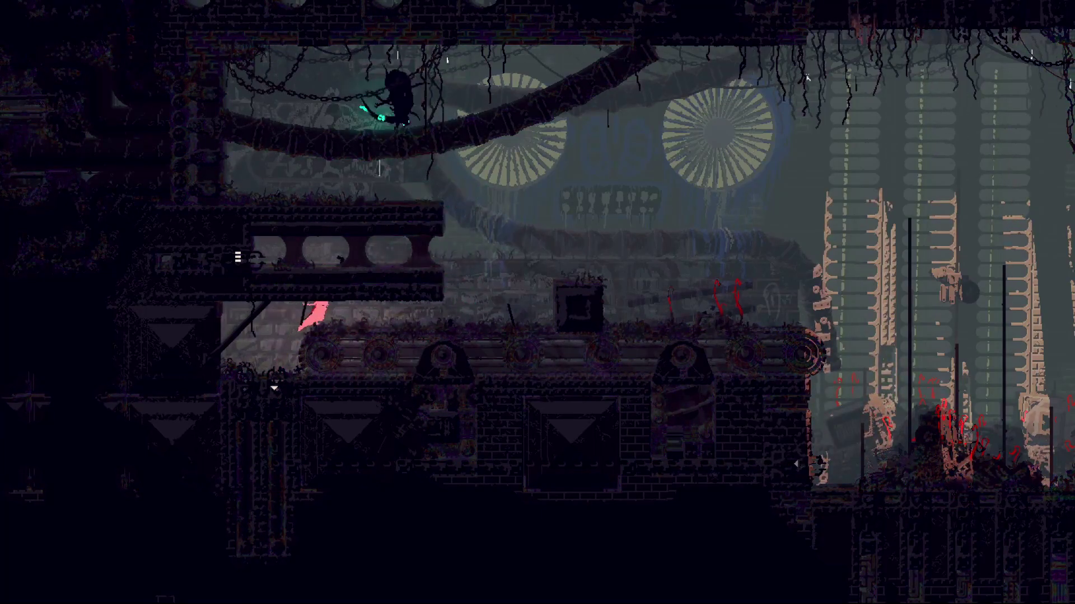
pyautogui.press('Left')
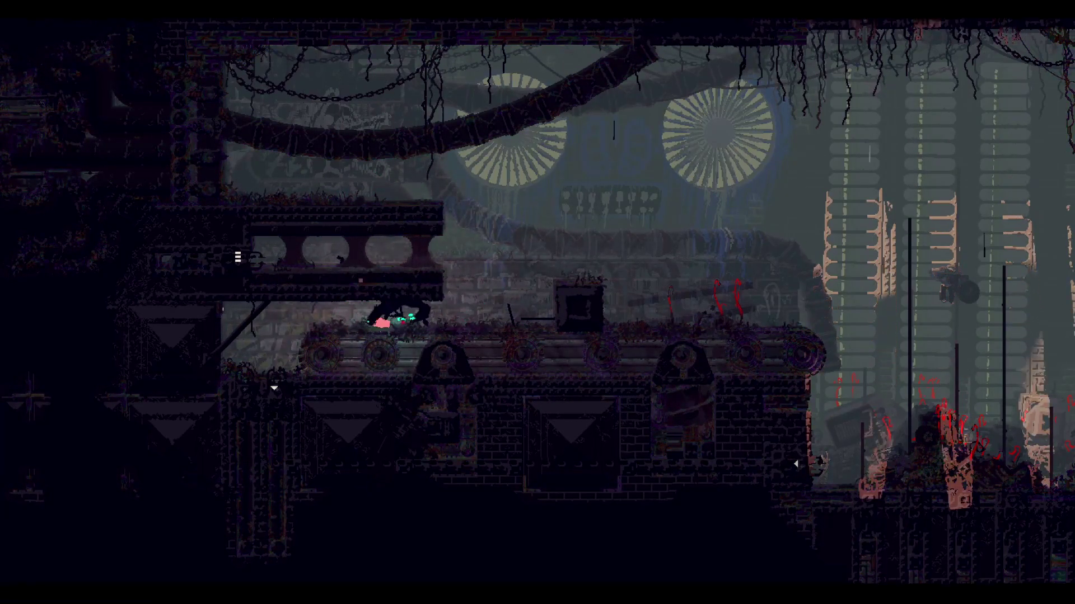
pyautogui.press('space')
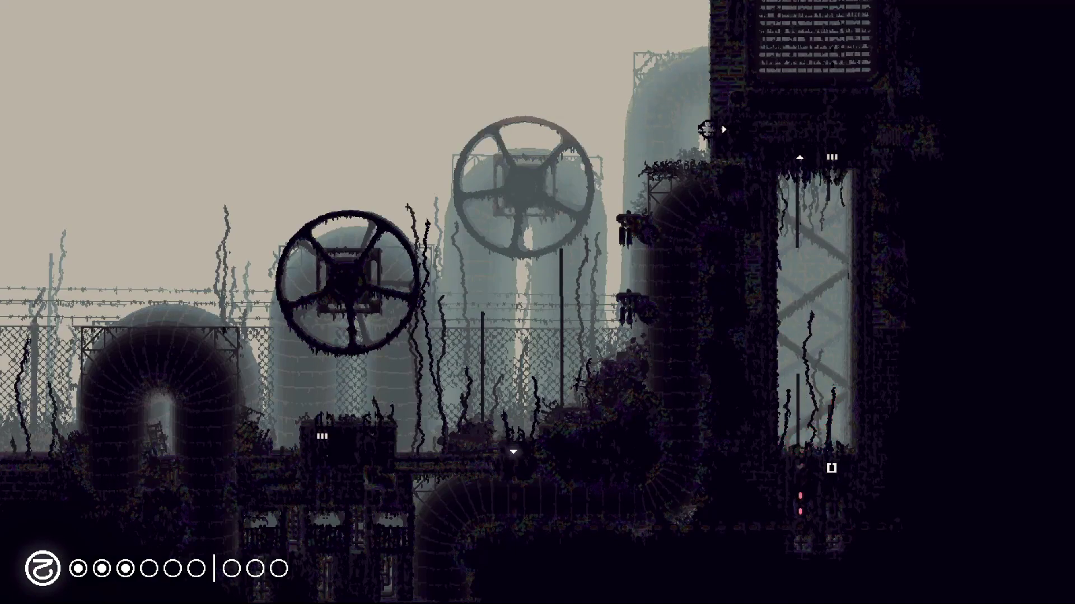
# - Climb out of the pipe and enter the conveyor room along the top pipe
pyautogui.press('Up')
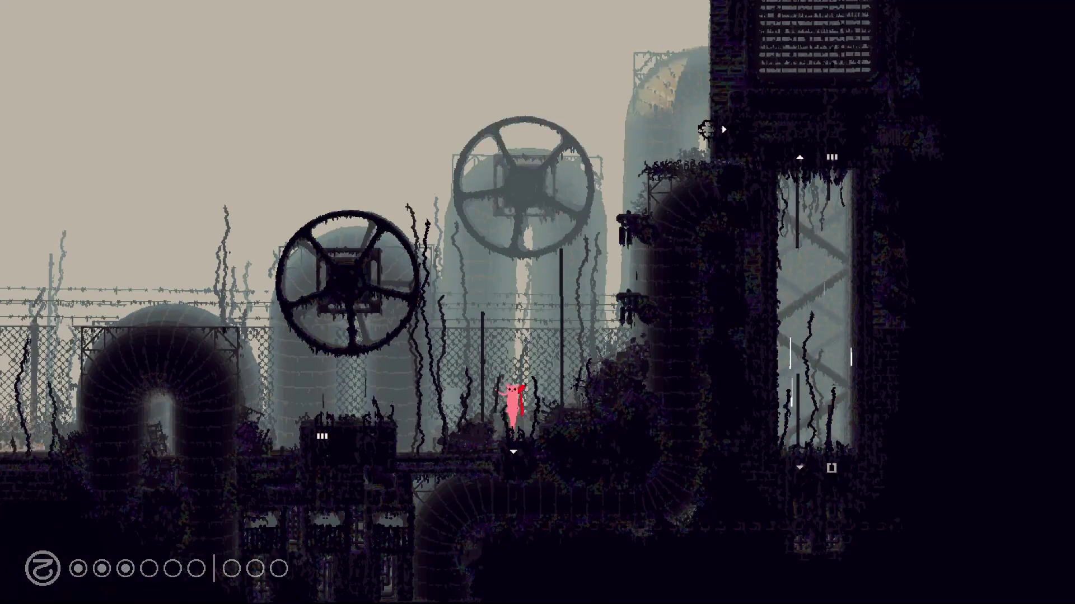
pyautogui.press('Left')
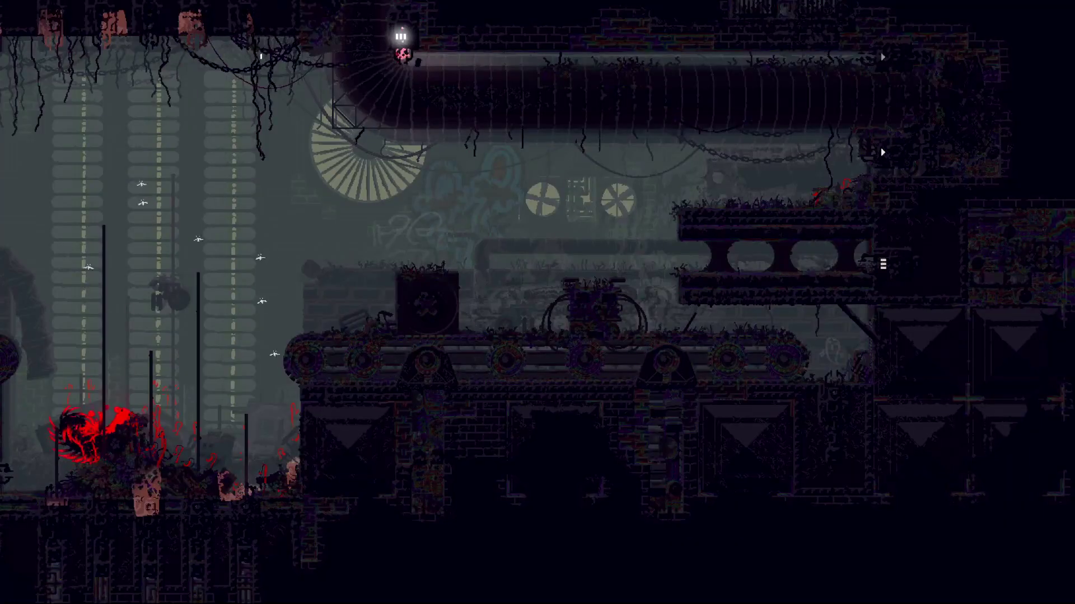
pyautogui.press('Right')
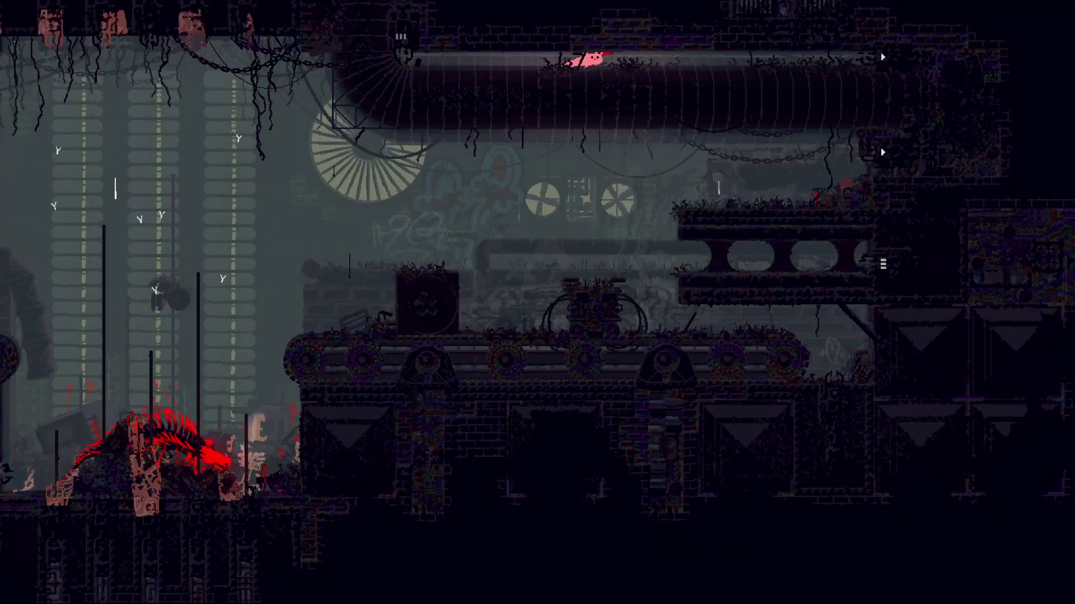
pyautogui.press('Left')
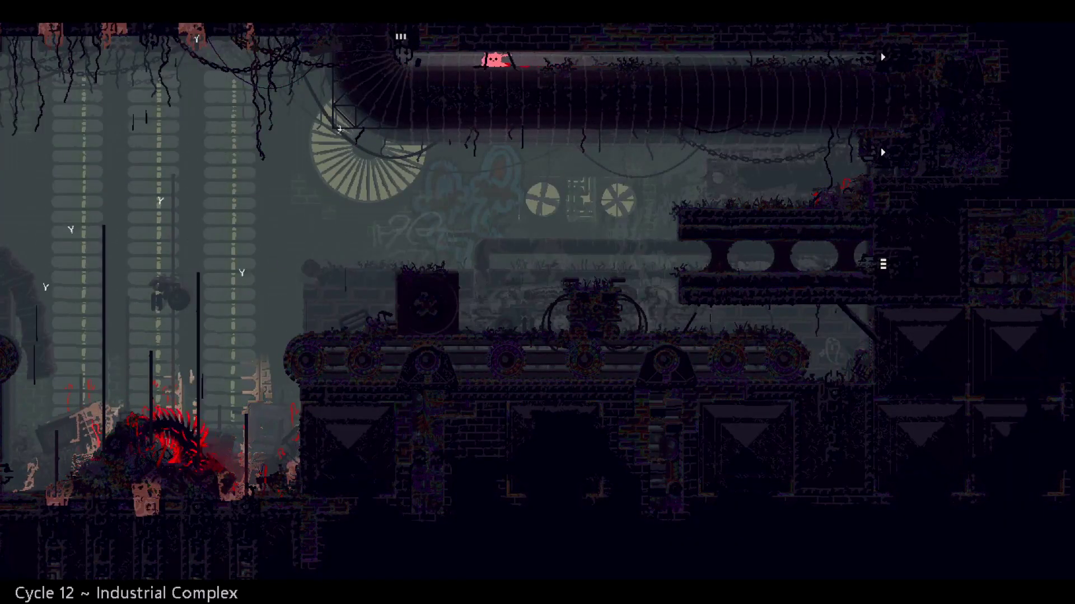
pyautogui.press('Left')
# - Pace back and forth along the top pipe, staying ahead of the lizard
pyautogui.press('Right')
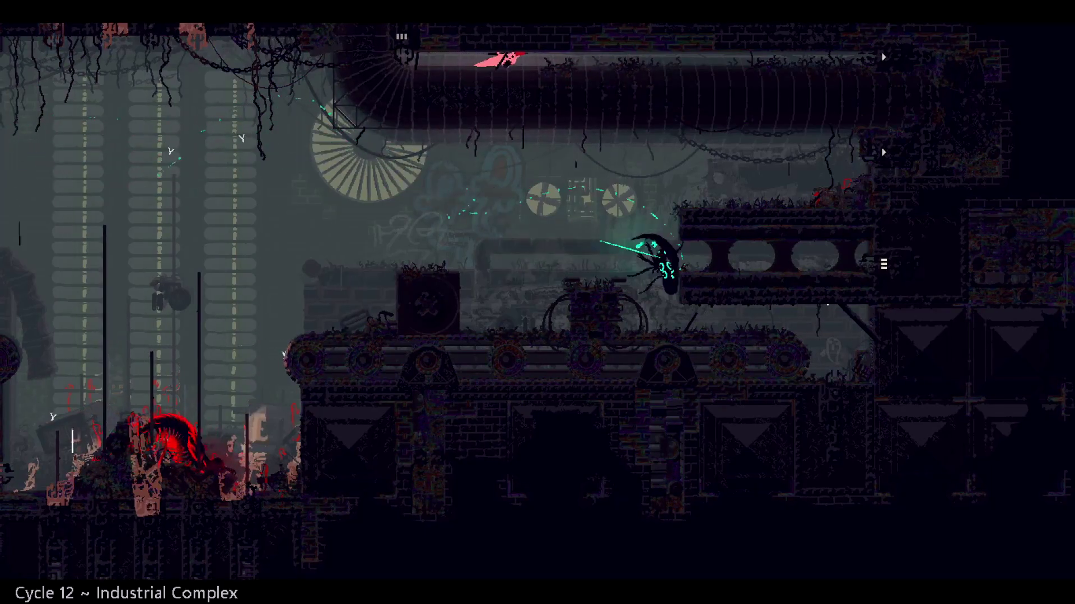
pyautogui.press('Right')
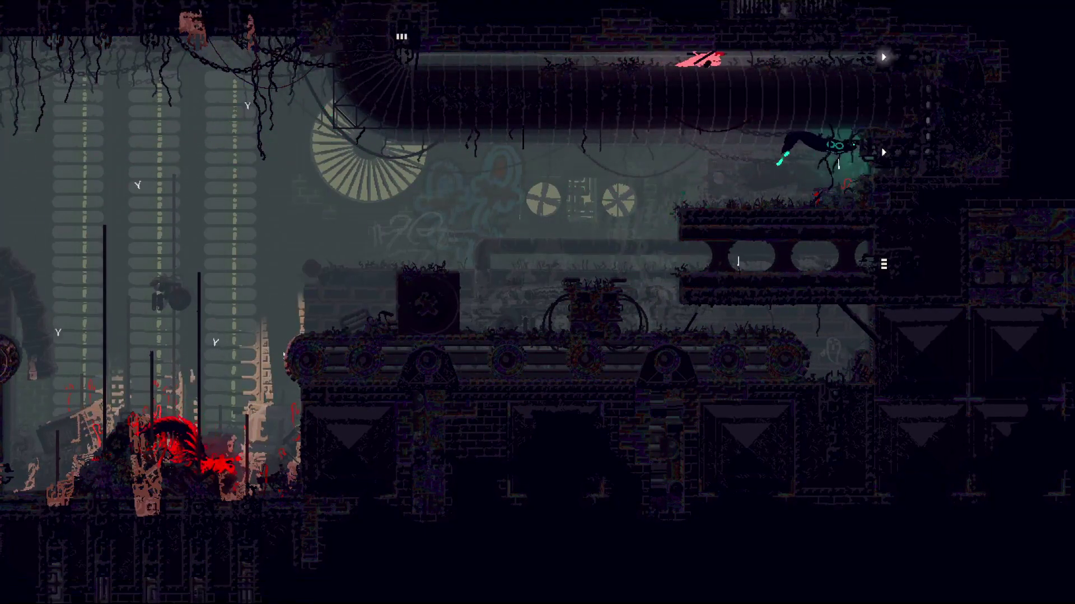
pyautogui.press('Left')
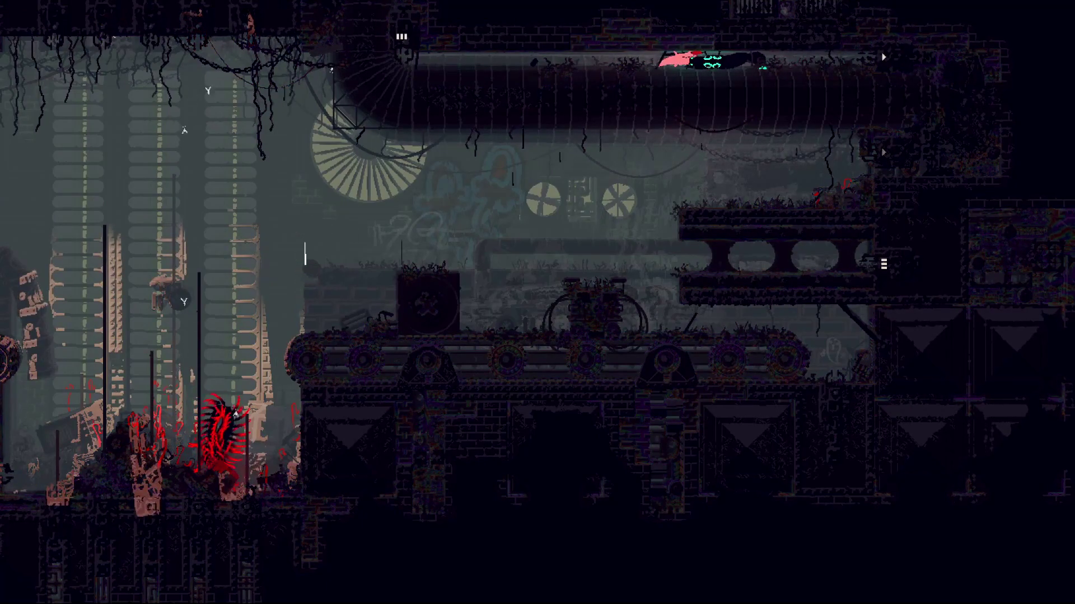
pyautogui.press('Left')
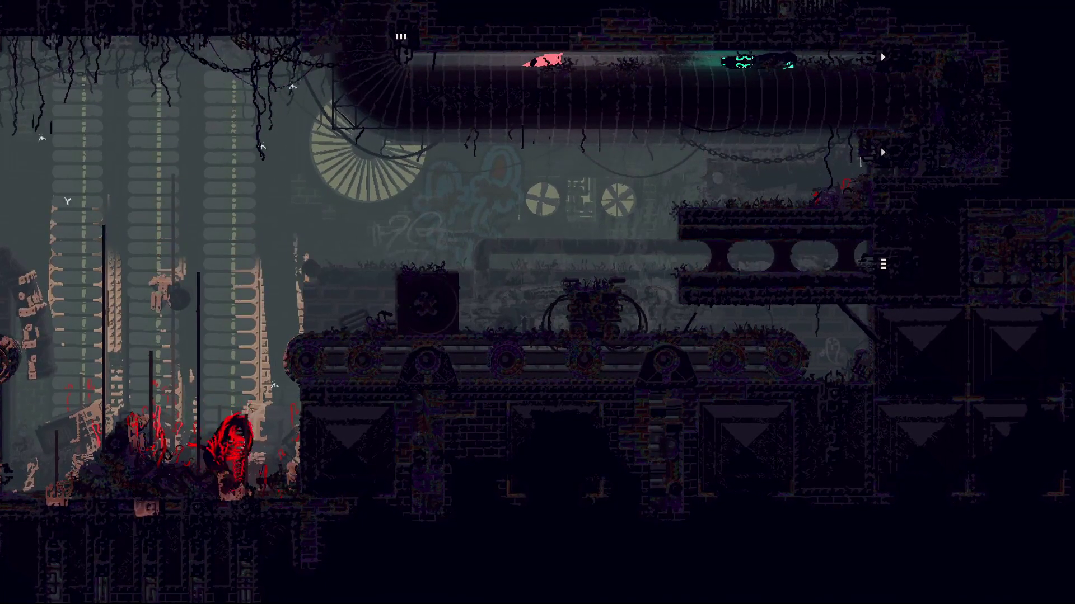
pyautogui.press('Left')
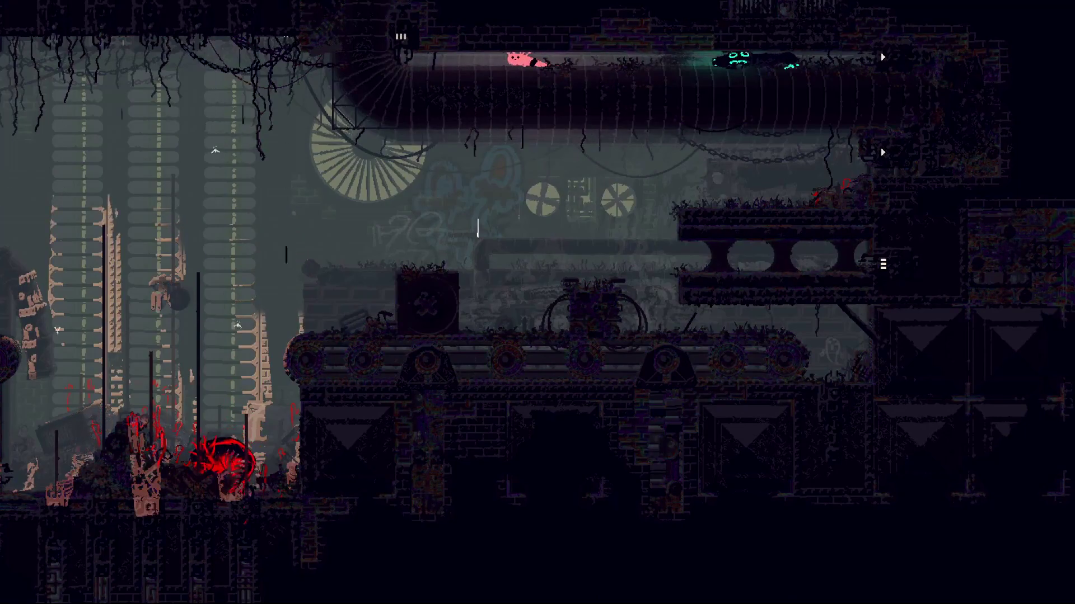
pyautogui.press('Right')
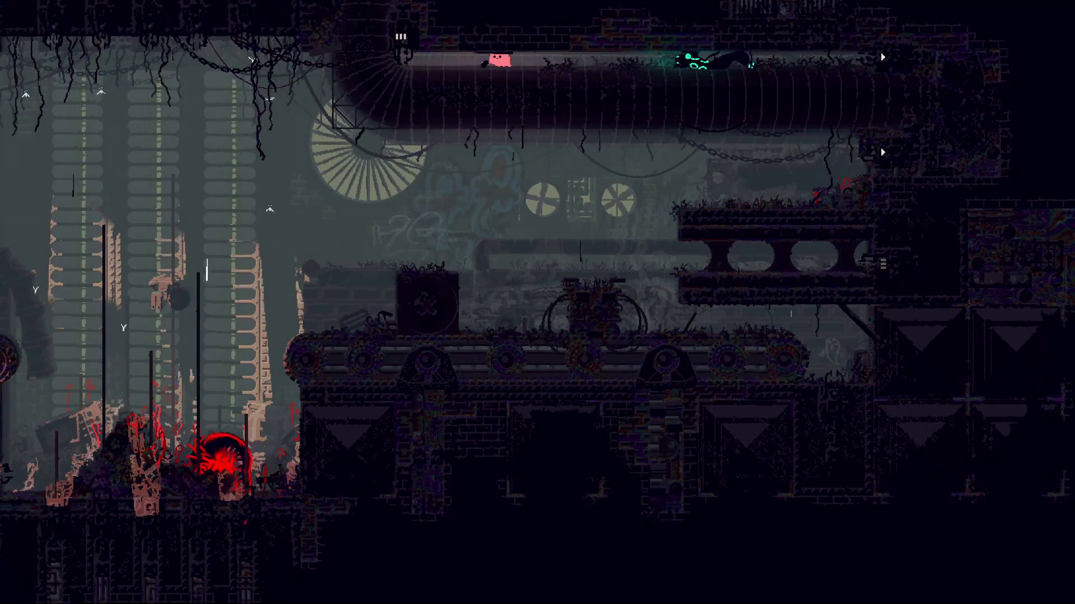
pyautogui.press('Left')
pyautogui.press('Left')
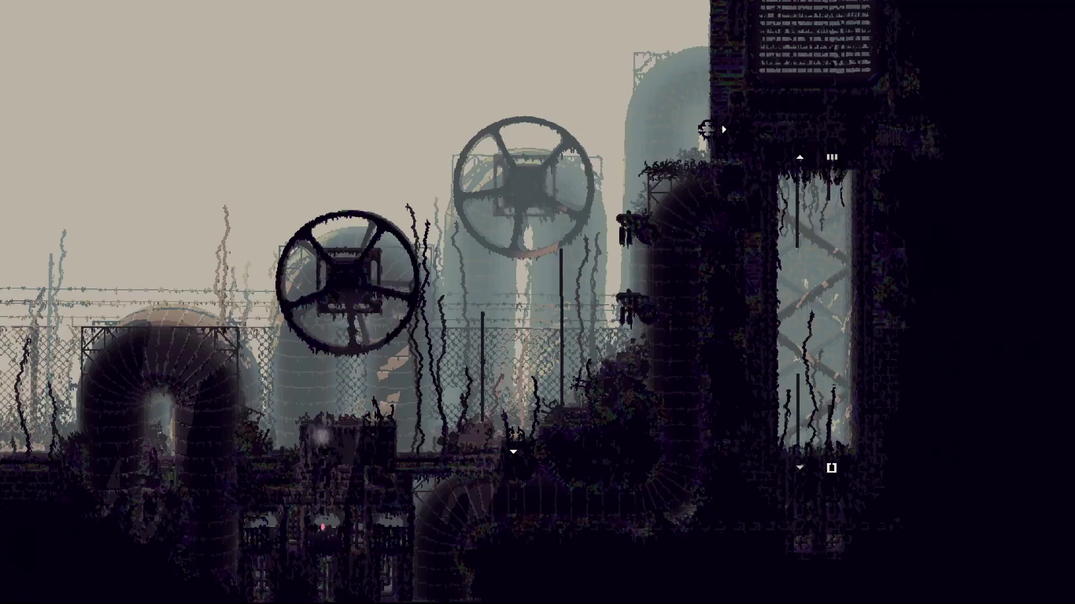
# - Retreat to the outdoor ledge, then crawl back along the top pipe into its end opening
pyautogui.press('Right')
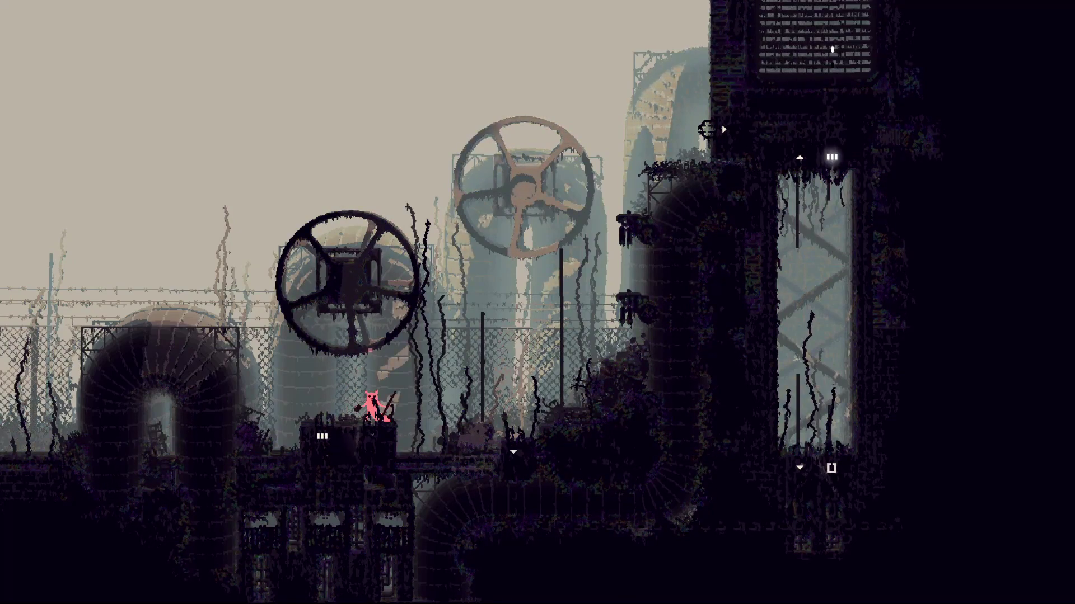
pyautogui.press('Left')
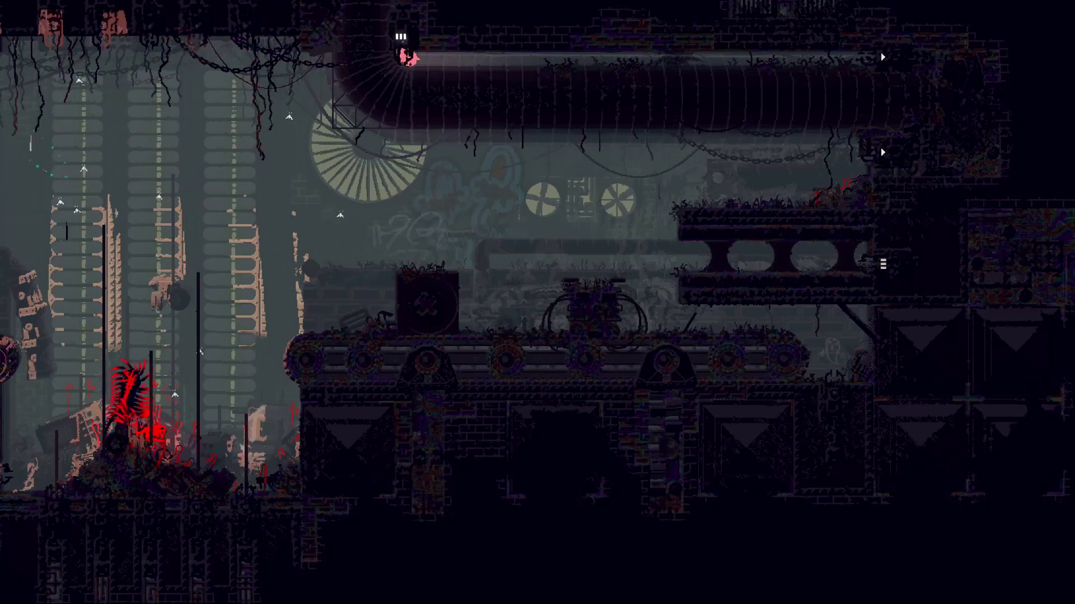
pyautogui.press('Right')
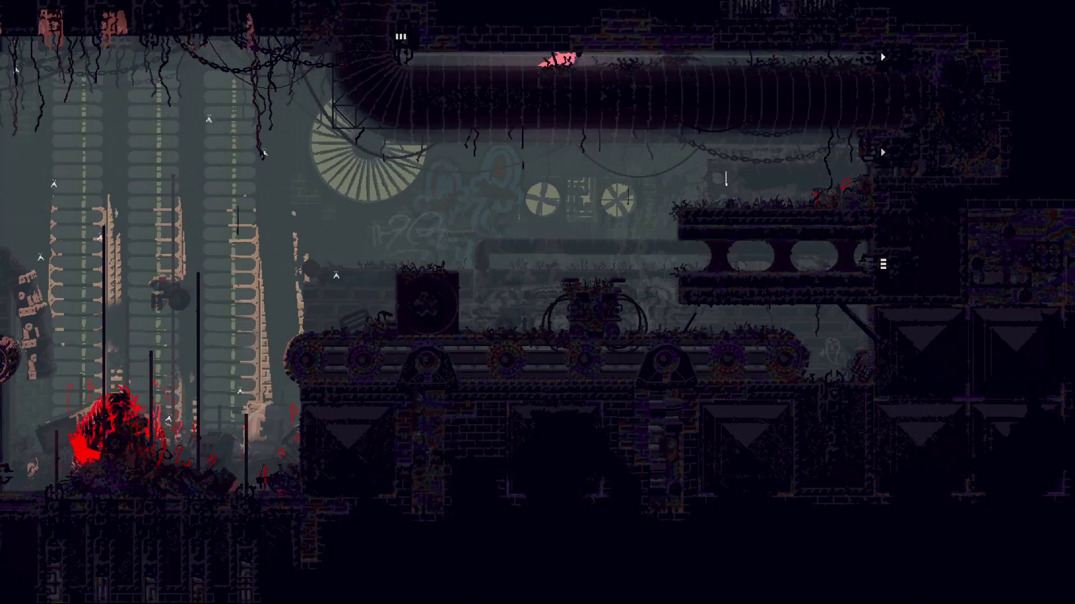
pyautogui.press('Right')
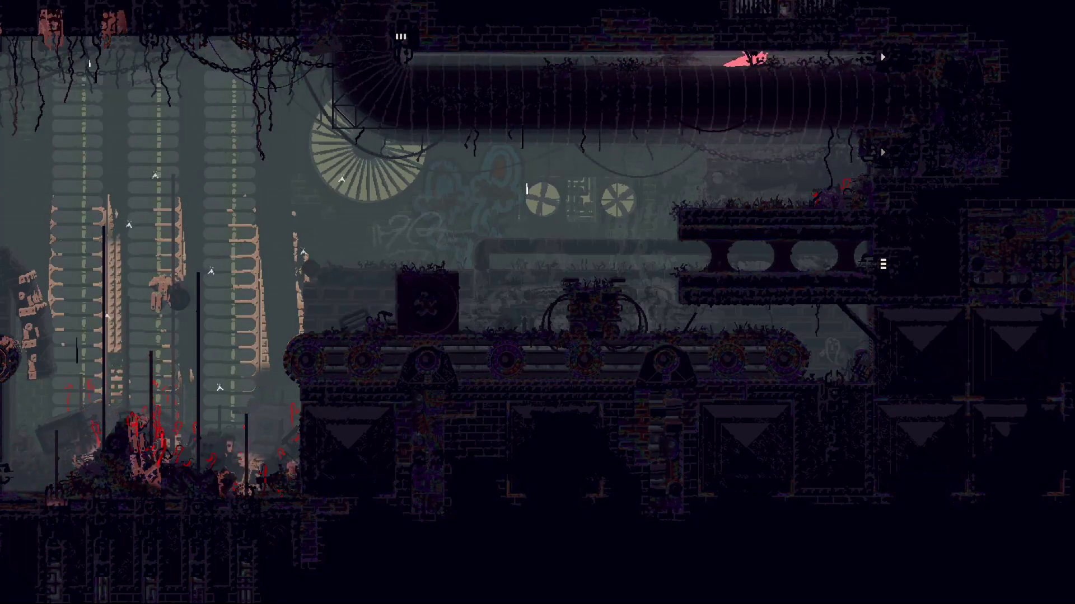
pyautogui.press('Right')
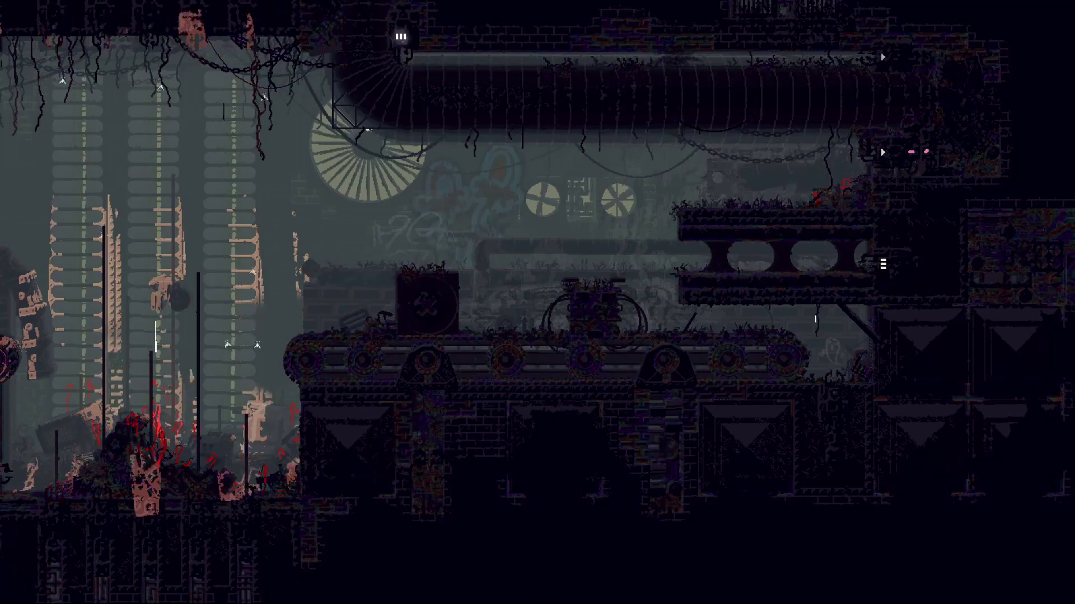
# - Leap down to the conveyor, cross to its right end, and crouch toward the red lizard
pyautogui.press('Left')
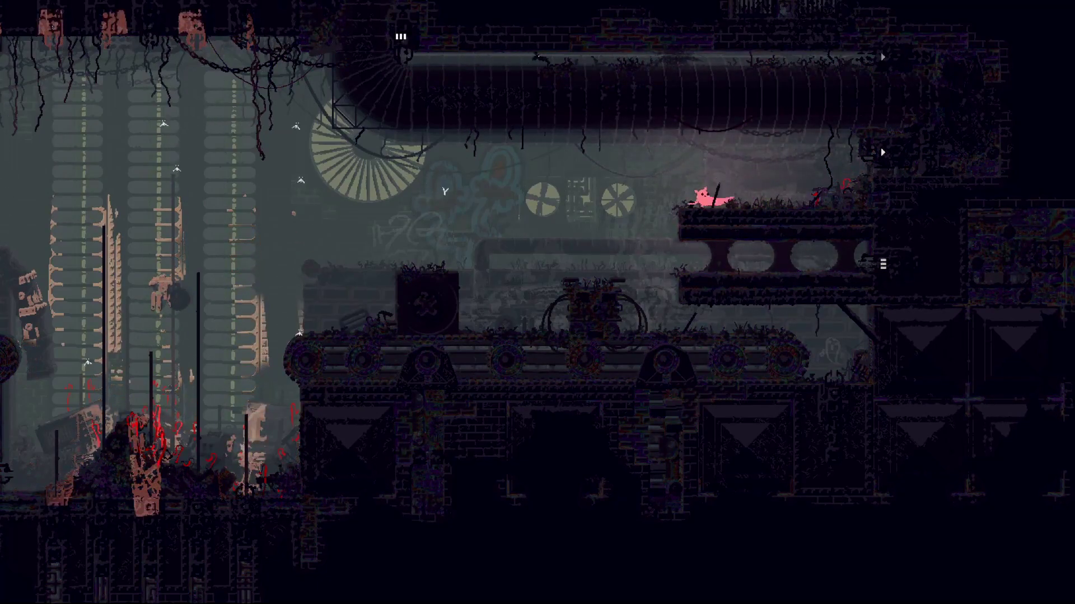
pyautogui.press('Left')
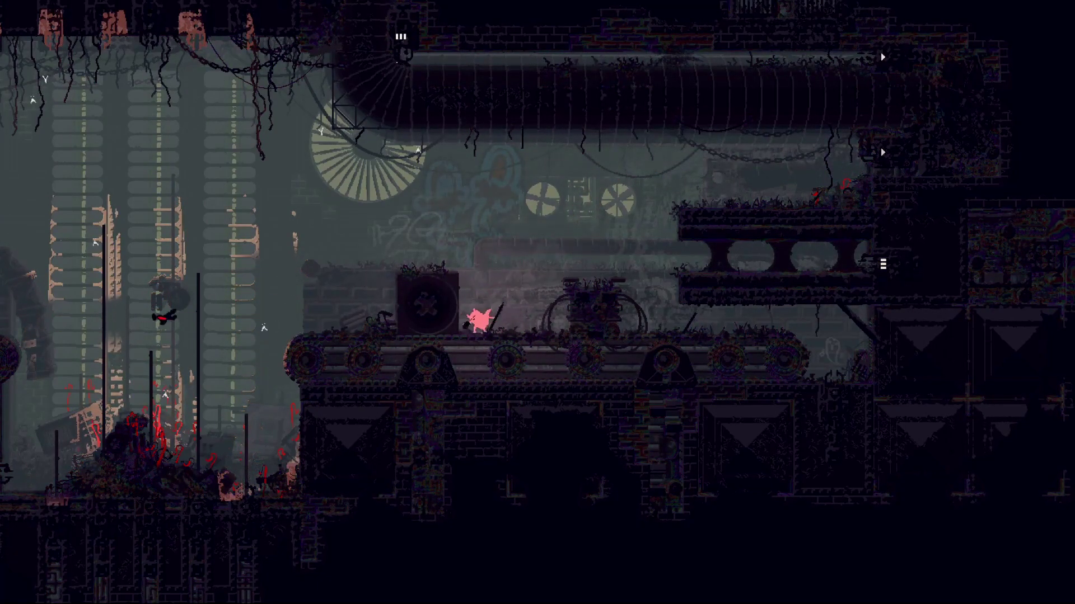
pyautogui.press('Left')
pyautogui.press('Right')
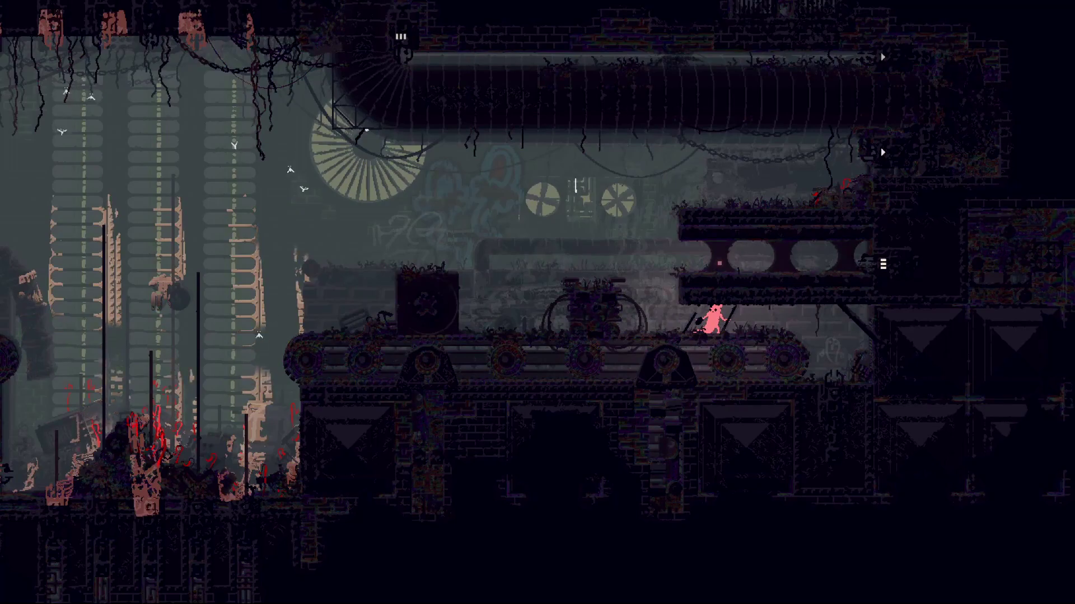
pyautogui.press('Left')
pyautogui.press('Right')
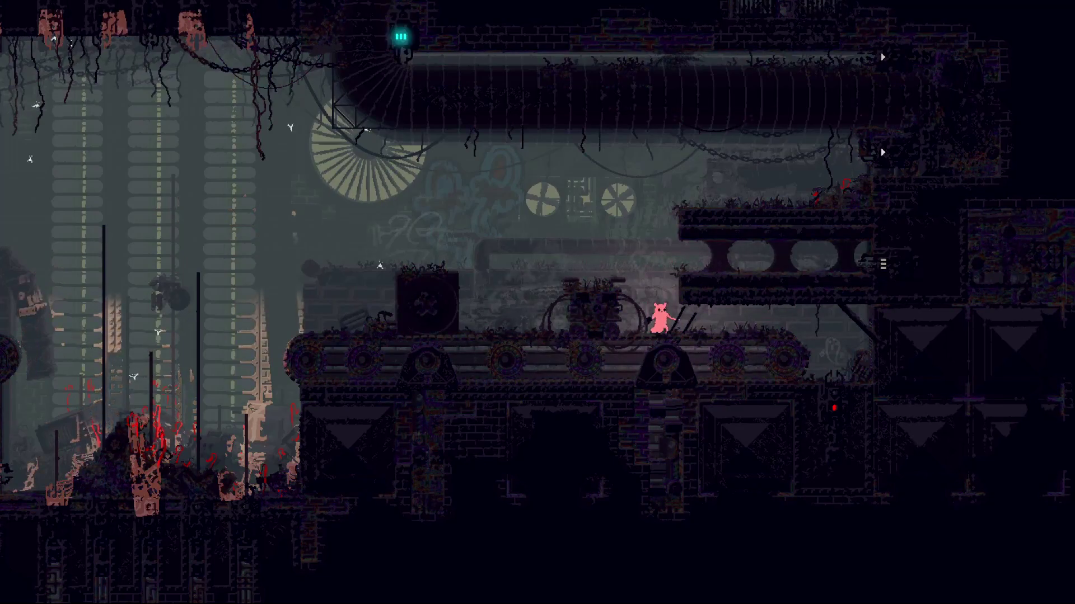
pyautogui.press('Down')
pyautogui.press('Right')
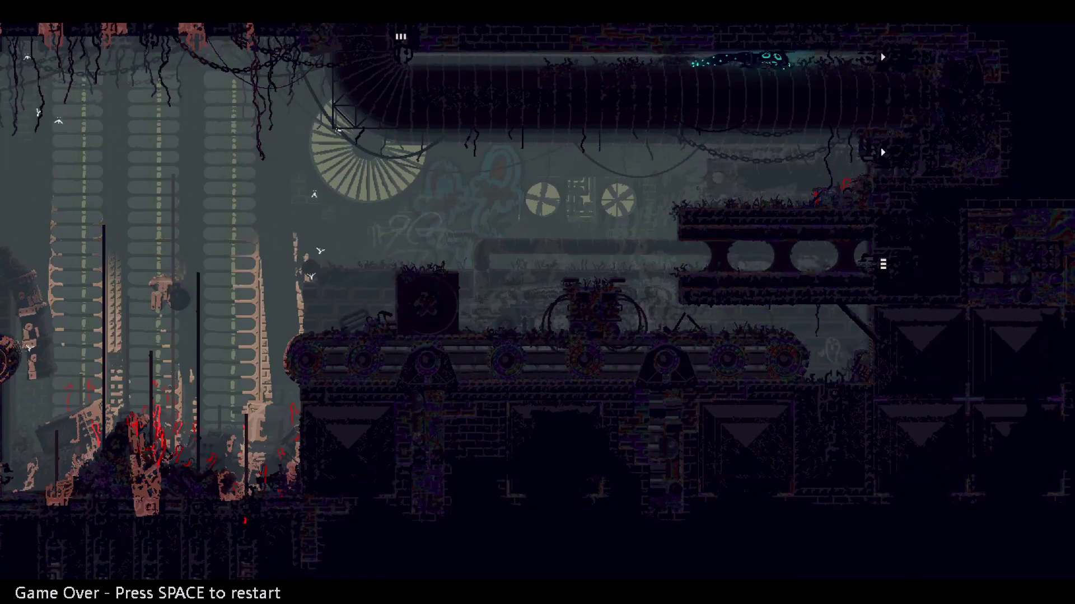
# - Respawn past the death screen and crawl right along the top pipe
pyautogui.press('space')
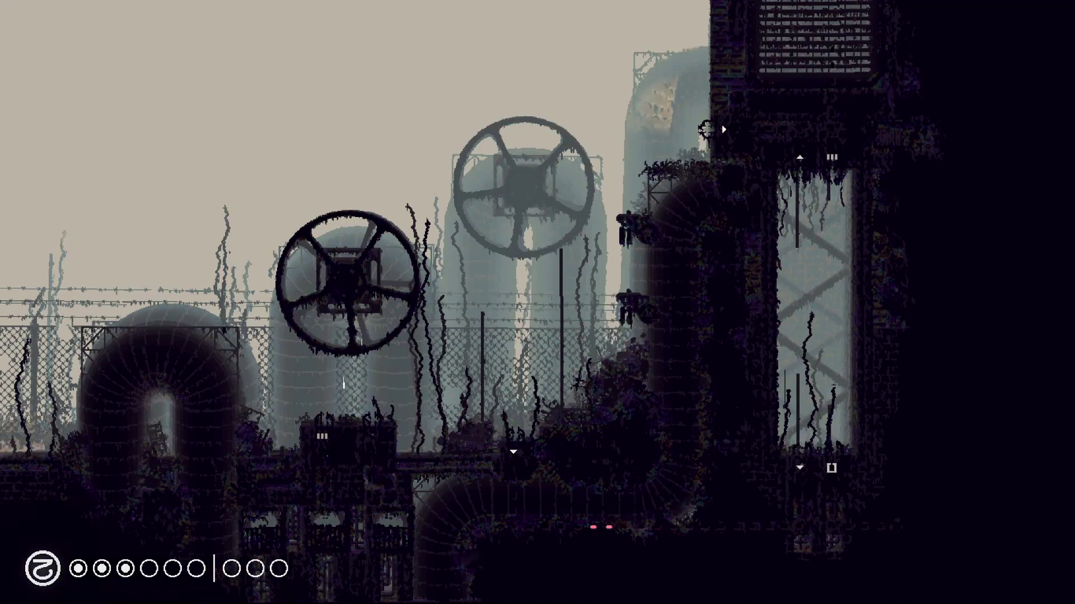
pyautogui.press('Left')
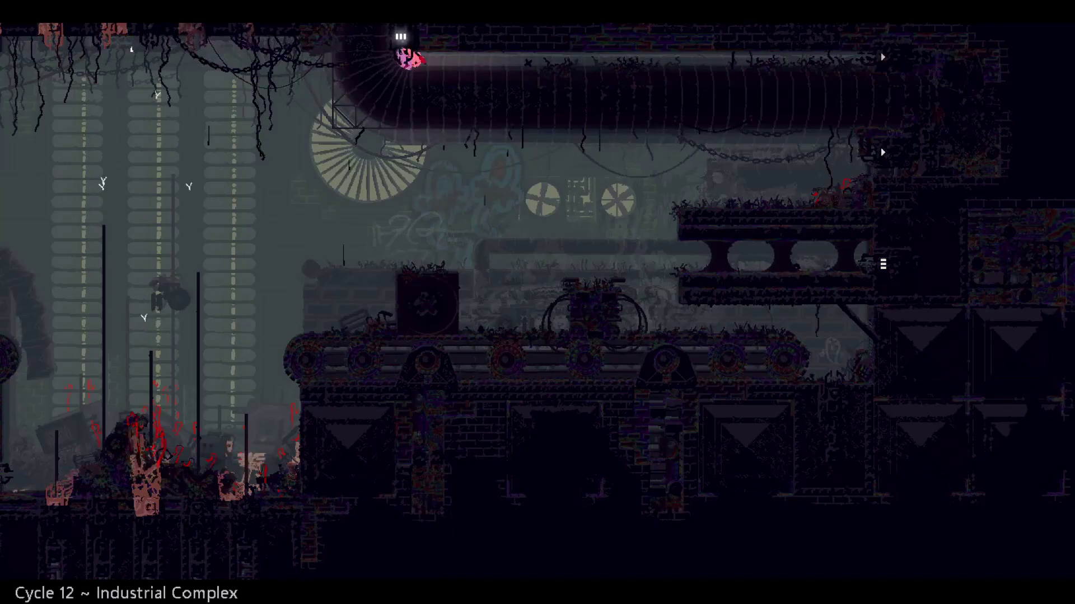
pyautogui.press('Right')
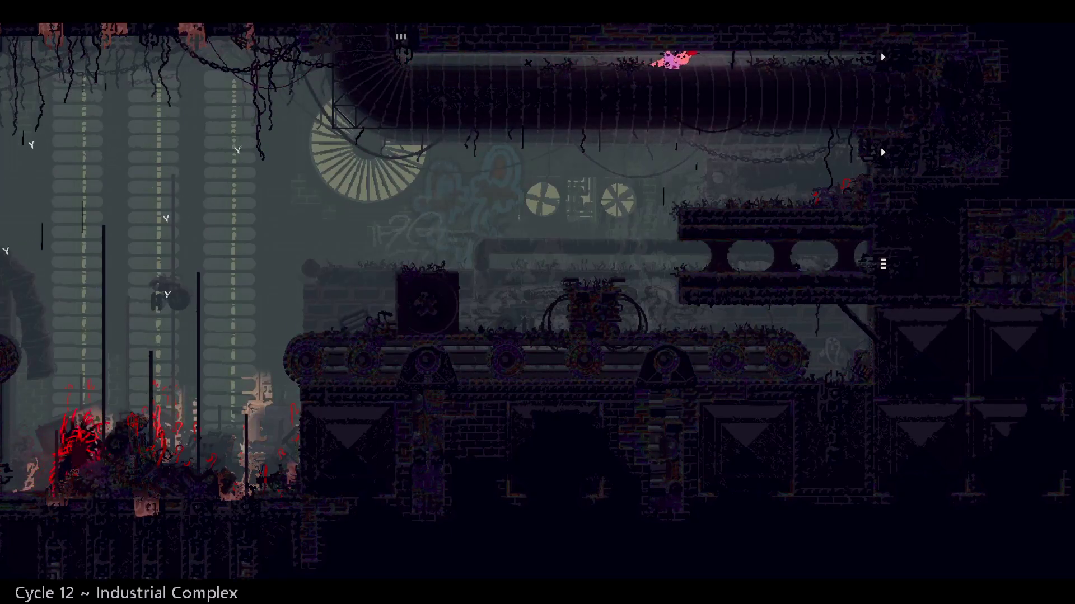
pyautogui.press('Right')
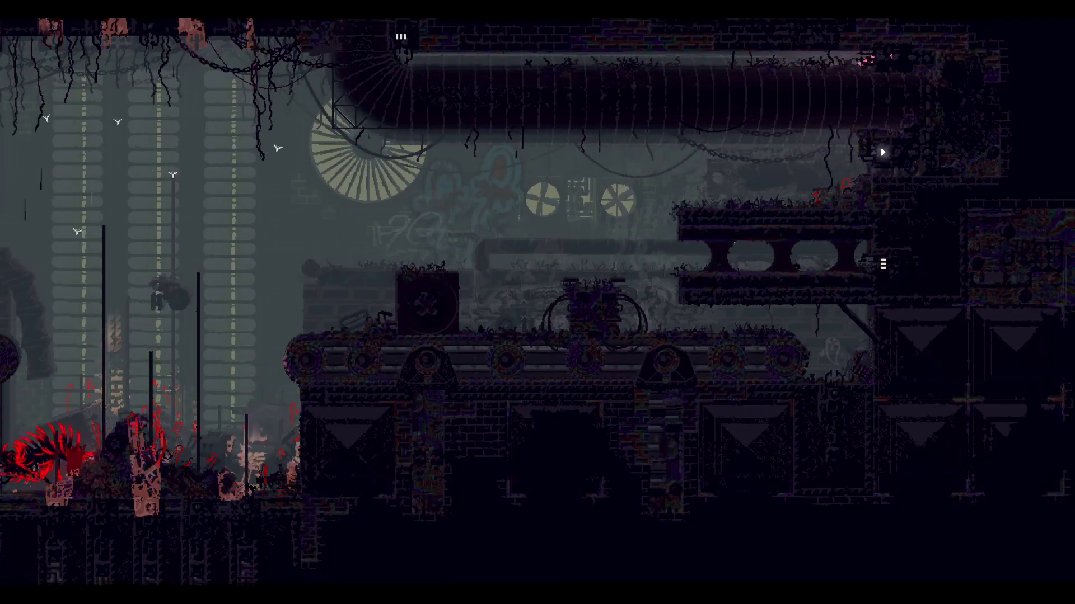
# - Drop onto the conveyor, crawl right, and climb the pole past its end
pyautogui.press('Left')
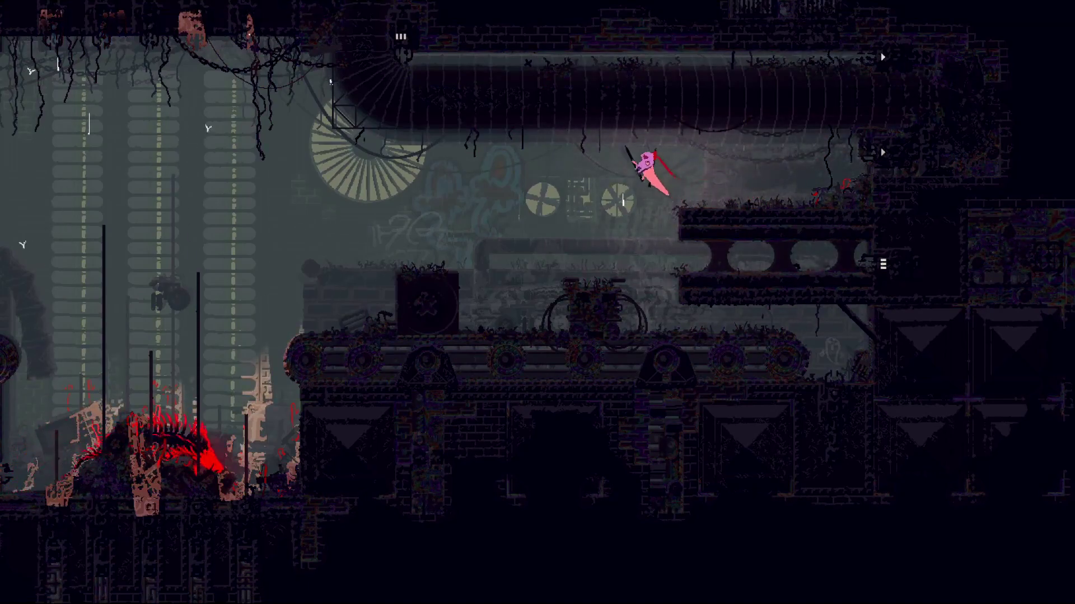
pyautogui.press('Right')
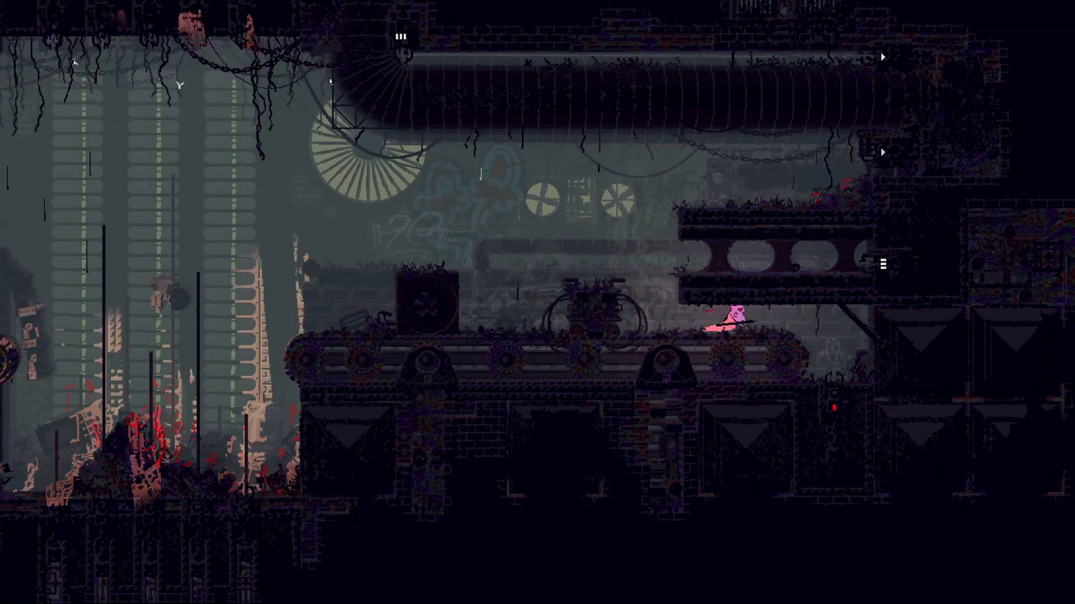
pyautogui.press('Right')
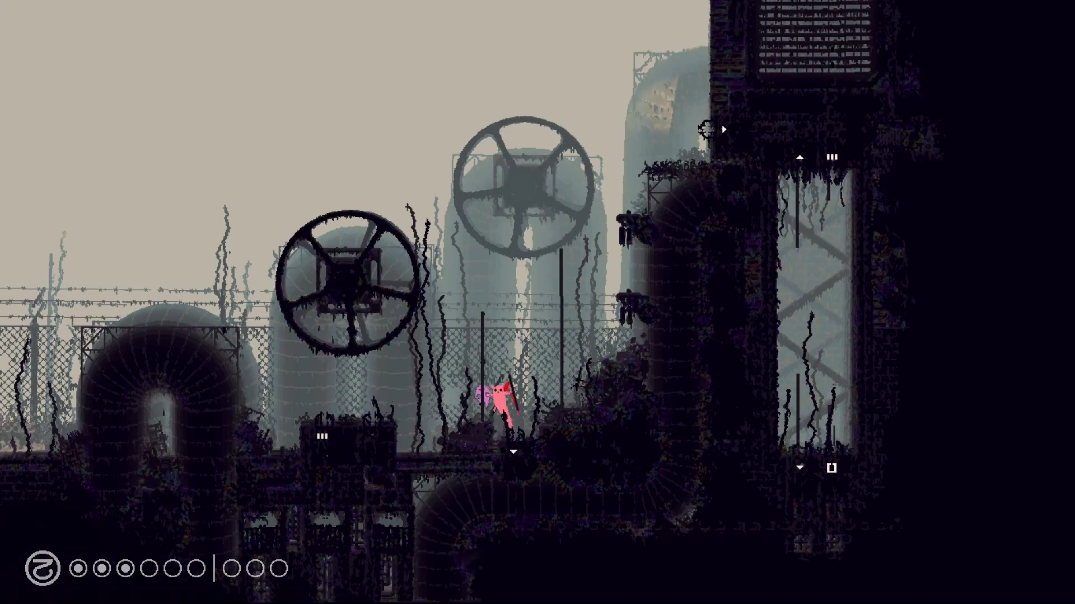
# - Crawl the top pipe, take the shortcut to the right ledge, and drop onto the machine
pyautogui.press('Left')
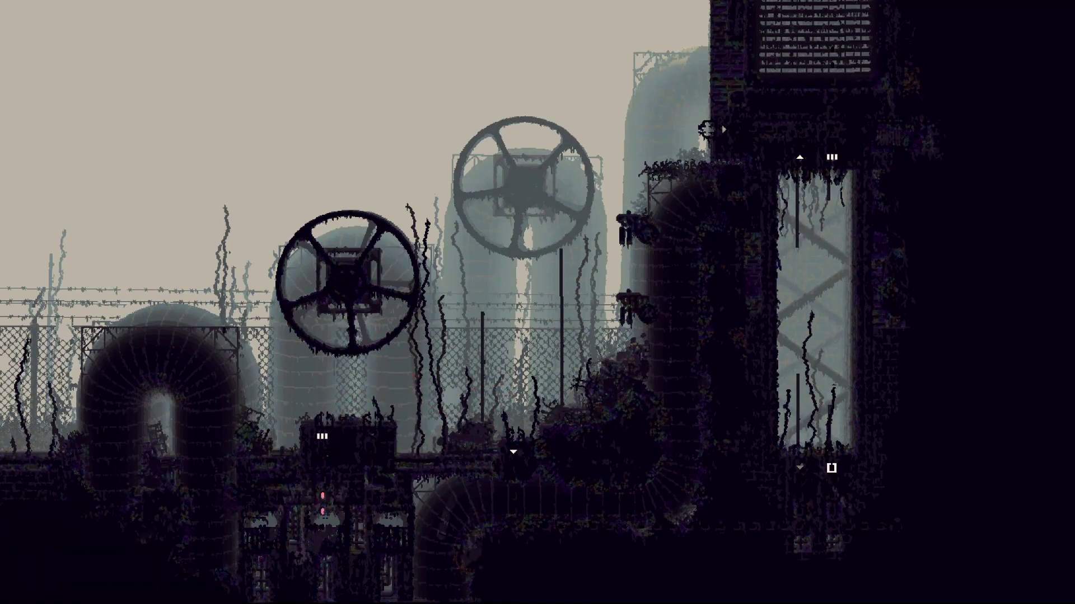
pyautogui.press('Right')
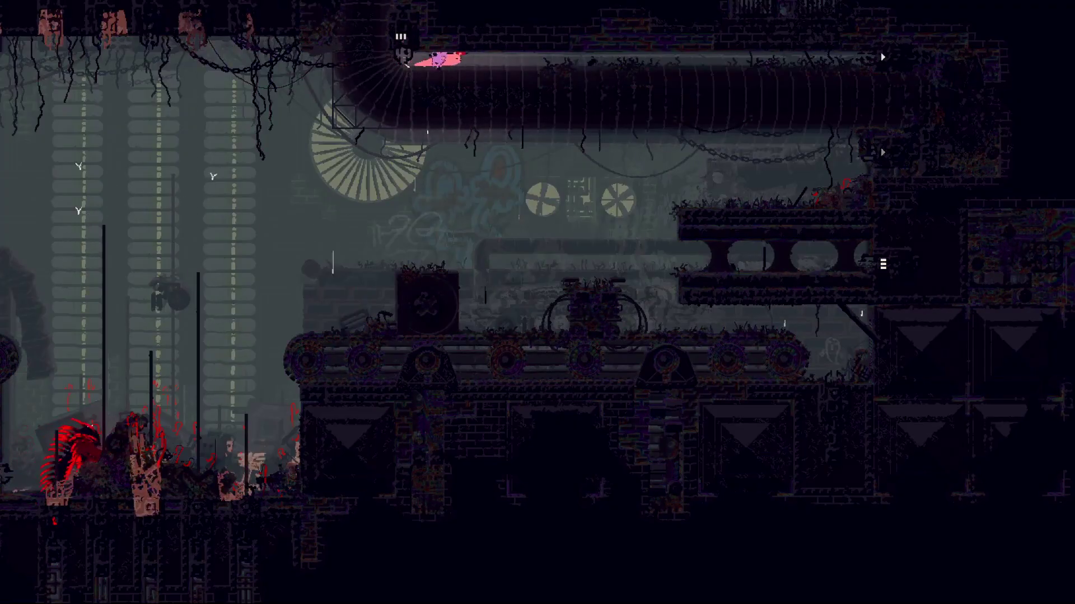
pyautogui.press('Right')
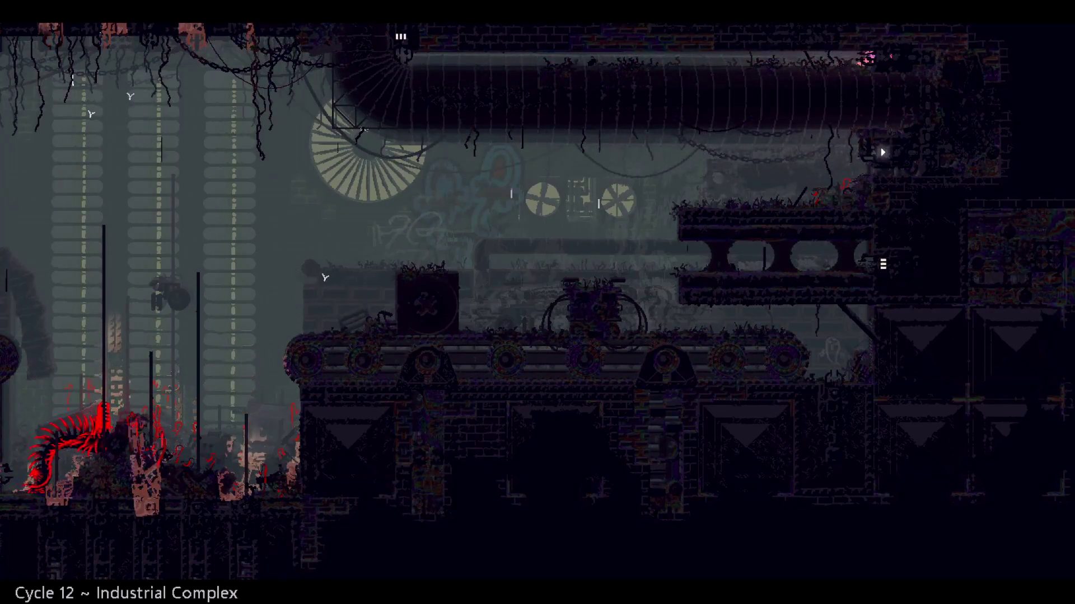
pyautogui.press('Right')
pyautogui.press('Left')
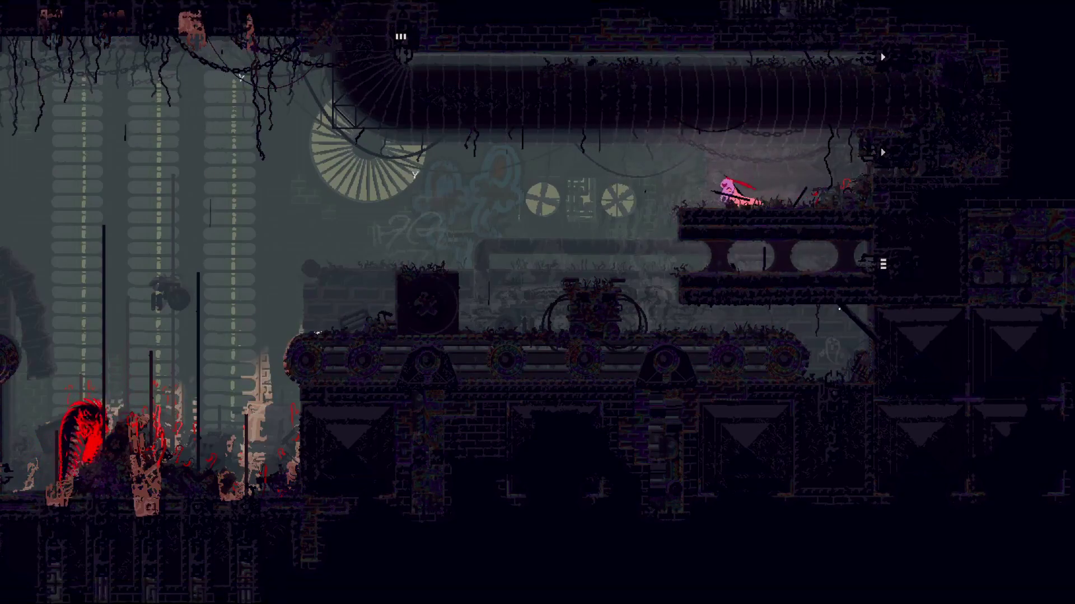
pyautogui.press('Left')
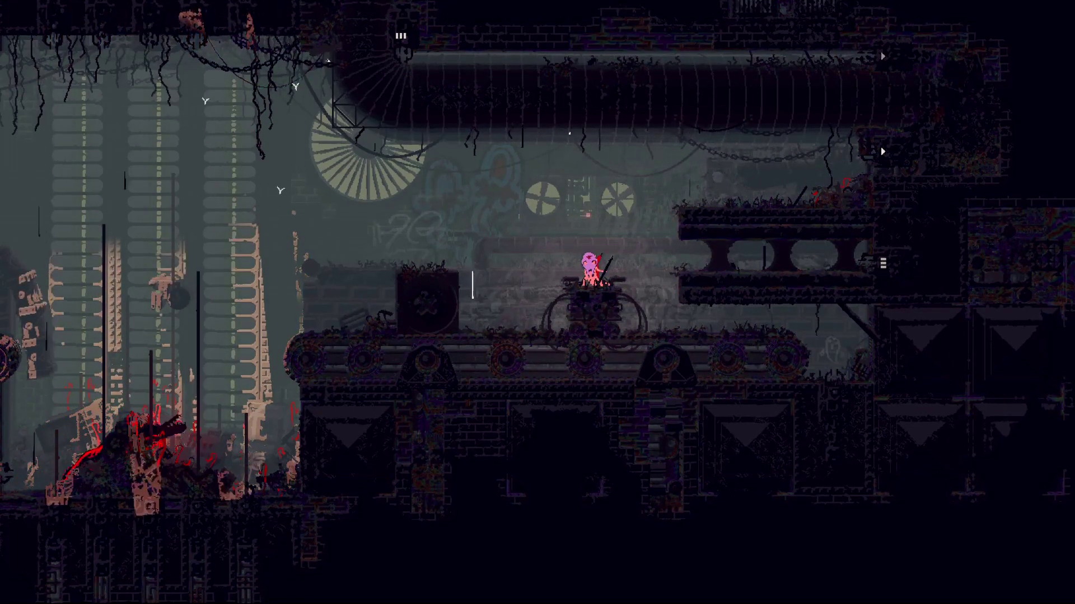
# - Duck into the ledge tunnel and back, shuffle on the ledge, then drop to the machine
pyautogui.press('Right')
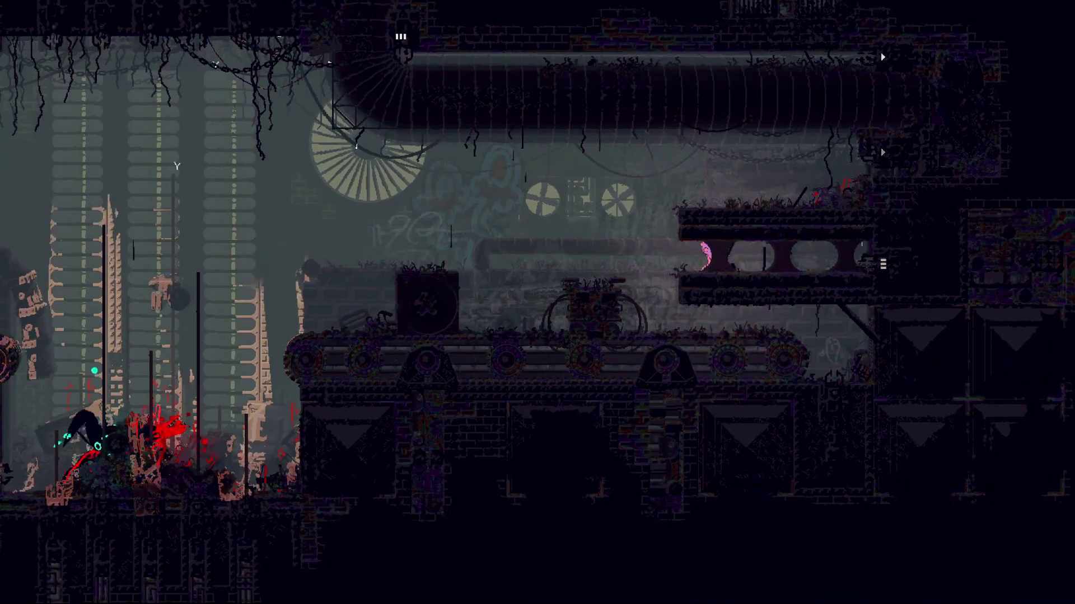
pyautogui.press('Left')
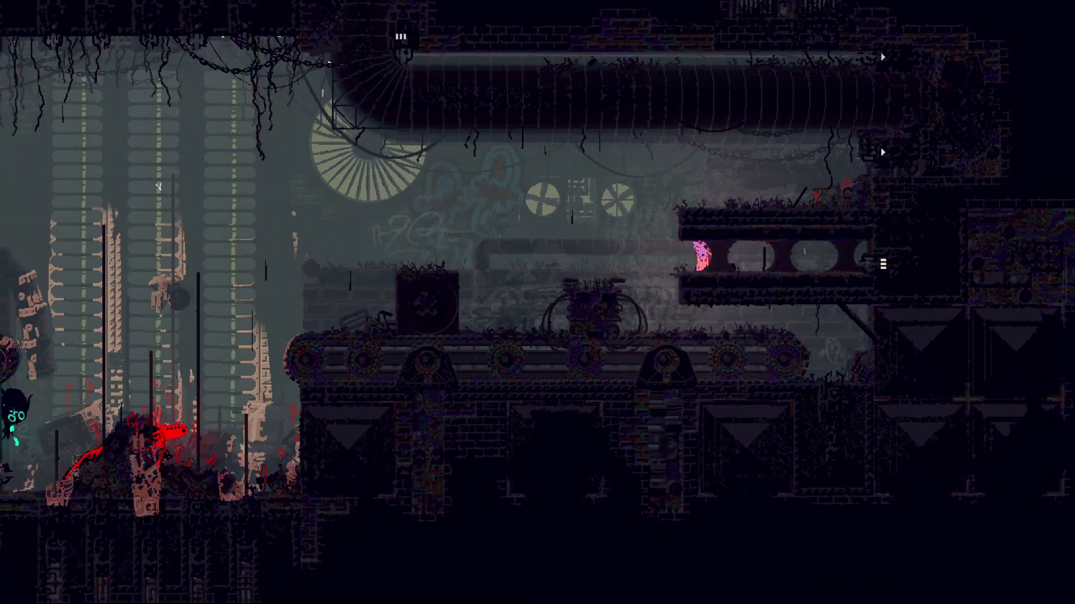
pyautogui.press('Right')
pyautogui.press('Left')
pyautogui.press('Right')
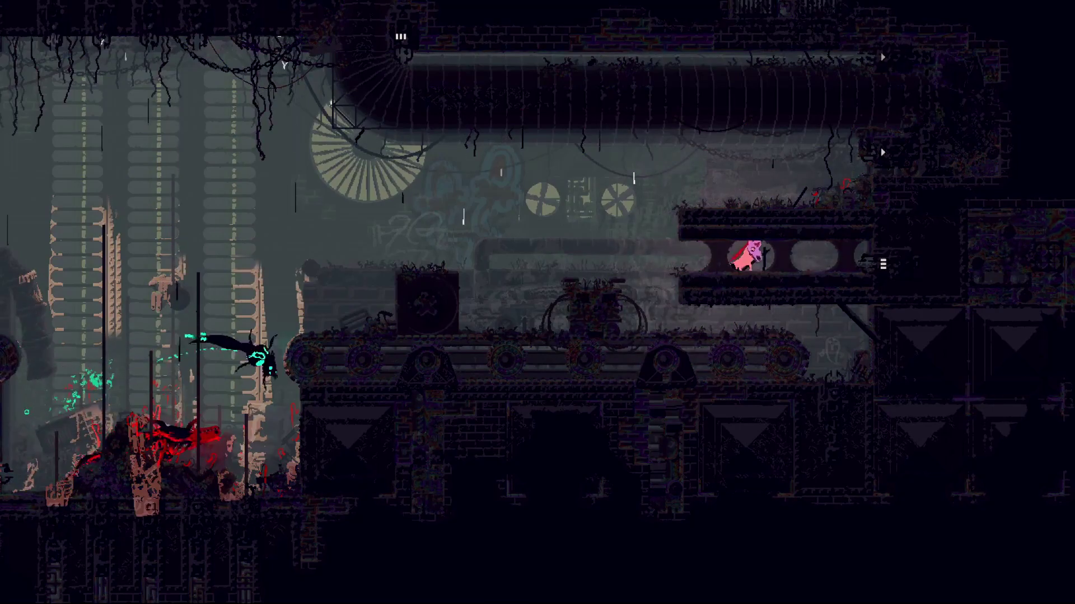
pyautogui.press('Up')
pyautogui.press('Left')
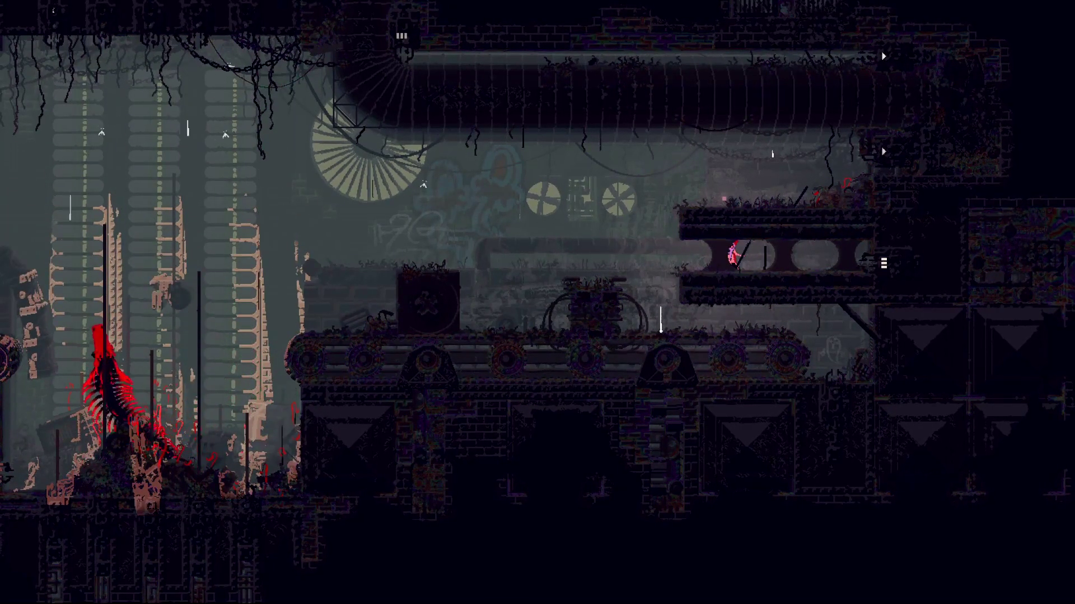
pyautogui.press('Down')
pyautogui.press('Left')
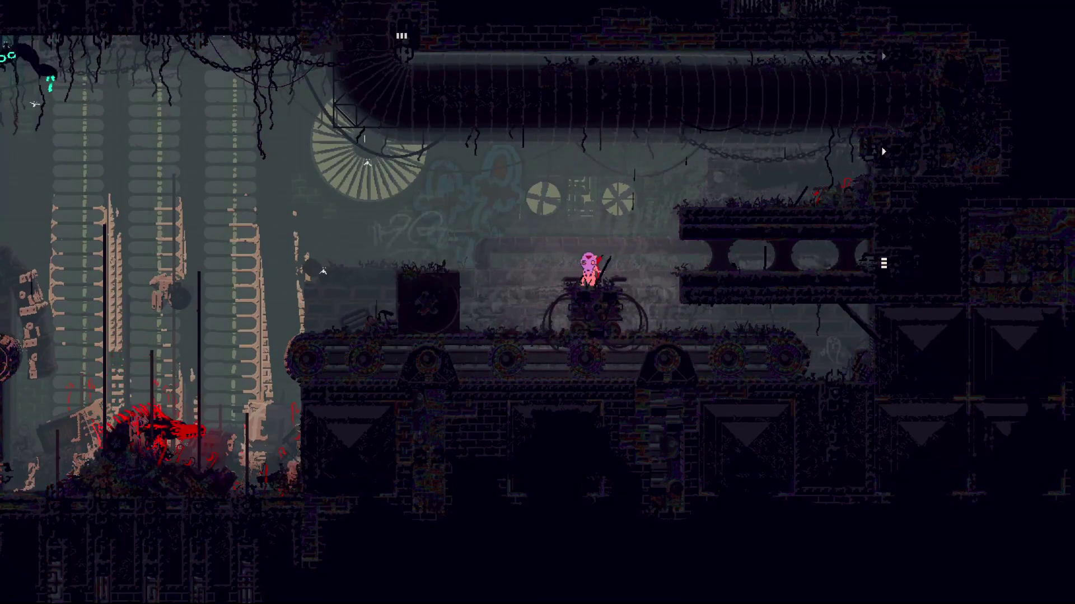
# - Drop to the conveyor, climb back onto the machine, and try leaping to the upper ledge
pyautogui.press('Left')
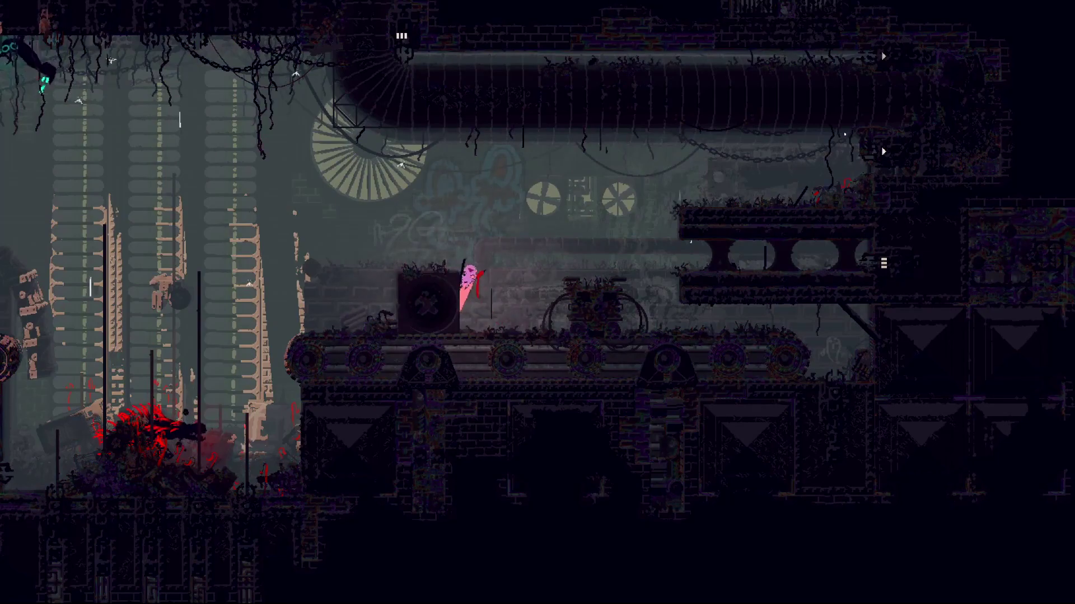
pyautogui.press('Left')
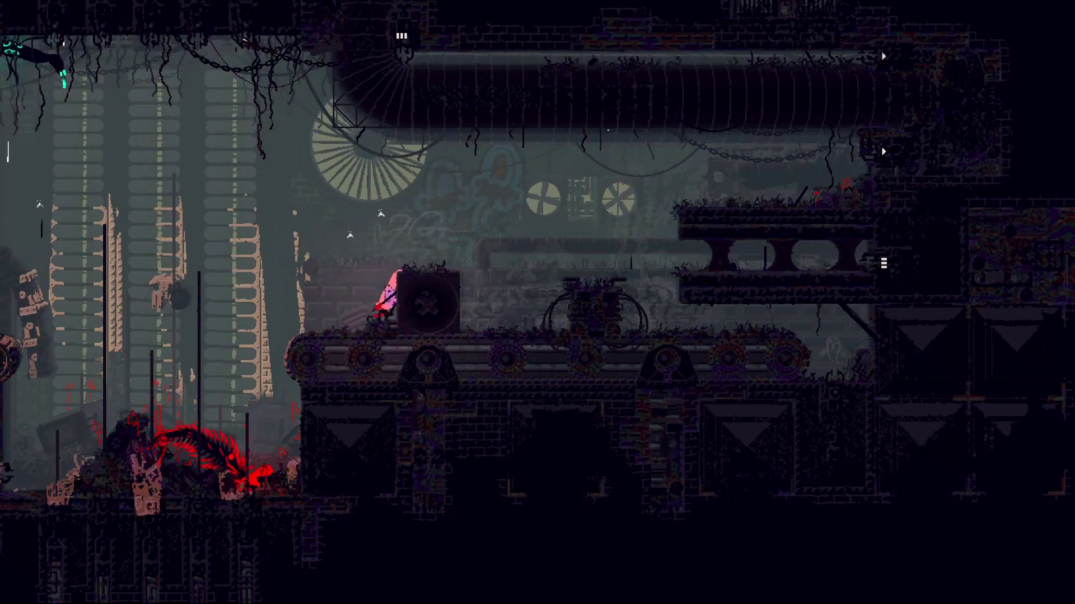
pyautogui.press('Right')
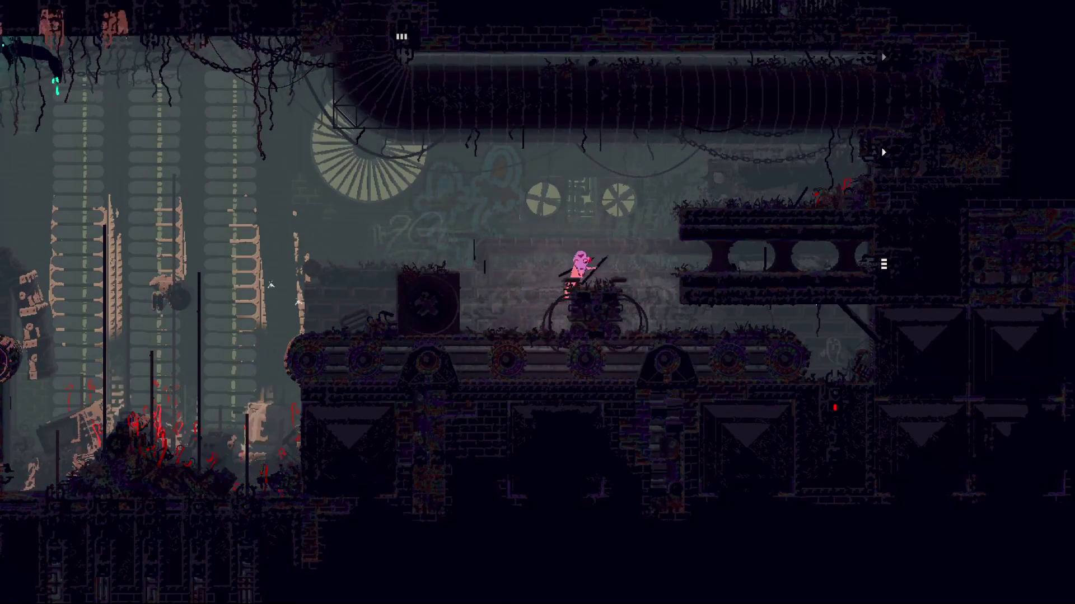
pyautogui.press('Right')
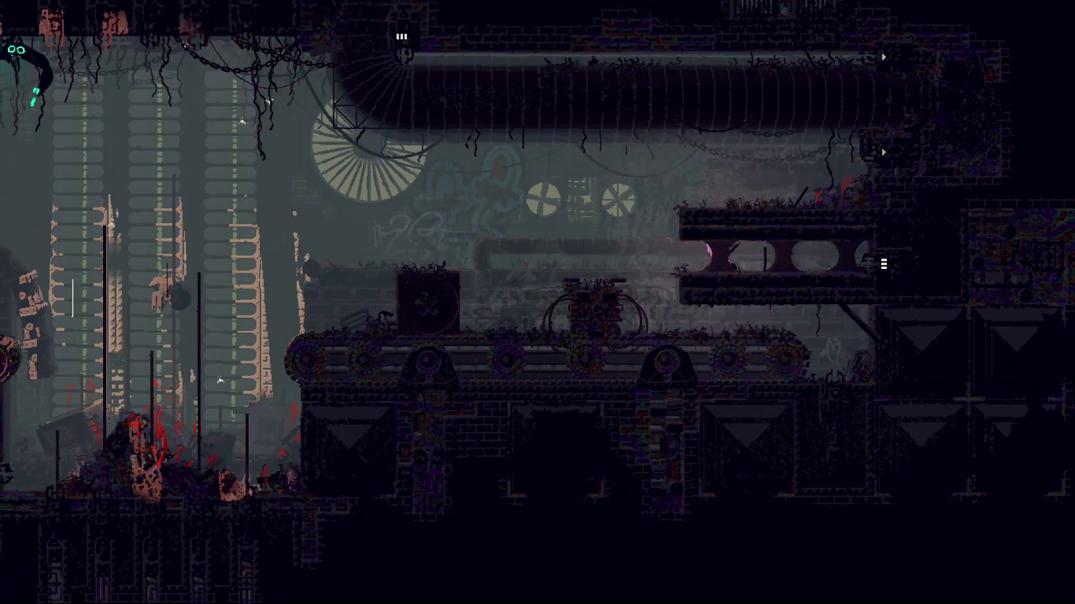
pyautogui.press('Left')
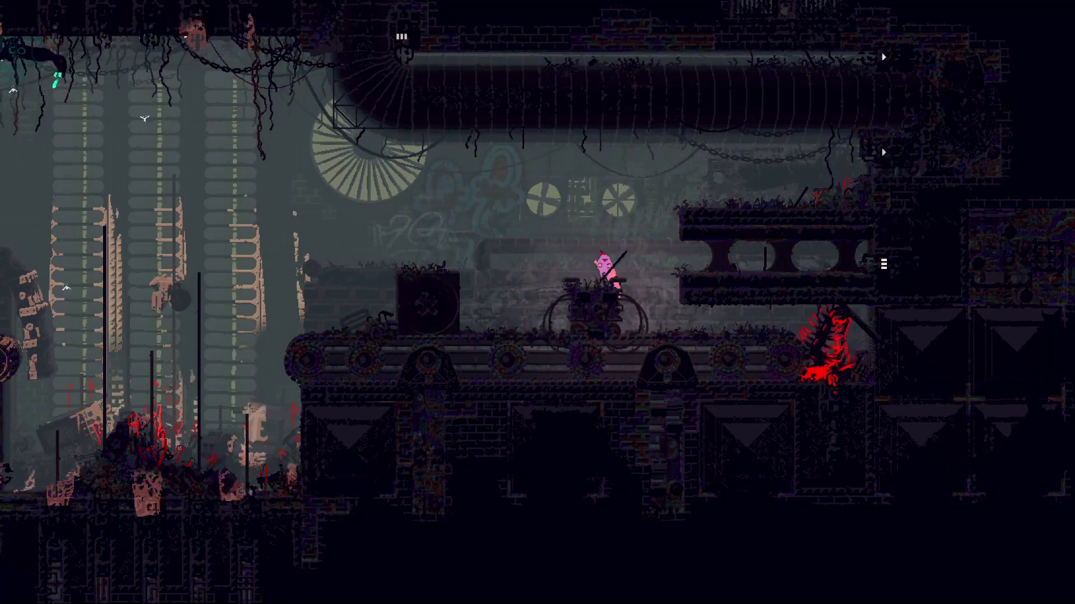
pyautogui.press('Left')
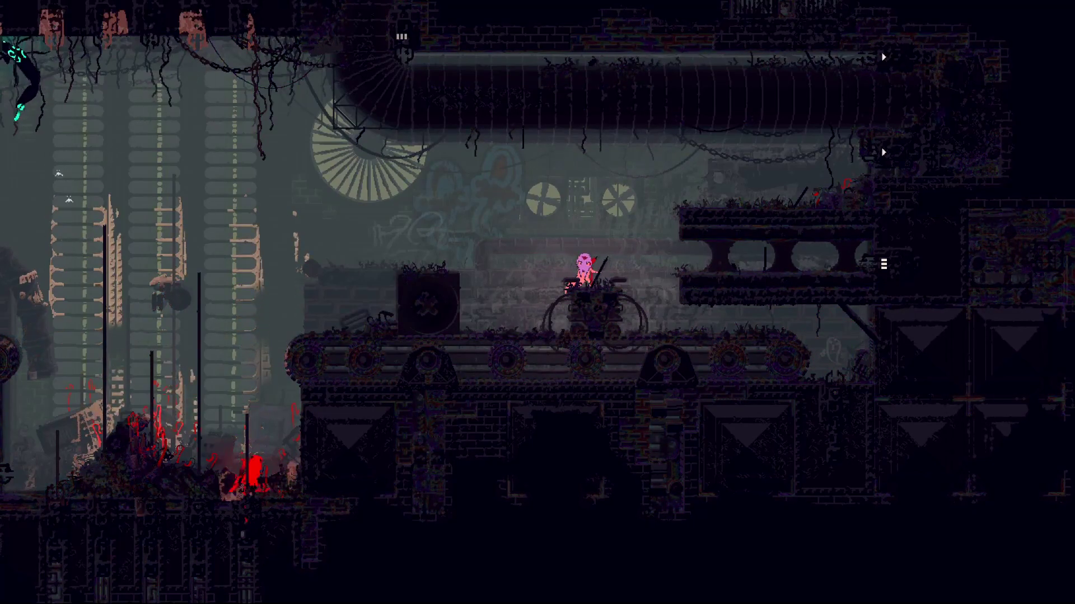
pyautogui.press('Right')
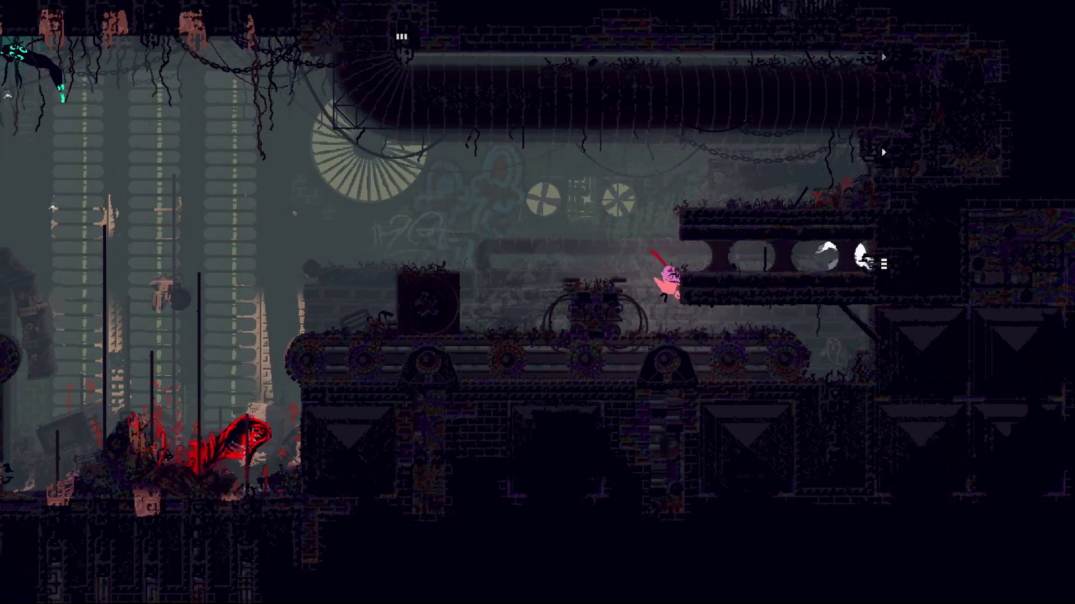
pyautogui.press('Left')
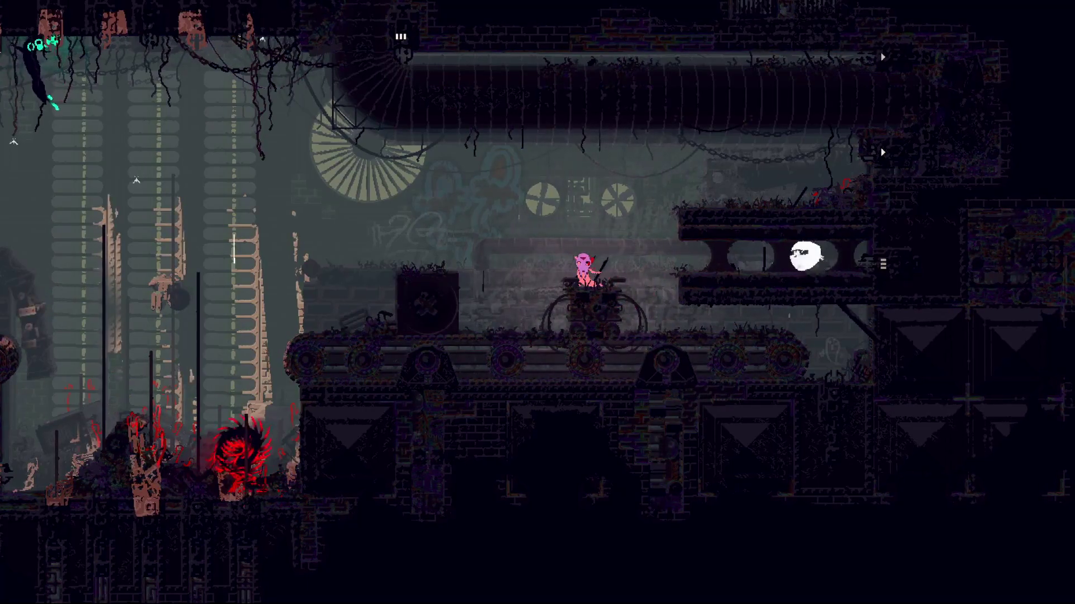
# - Leap onto the upper ledge, crawl its tunnel, jump down, and continue after dying
pyautogui.press('z')
pyautogui.press('Right')
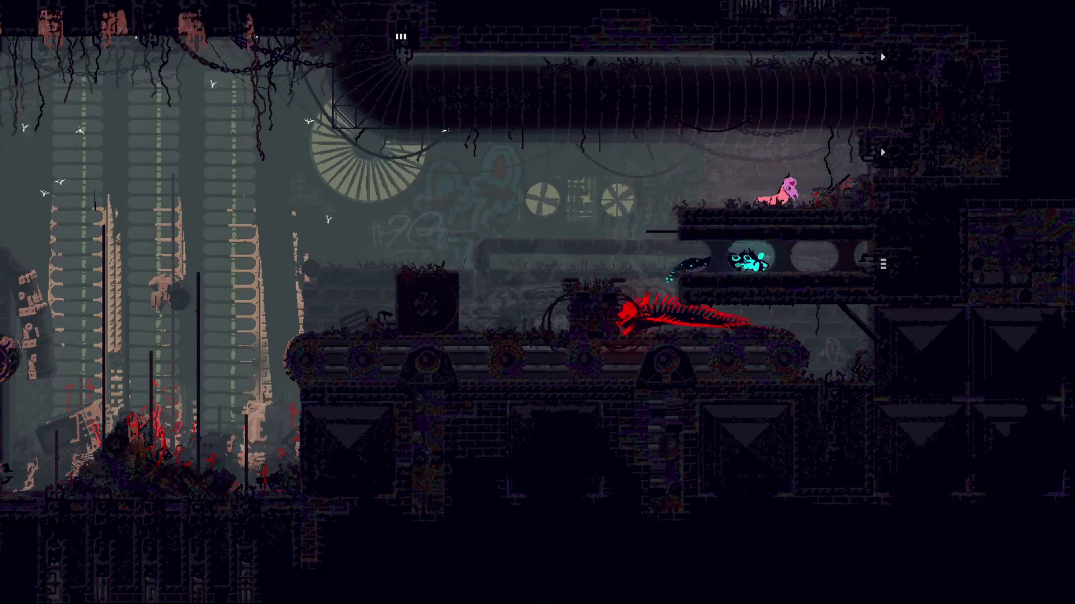
pyautogui.press('Left')
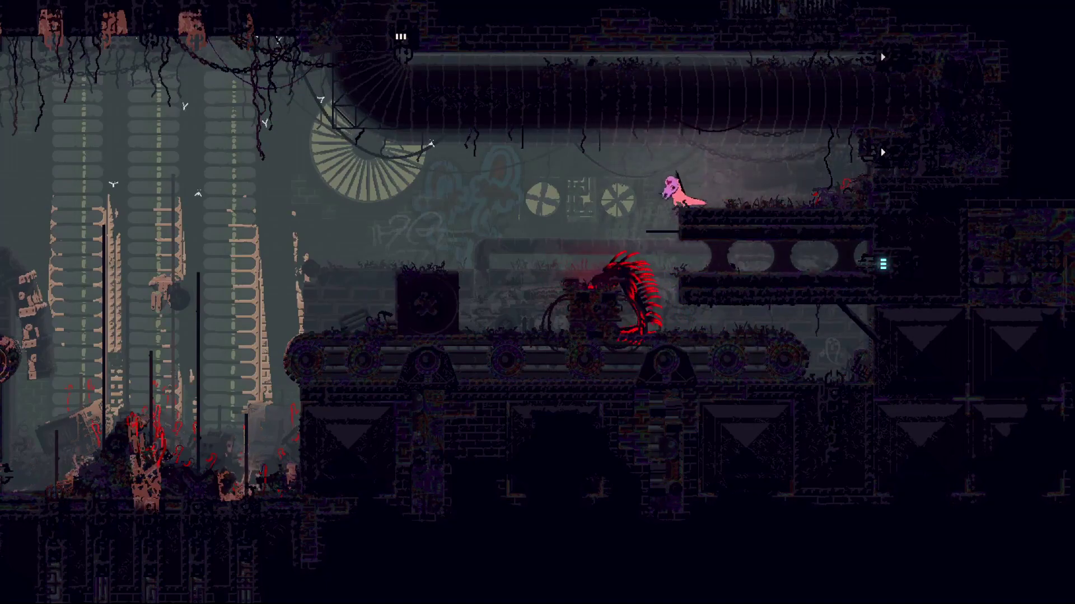
pyautogui.press('z')
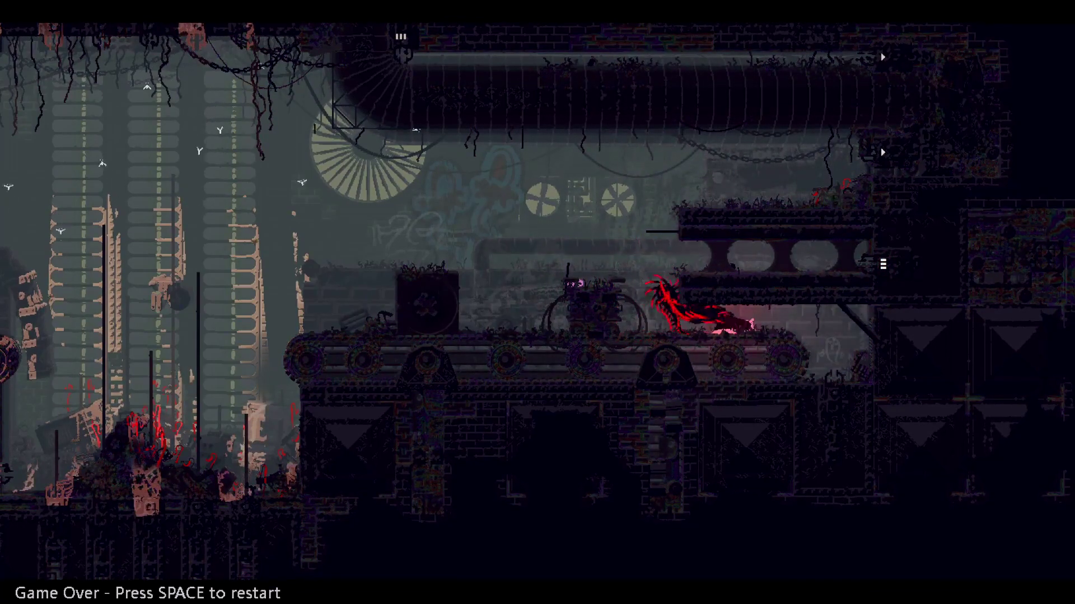
pyautogui.press('space')
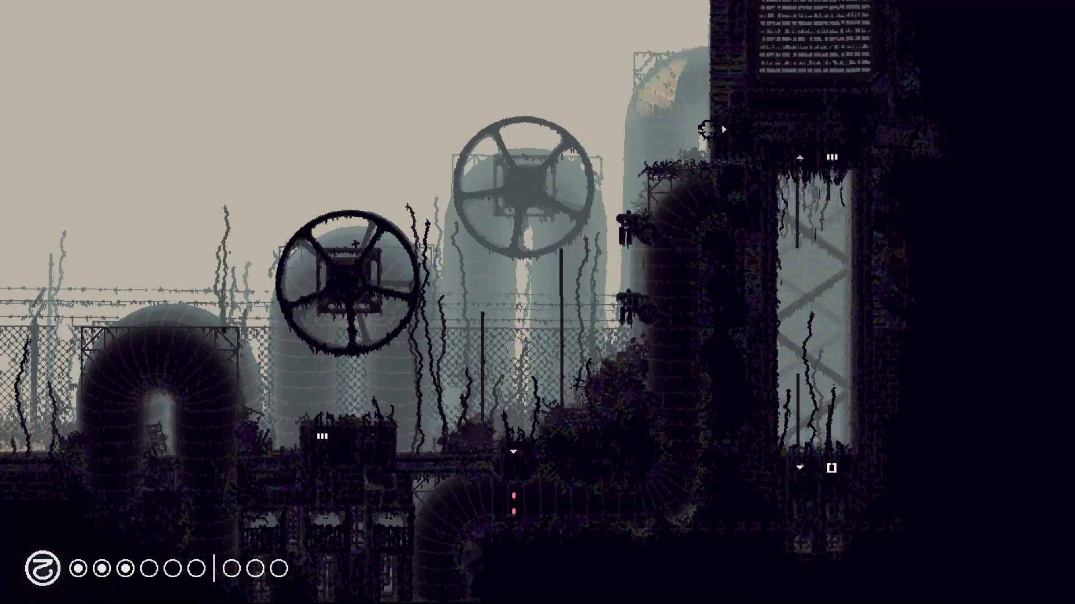
# - Crawl out of the shelter, cross the top pipe, and drop onto the central machine
pyautogui.press('Up')
pyautogui.press('Left')
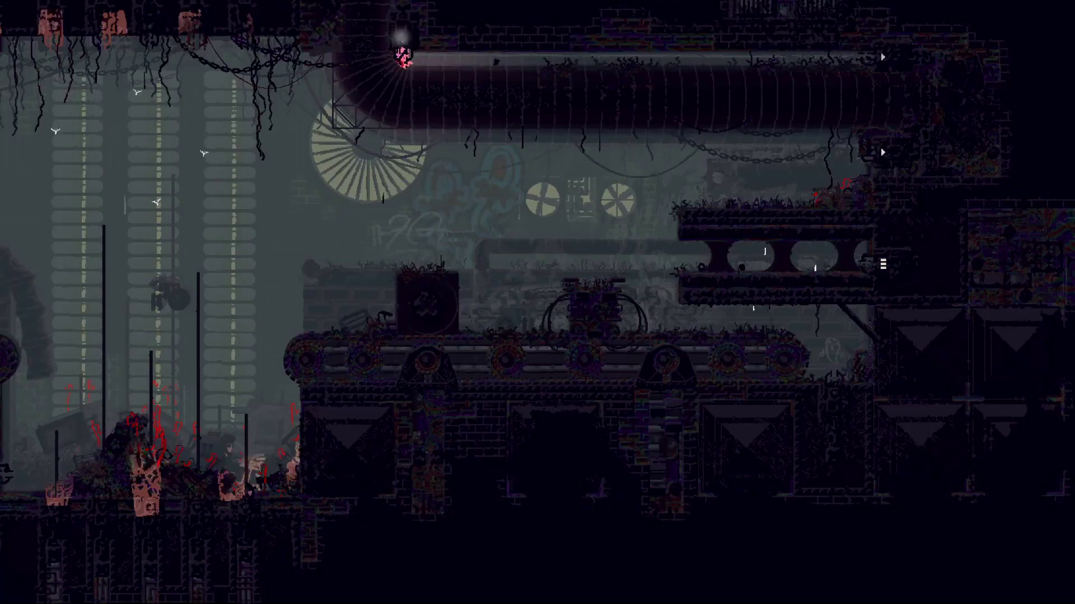
pyautogui.press('Right')
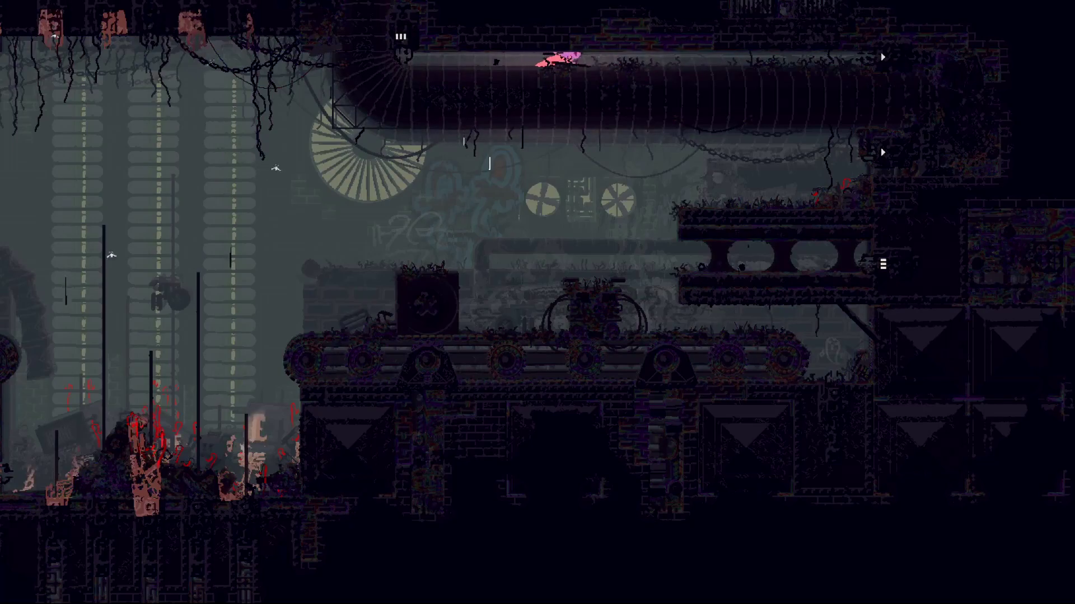
pyautogui.press('Right')
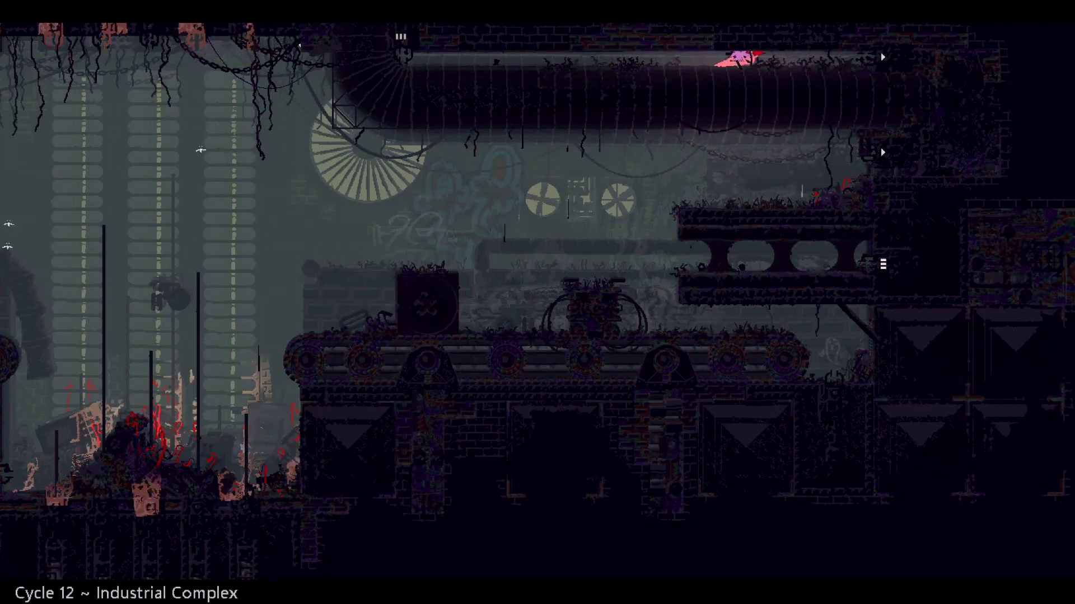
pyautogui.press('Right')
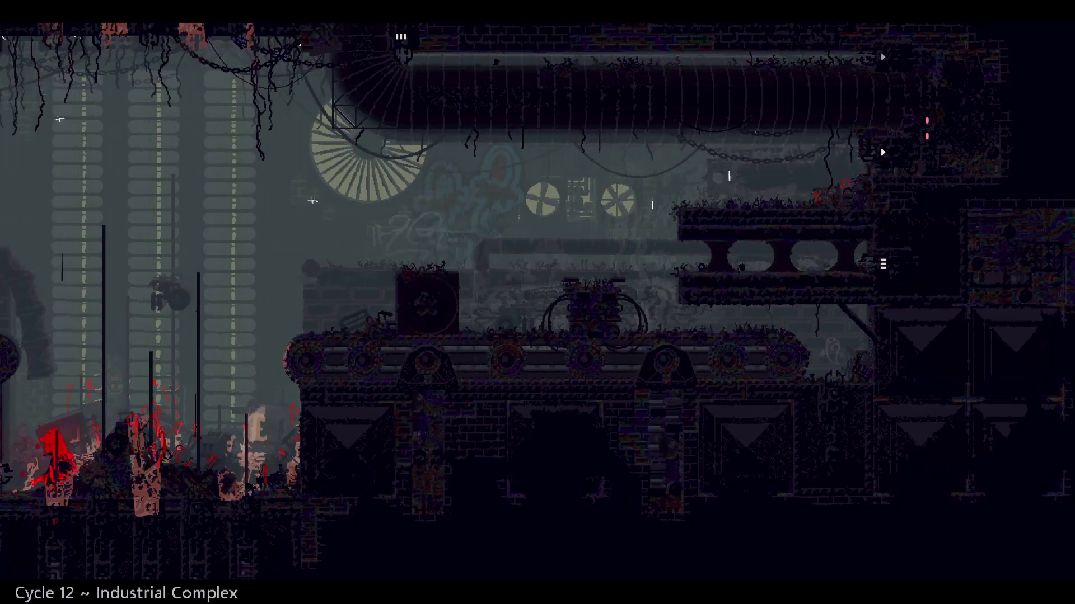
pyautogui.press('Left')
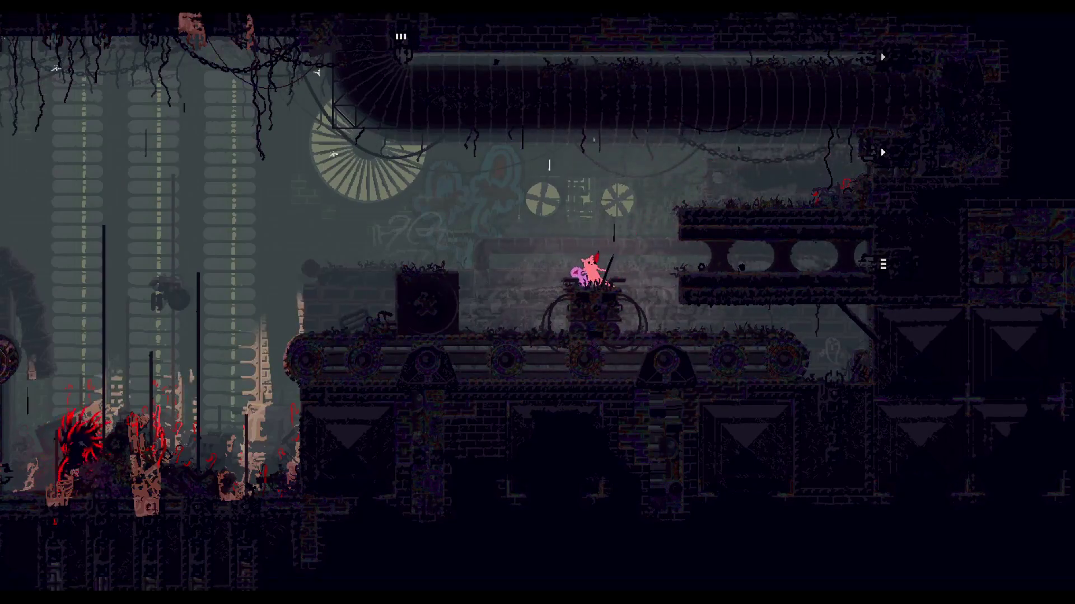
# - Leap off the machine, climb the pole, and drop onto the conveyor toward the red lizard
pyautogui.press('Down')
pyautogui.press('Left')
pyautogui.press('z')
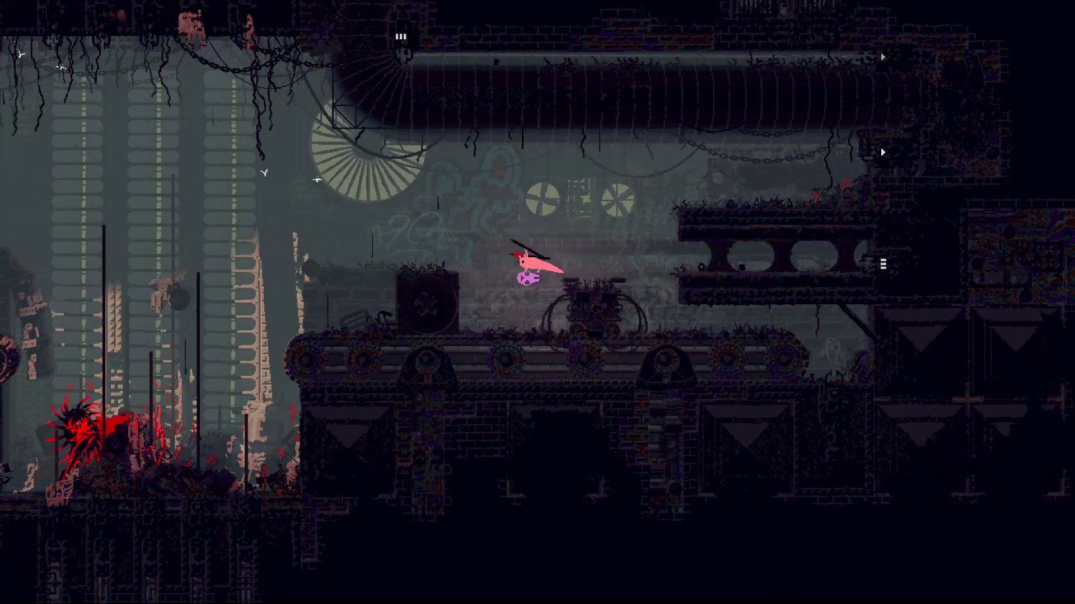
pyautogui.press('Left')
pyautogui.press('Right')
pyautogui.press('Up')
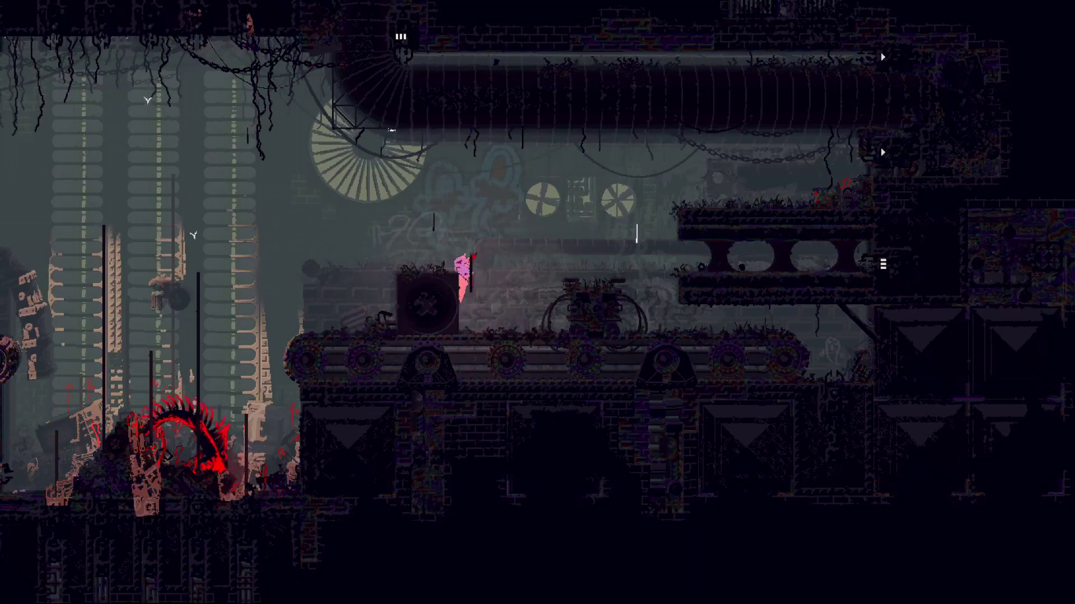
pyautogui.press('Left')
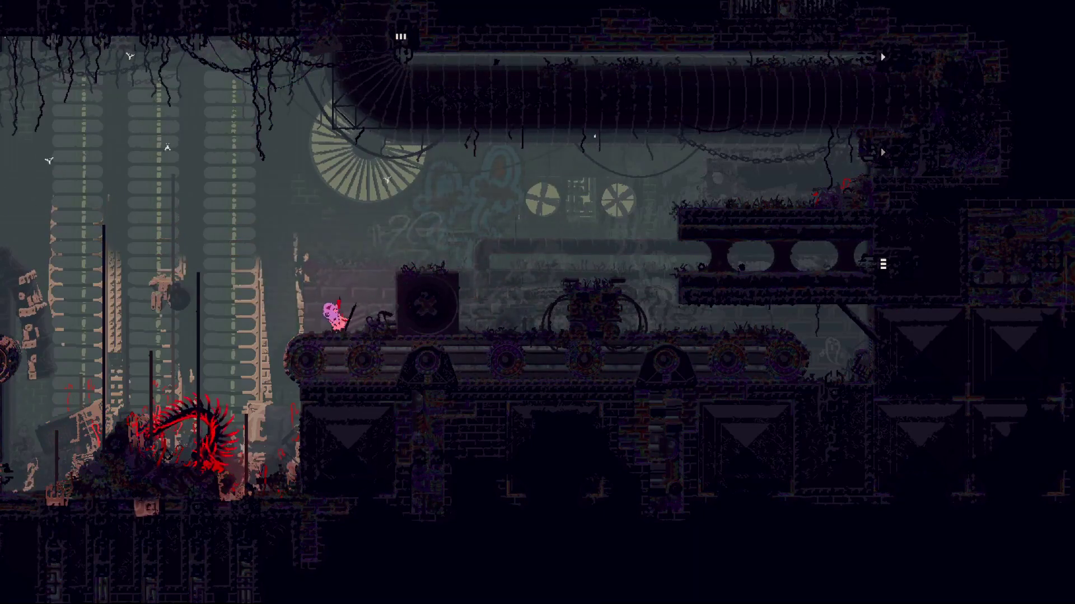
pyautogui.press('Left')
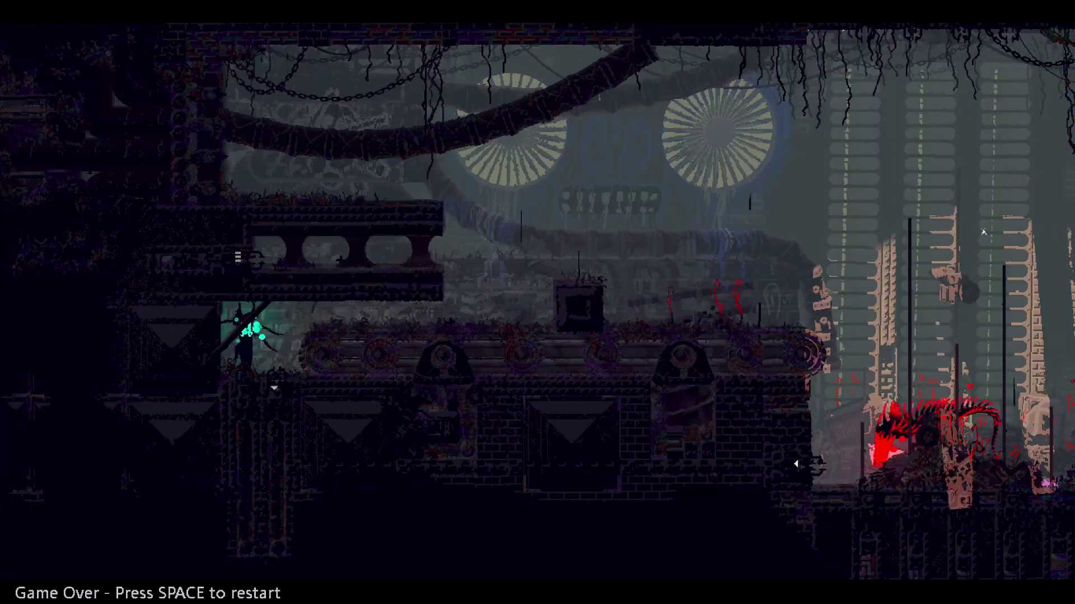
# - Continue past Game Over and bring up the region map after respawning
pyautogui.press('space')
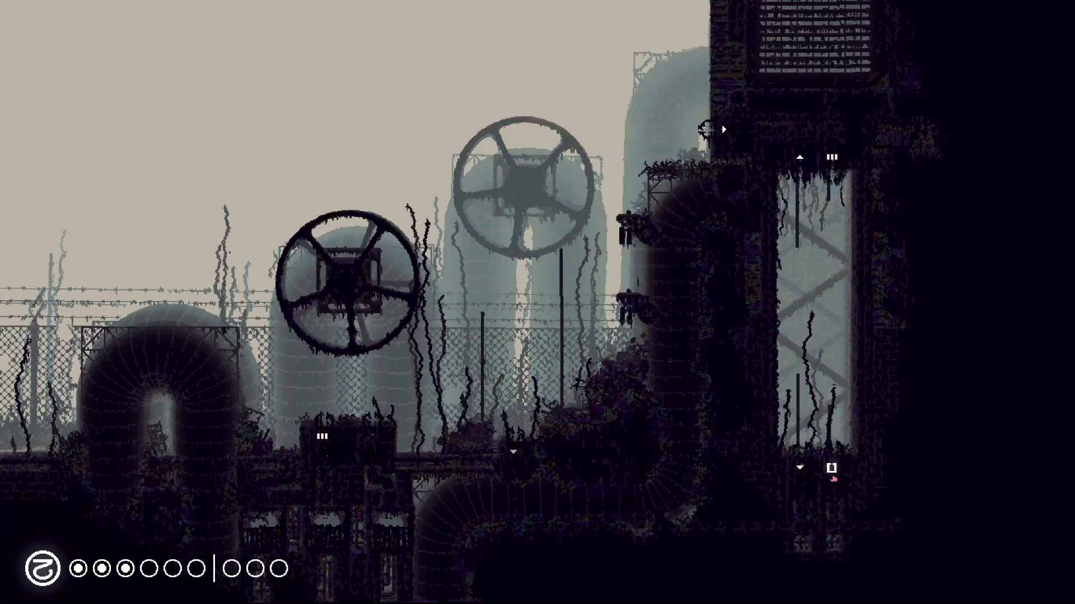
pyautogui.press('space')
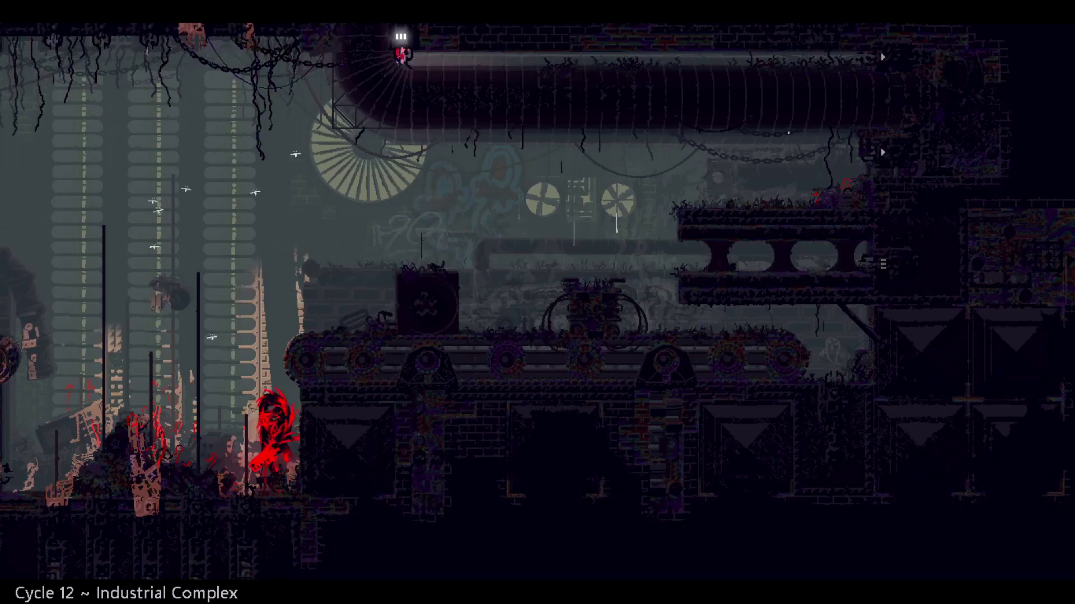
# - Leave the pipe, crawl right along the top pipe, and drop below its right end
pyautogui.press('Right')
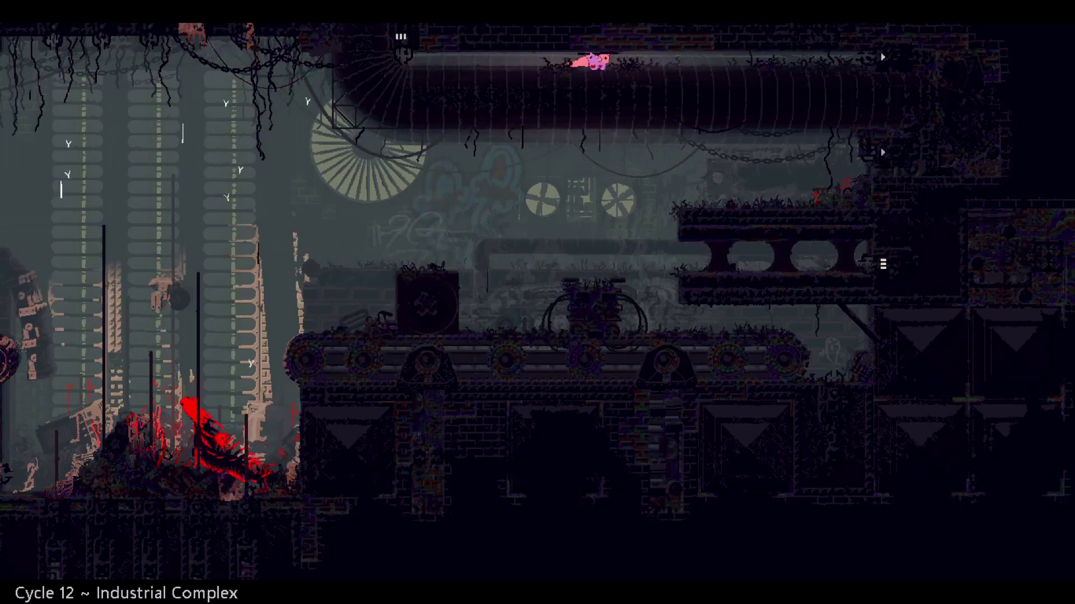
pyautogui.press('Right')
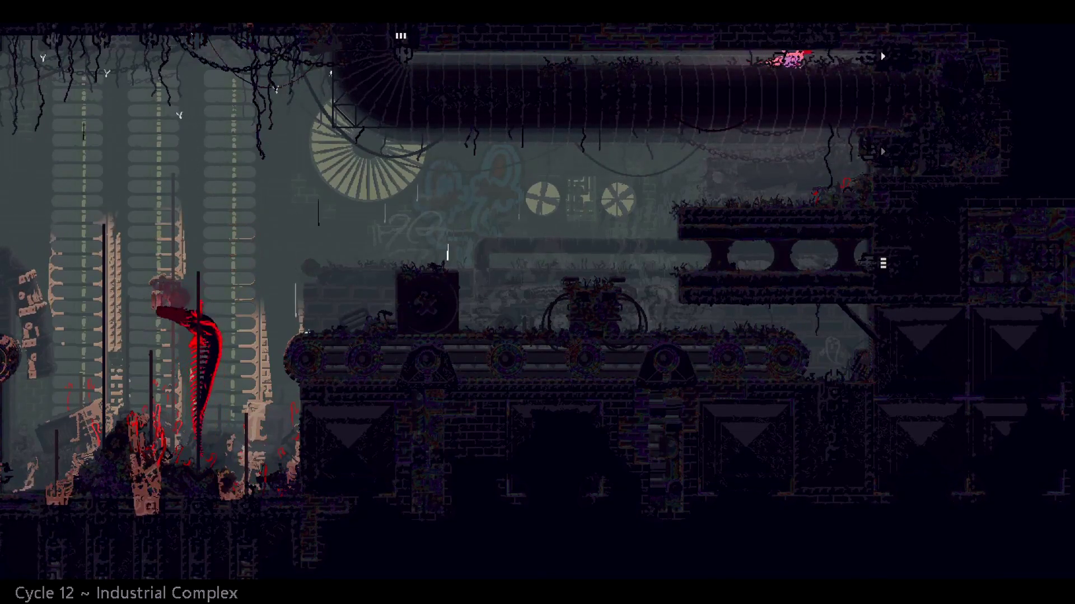
pyautogui.press('Right')
pyautogui.press('Down')
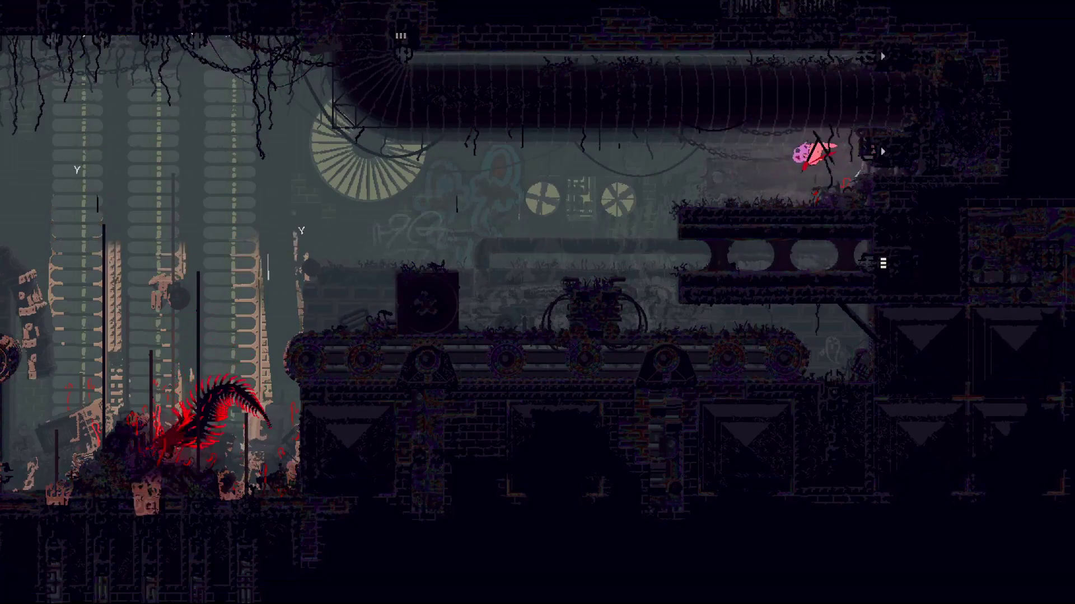
# - Drop onto the machine, head right, and get killed by the red lizard
pyautogui.press('Left')
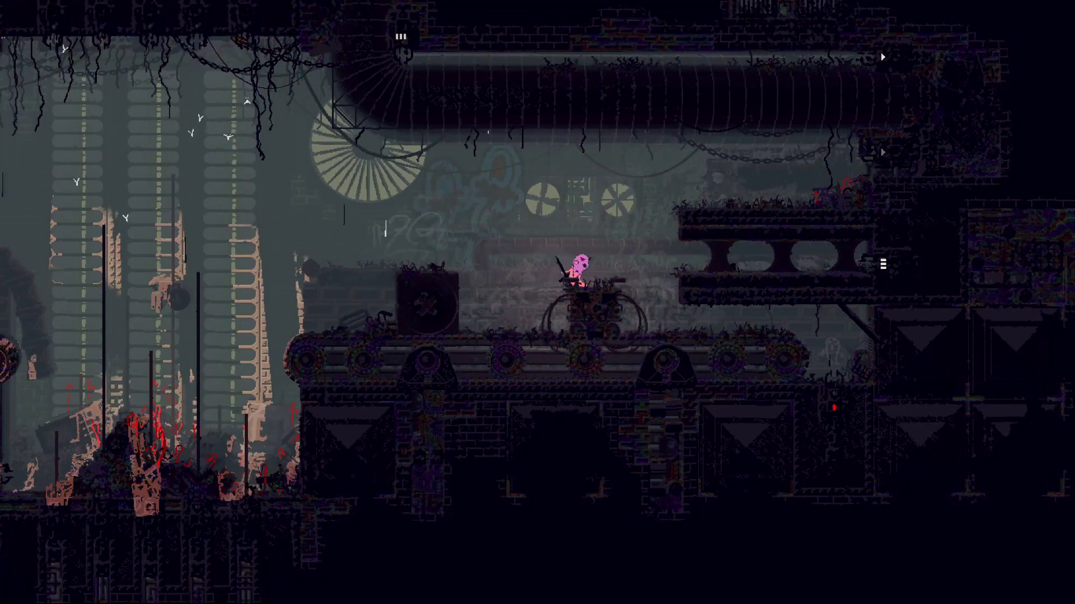
pyautogui.press('Right')
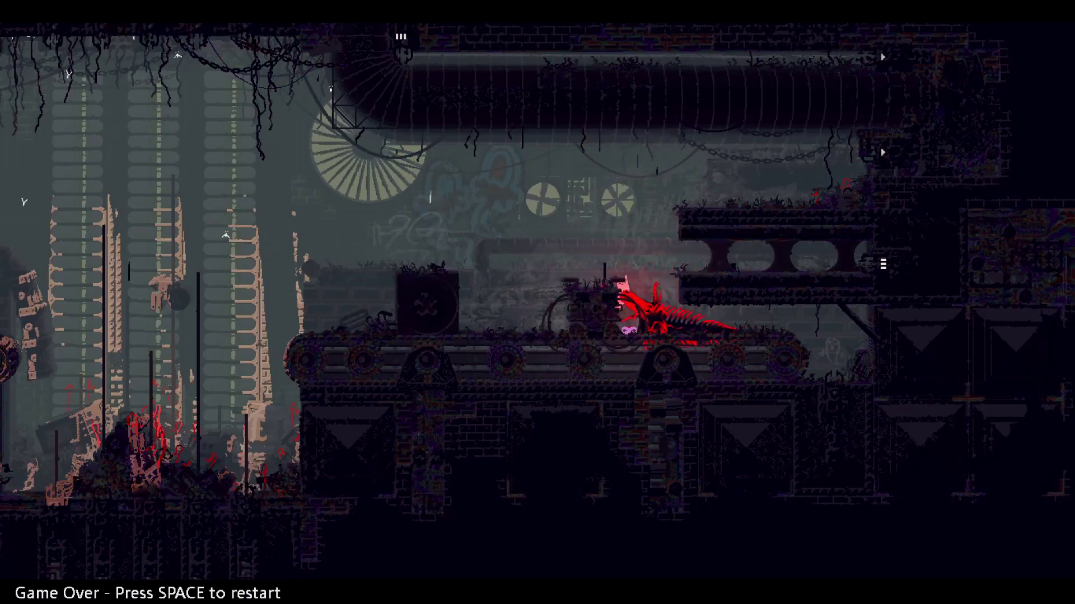
pyautogui.press('space')
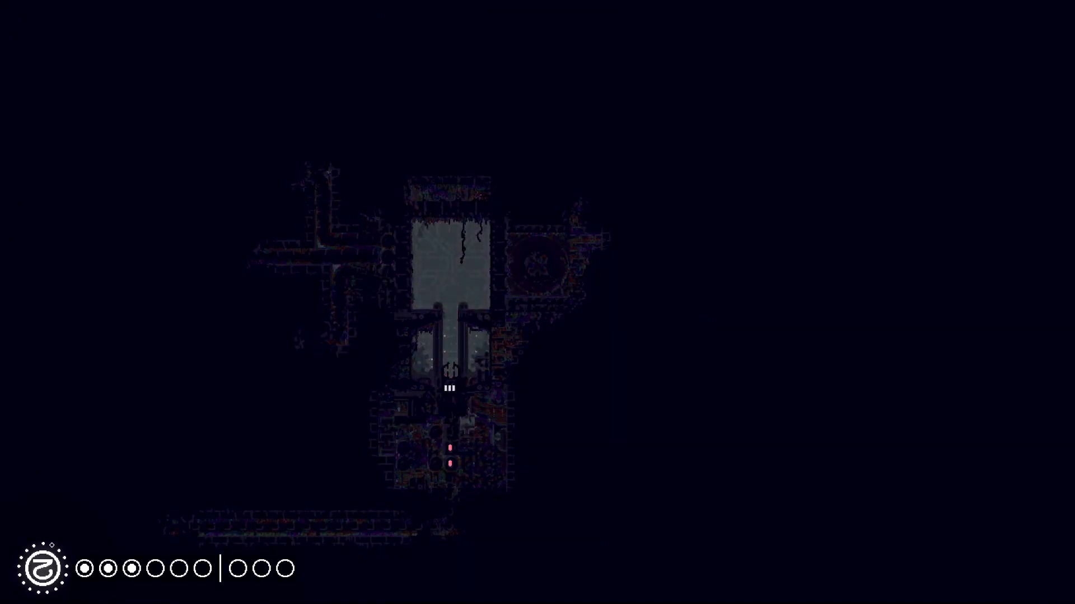
# - Dismiss the region map and climb out of the shelter onto the platform
pyautogui.press('space')
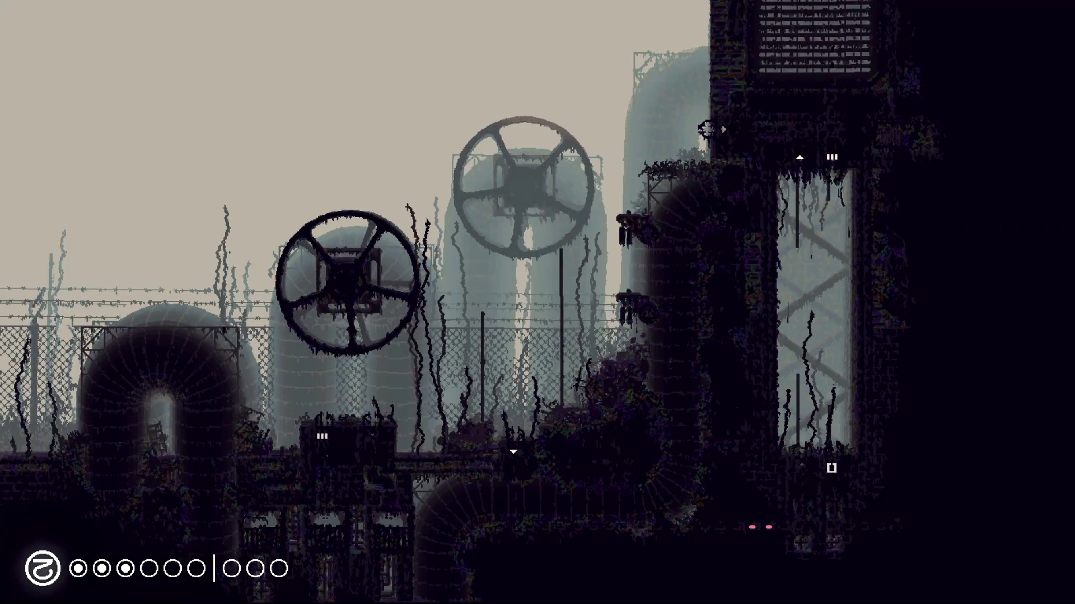
pyautogui.press('Up')
pyautogui.press('Left')
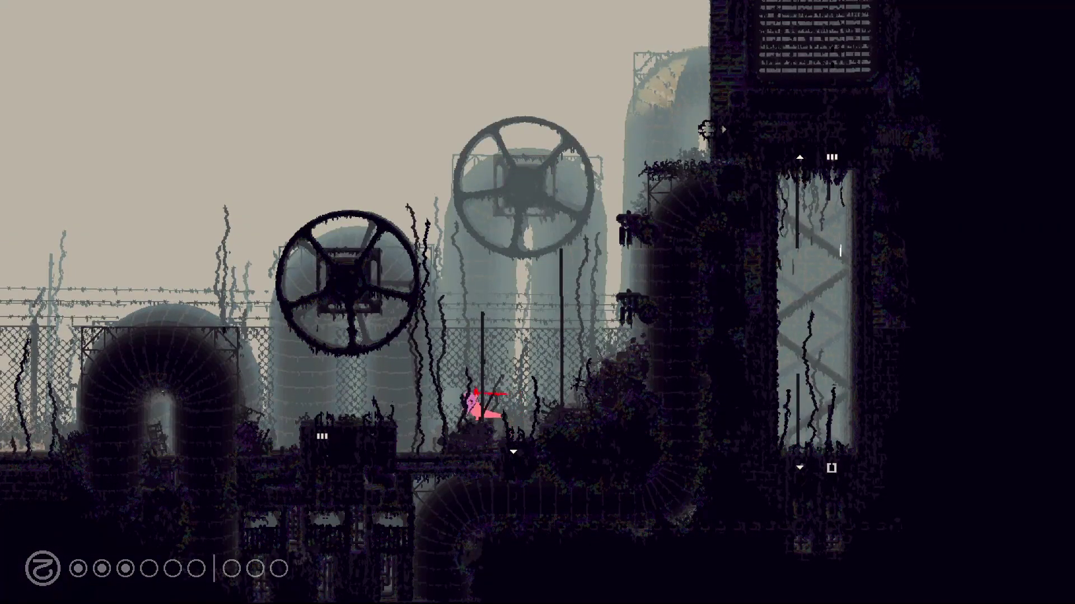
pyautogui.press('Down')
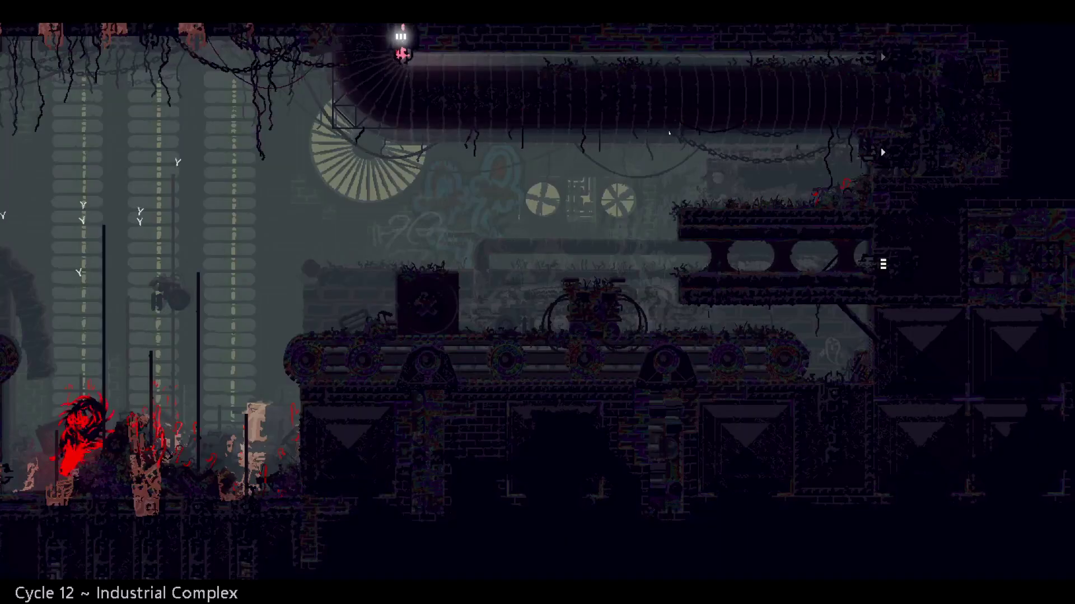
# - Crawl along the top pipe, pace the right ledge, then drop toward the machine opening
pyautogui.press('Right')
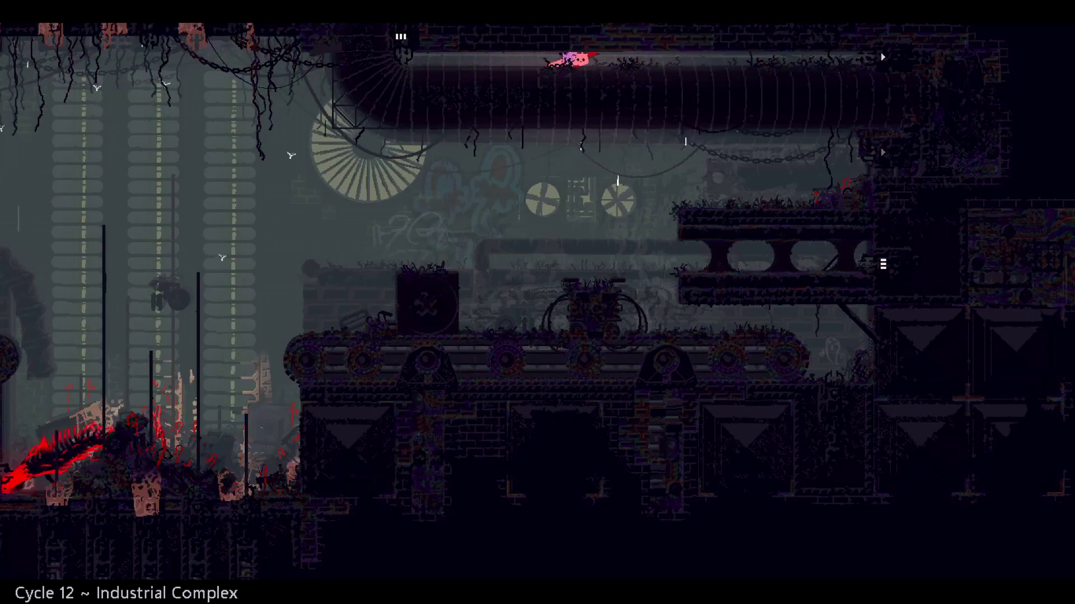
pyautogui.press('Right')
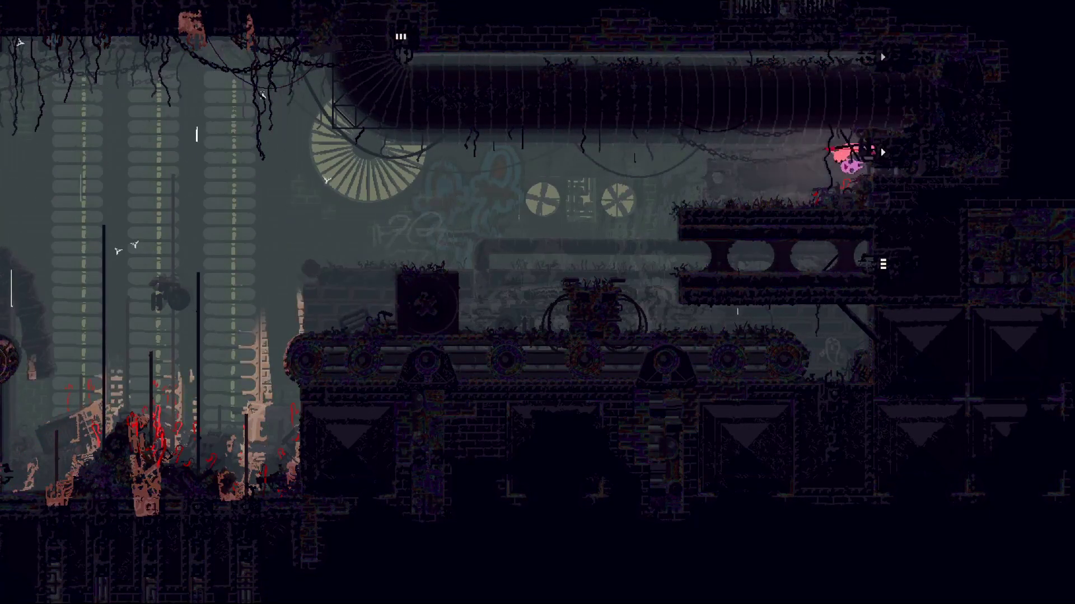
pyautogui.press('Left')
pyautogui.press('Left')
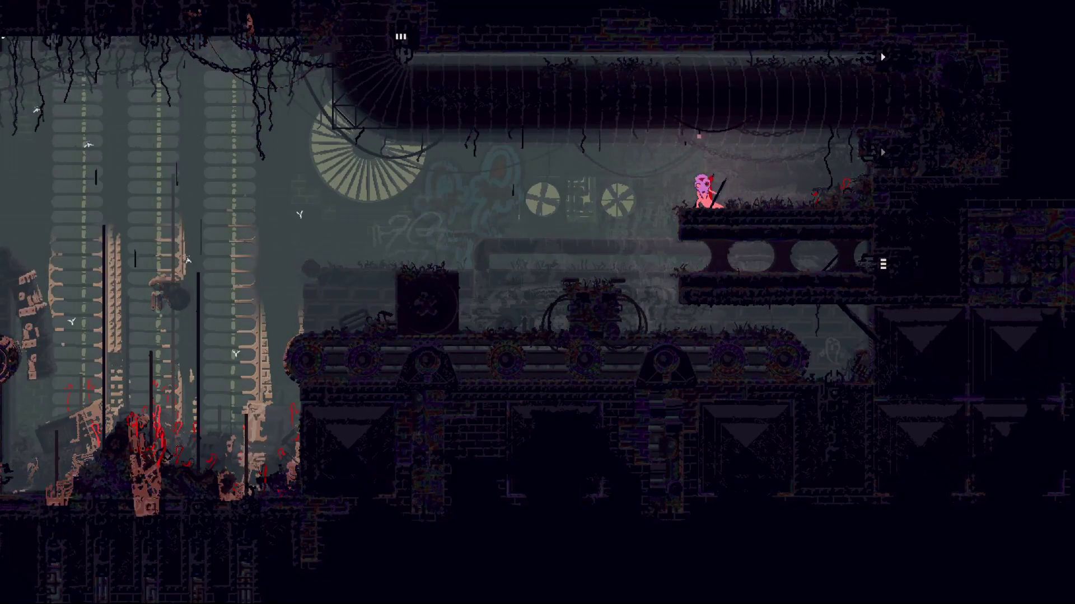
pyautogui.press('Right')
pyautogui.press('Left')
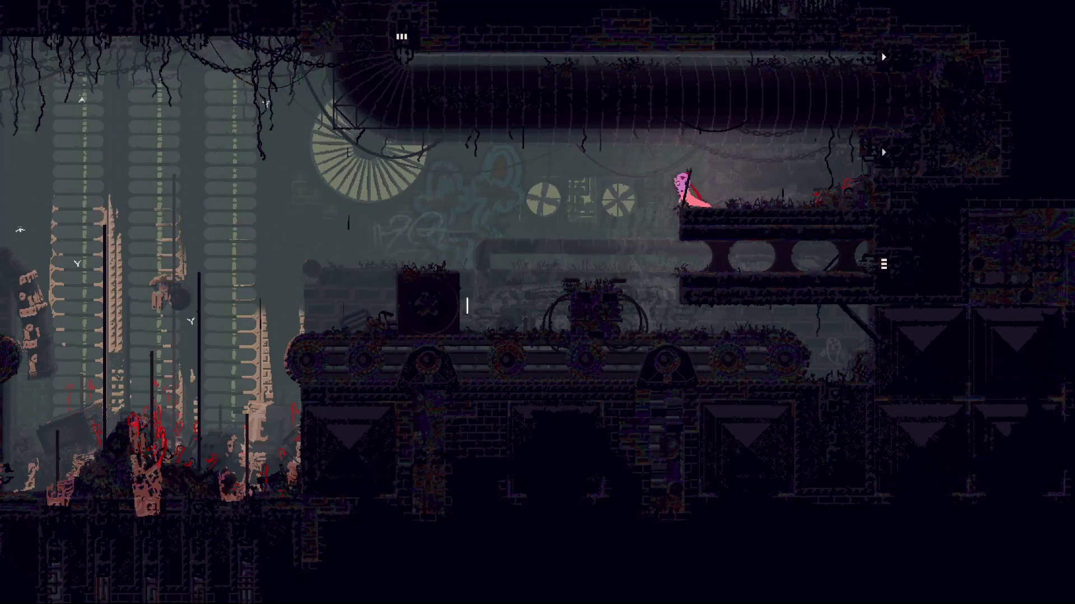
pyautogui.press('Left')
pyautogui.press('Right')
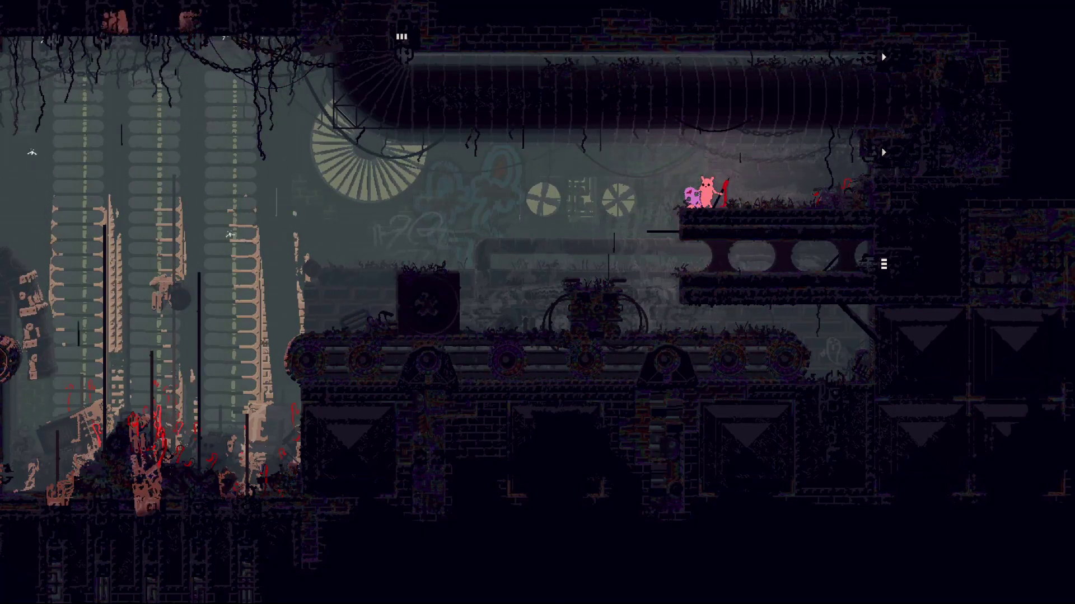
# - Leap over the machine to the pole and climb onto the upper ledge with the spear
pyautogui.press('Left')
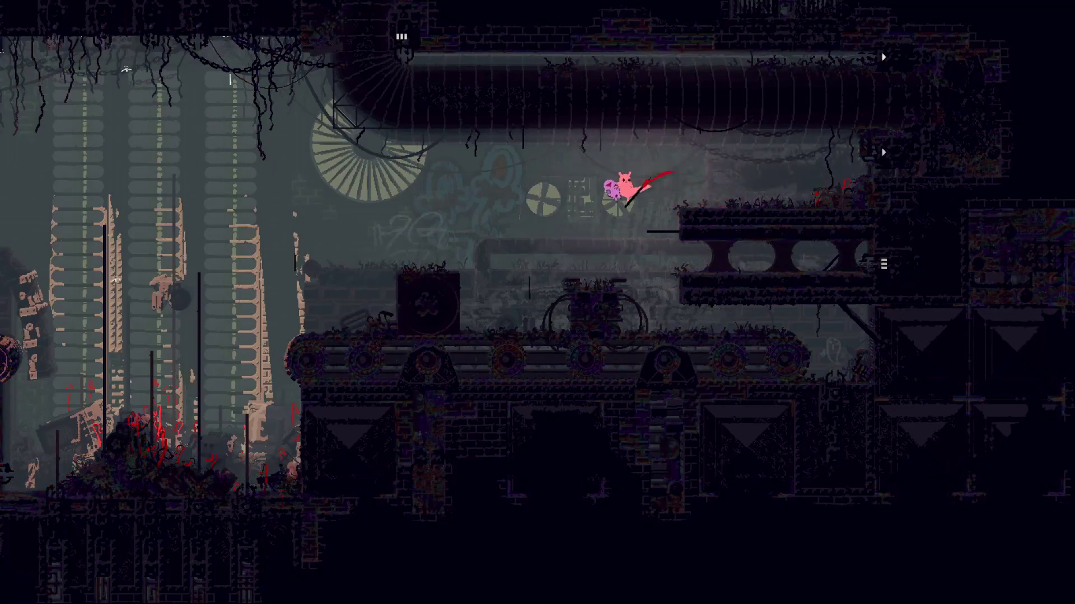
pyautogui.press('z')
pyautogui.press('Right')
pyautogui.press('Up')
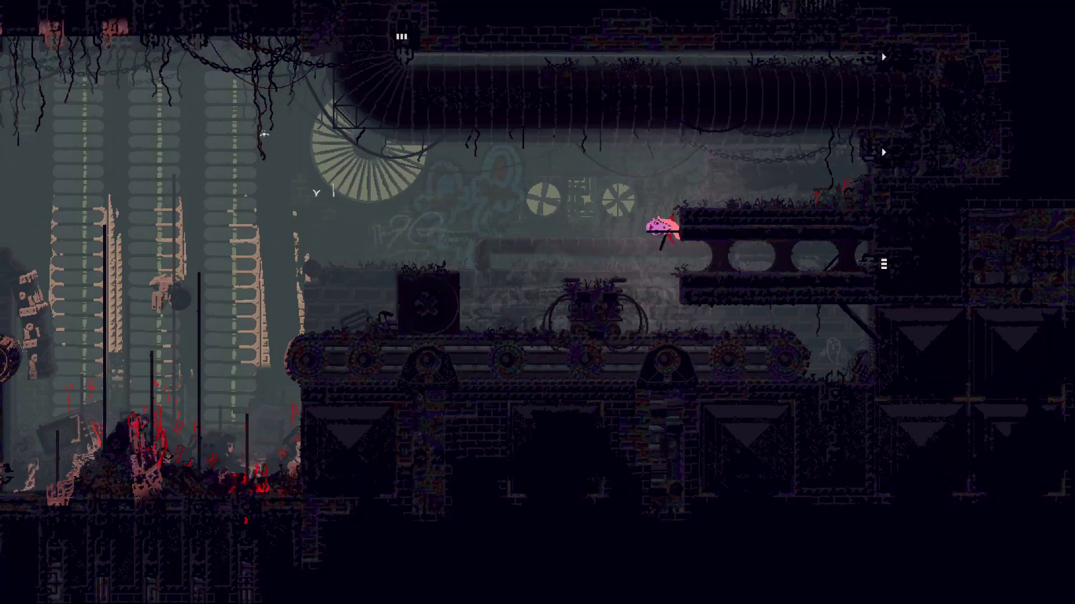
pyautogui.press('Right')
pyautogui.press('Left')
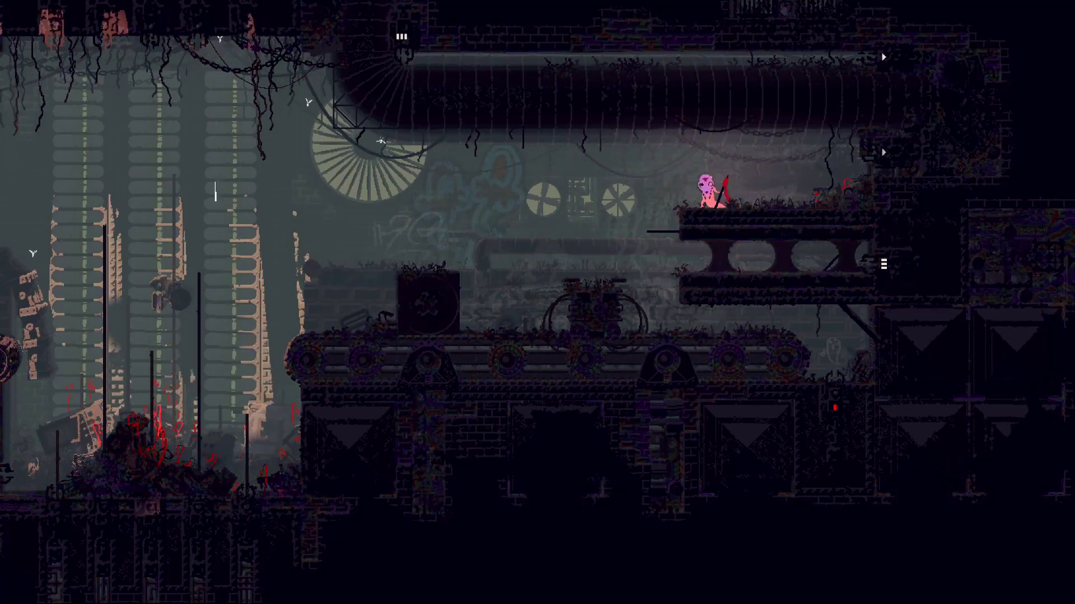
pyautogui.press('Right')
pyautogui.press('z')
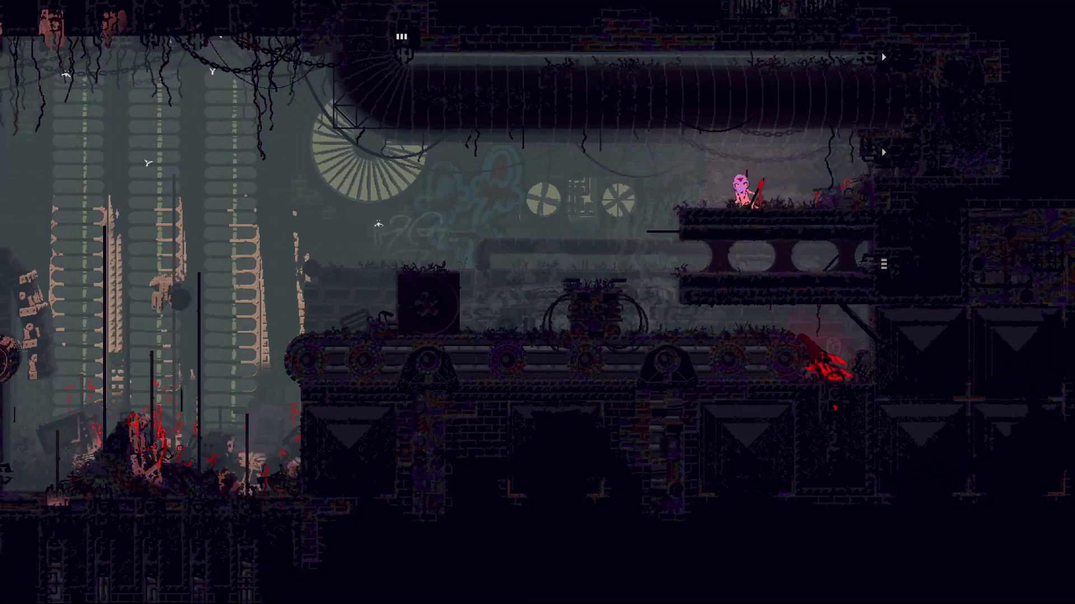
# - Jump down onto the machine, fail to escape the red lizard, and restart after dying
pyautogui.press('Left')
pyautogui.press('z')
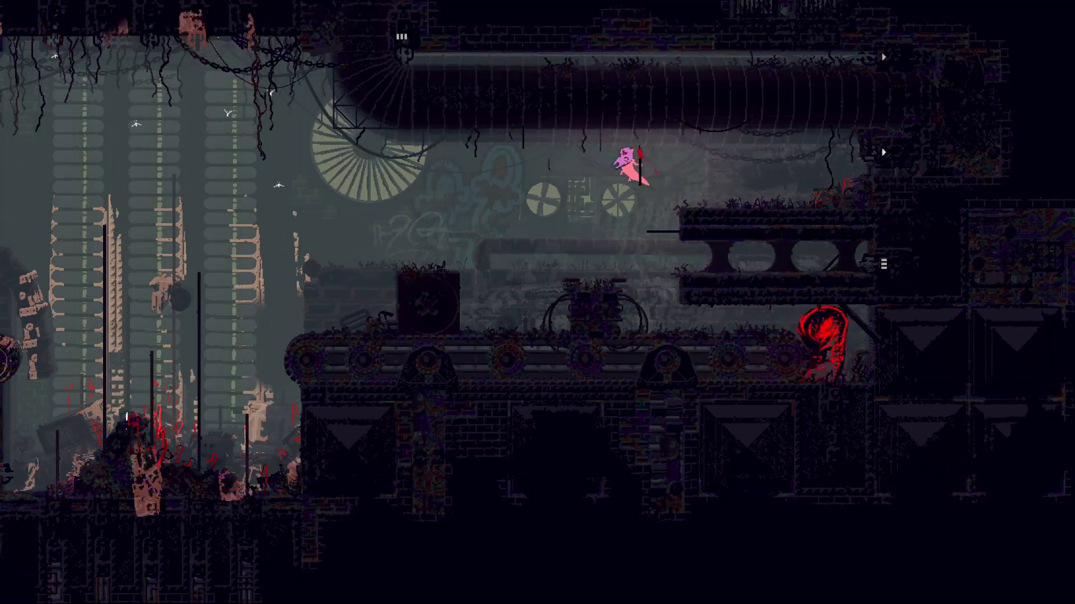
pyautogui.press('Right')
pyautogui.press('z')
pyautogui.press('Left')
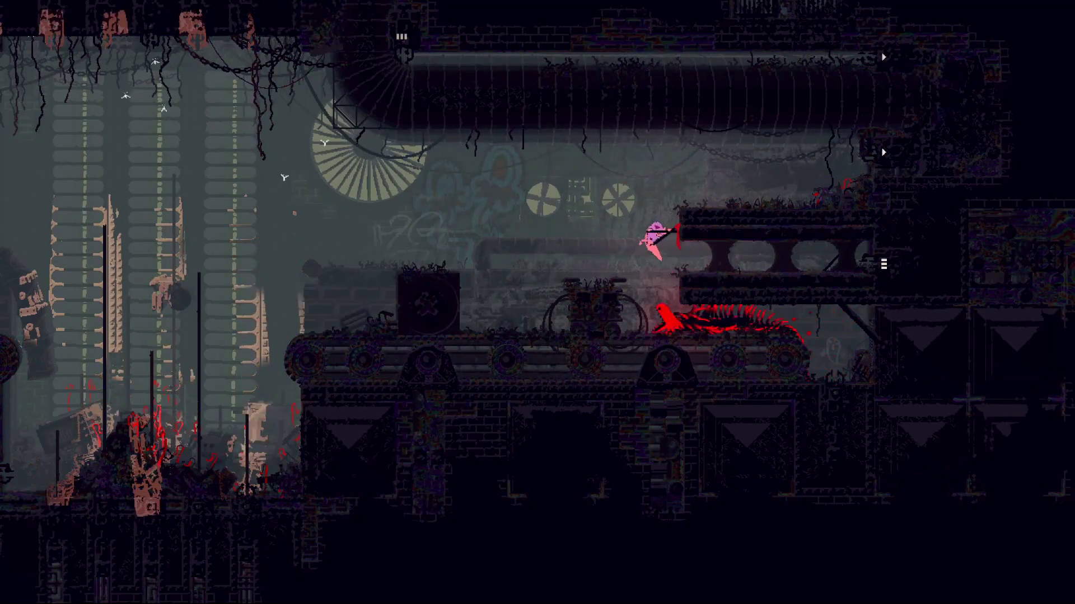
pyautogui.press('space')
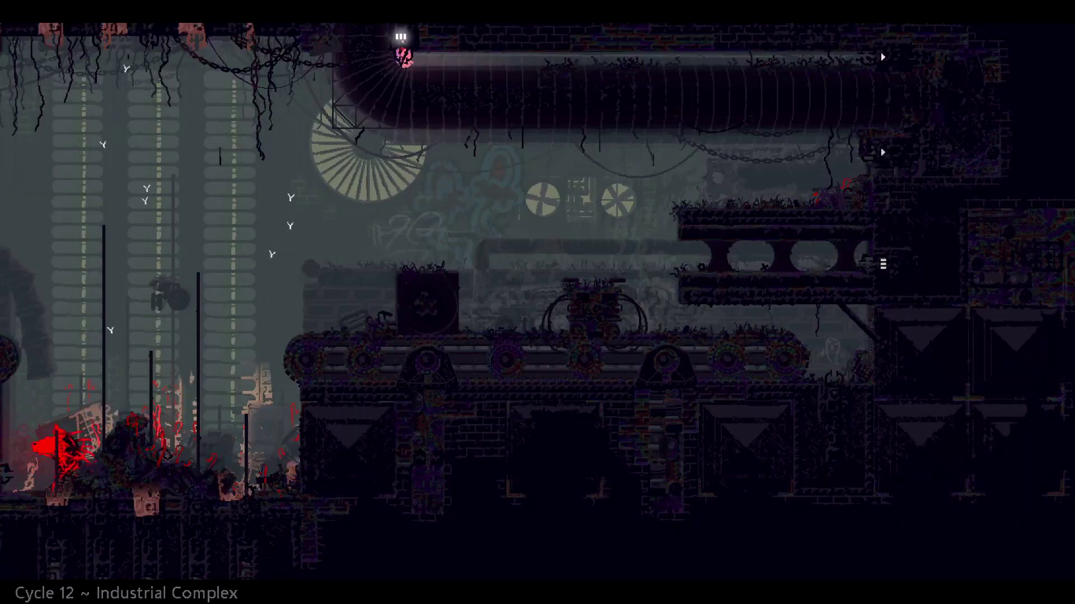
# - Re-enter the room, walk the upper-right ledge, and drop onto the machine
pyautogui.press('Right')
pyautogui.press('Right')
pyautogui.press('Right')
pyautogui.press('Left')
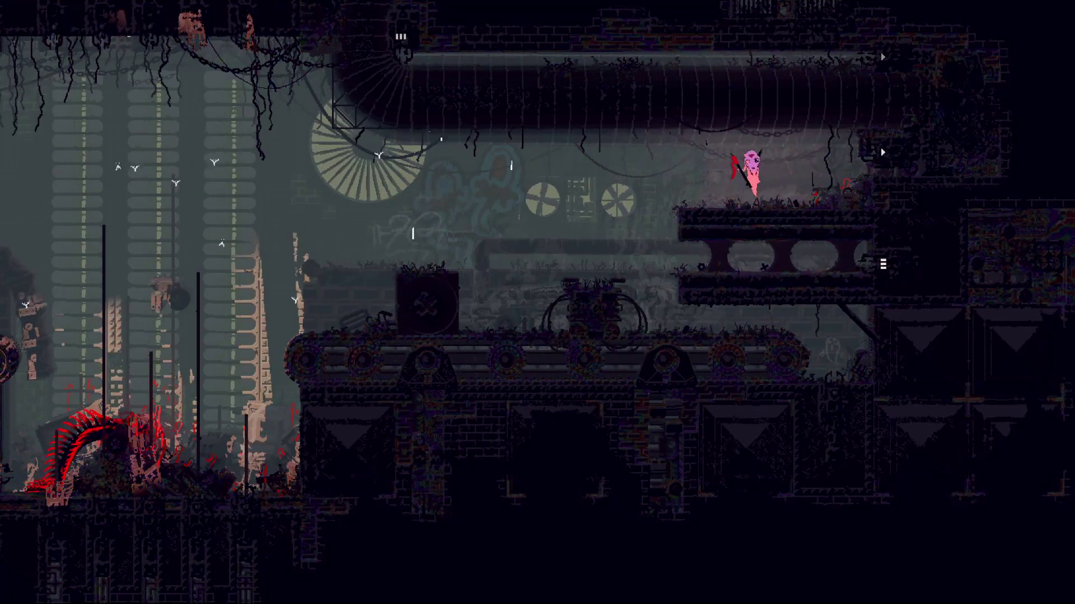
pyautogui.press('Right')
pyautogui.press('Left')
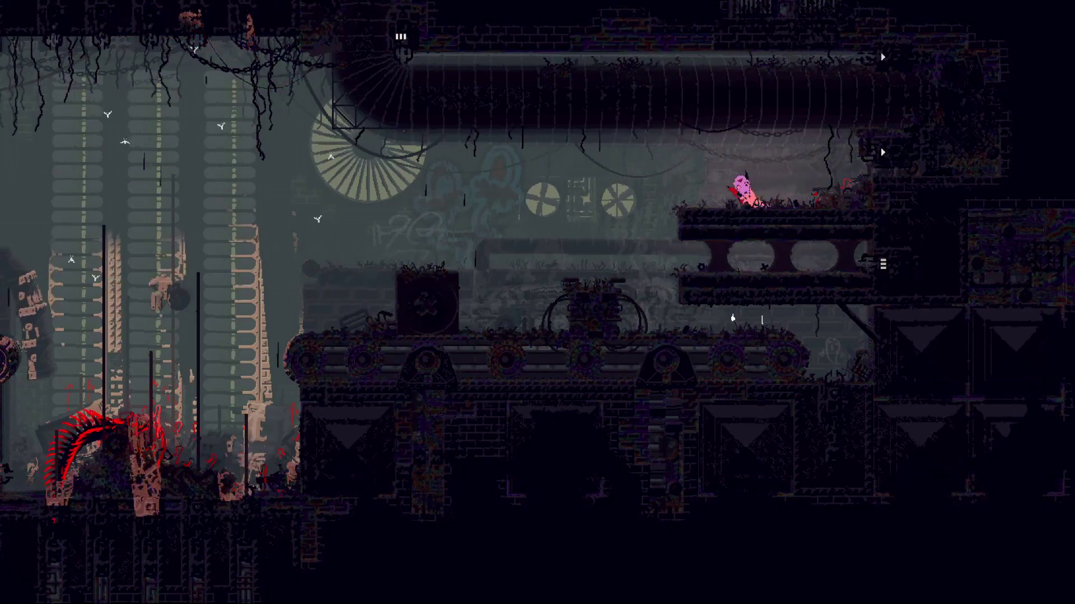
pyautogui.press('Left')
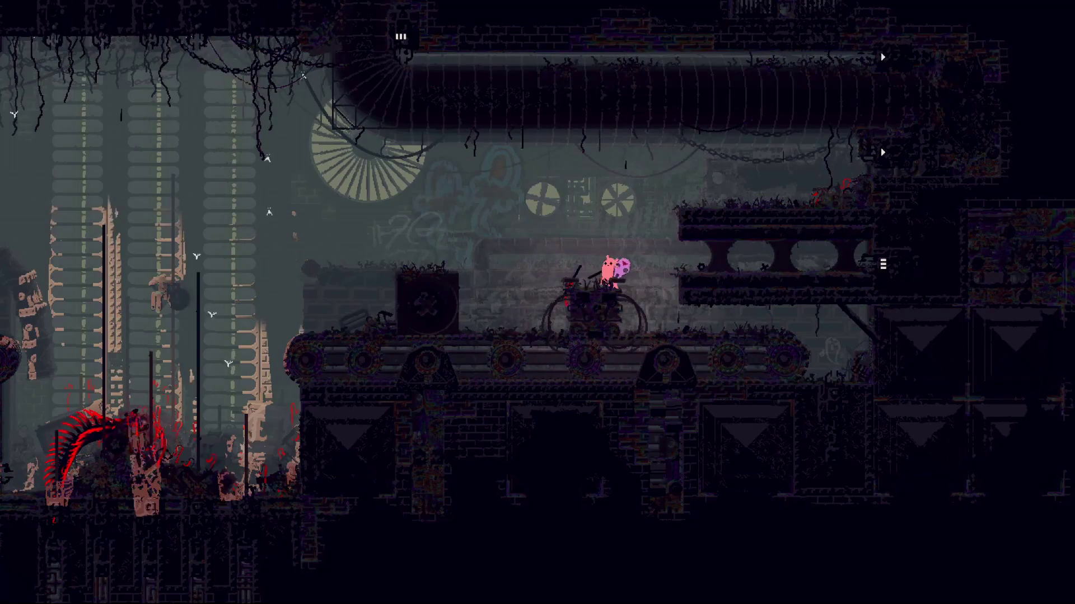
# - Hop between the machine and the ledge edge, then hide in the pipe under the ledge
pyautogui.press('Right')
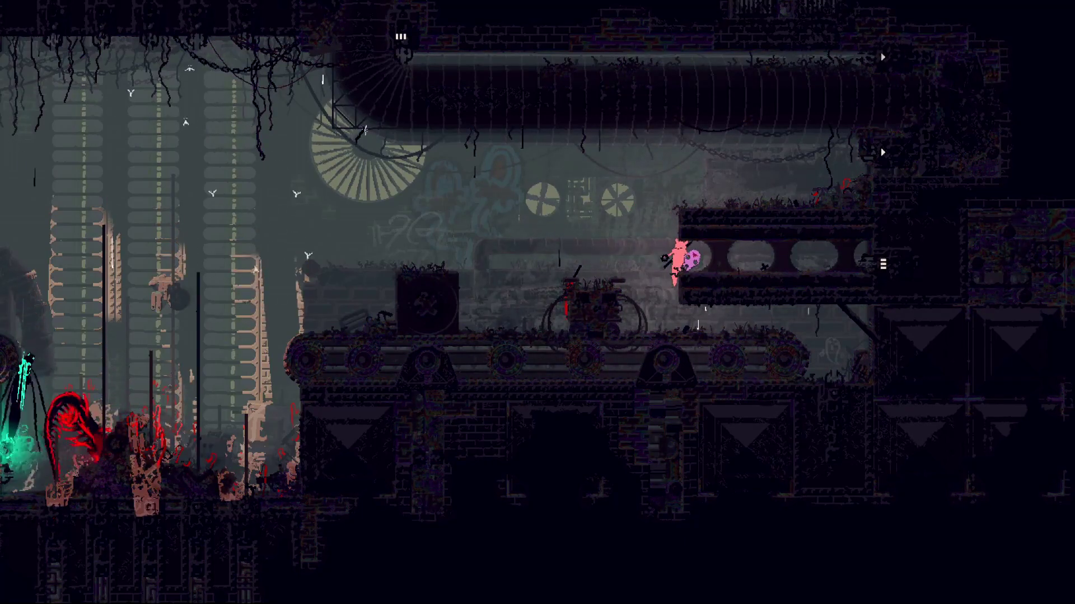
pyautogui.press('Down')
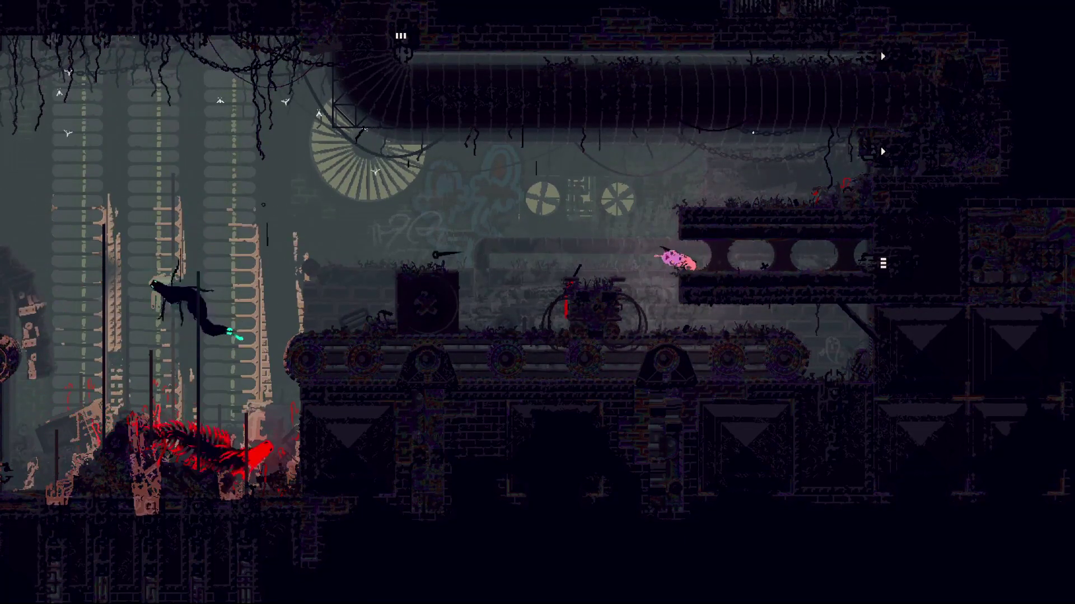
pyautogui.press('Up')
pyautogui.press('Left')
pyautogui.press('Right')
pyautogui.press('Left')
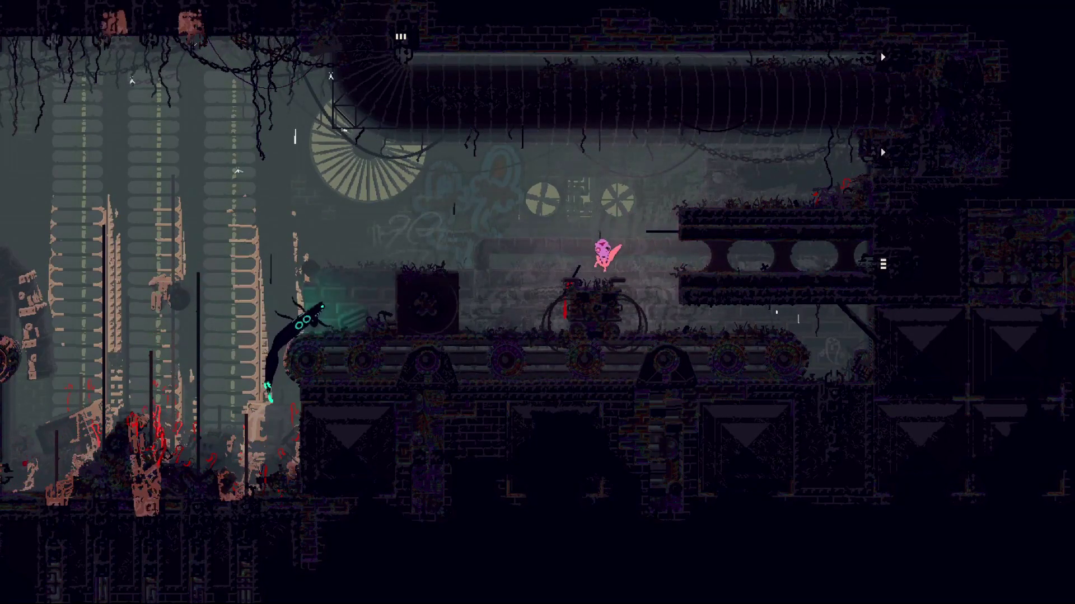
pyautogui.press('Right')
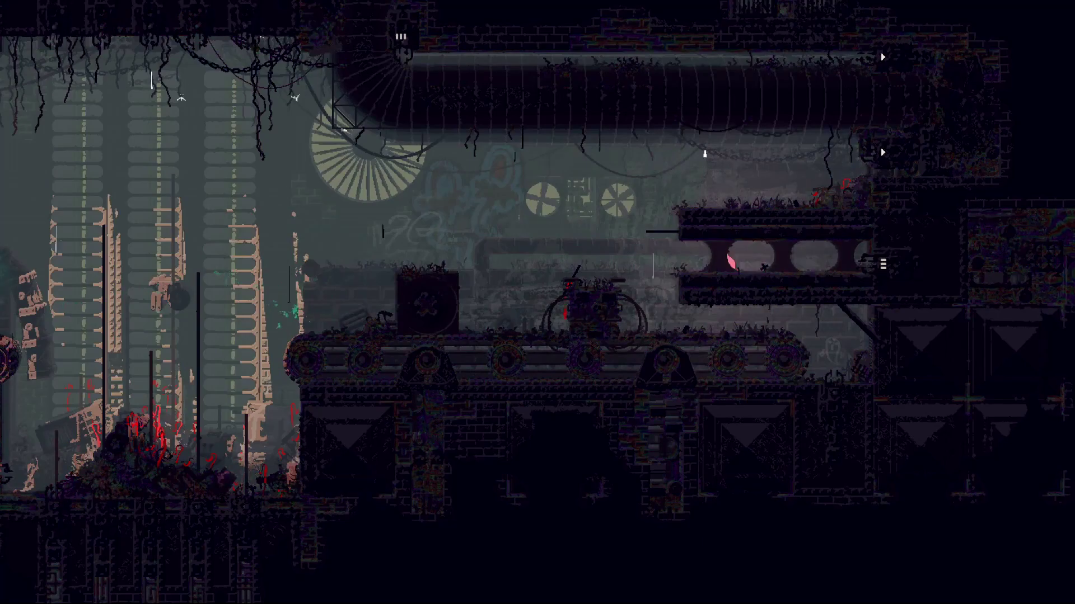
pyautogui.press('Left')
pyautogui.press('Right')
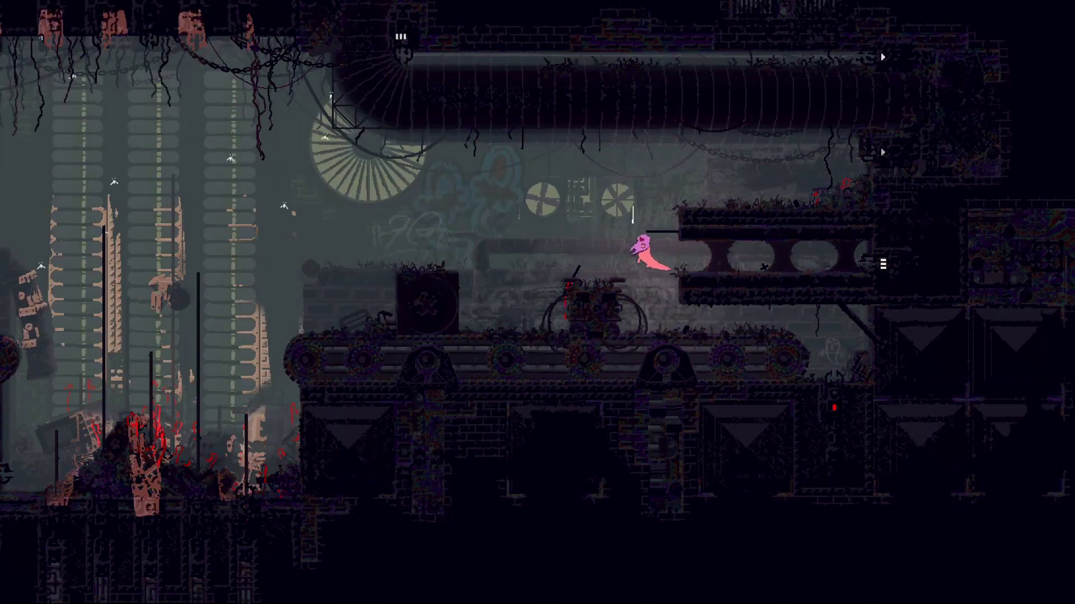
pyautogui.press('Left')
# - Come out onto the ledge, drop to the machine, and leap back up as the lizard arrives
pyautogui.press('Right')
pyautogui.press('z')
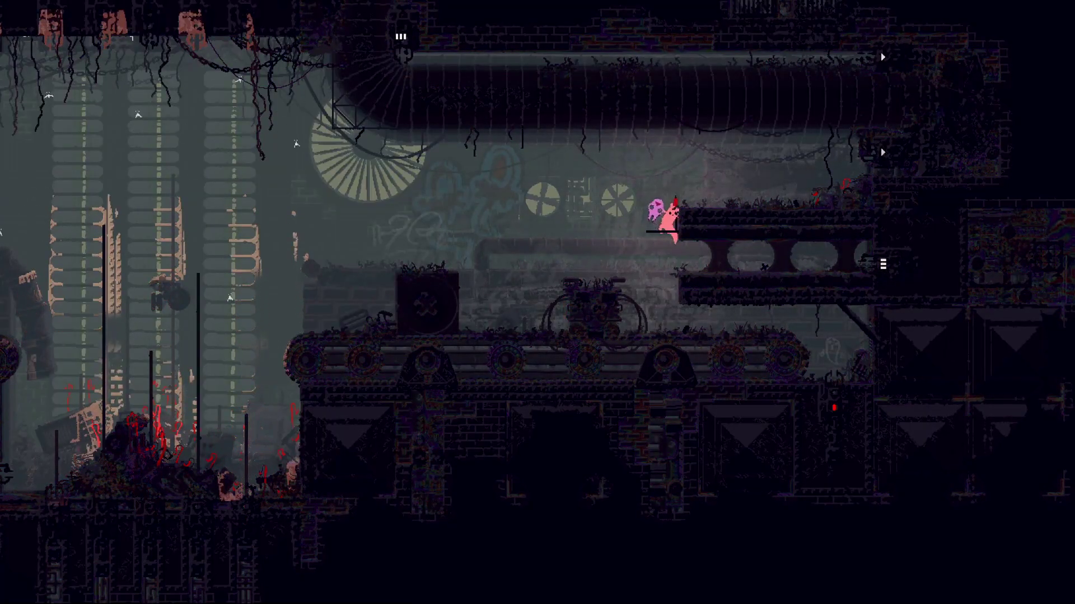
pyautogui.press('Up')
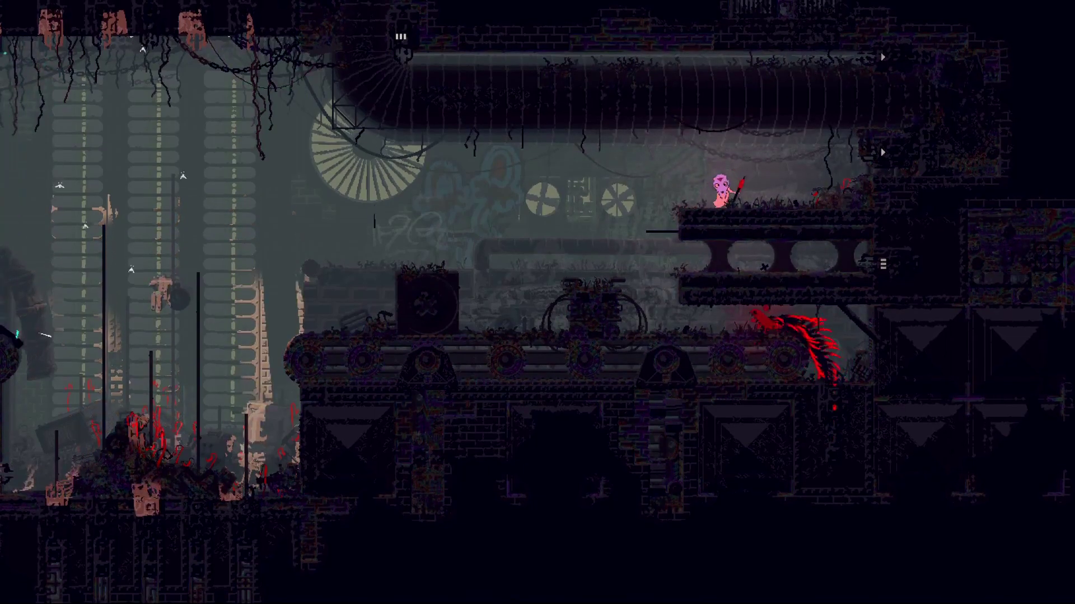
pyautogui.press('z')
# - Jump and throw the spear at the red lizard, landing back on the ledge
pyautogui.press('Right')
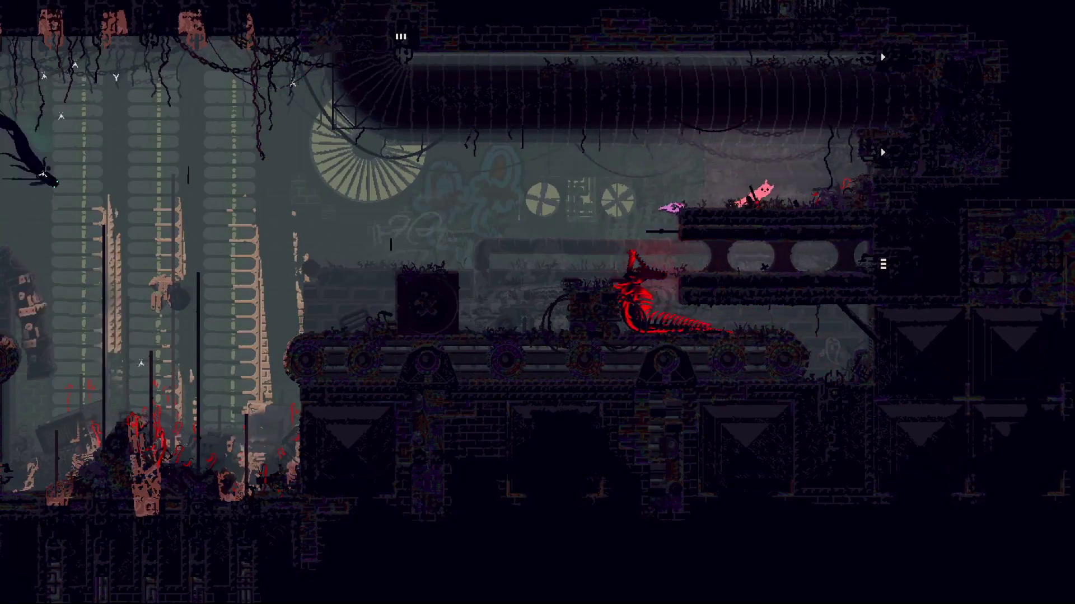
pyautogui.press('Left')
pyautogui.press('z')
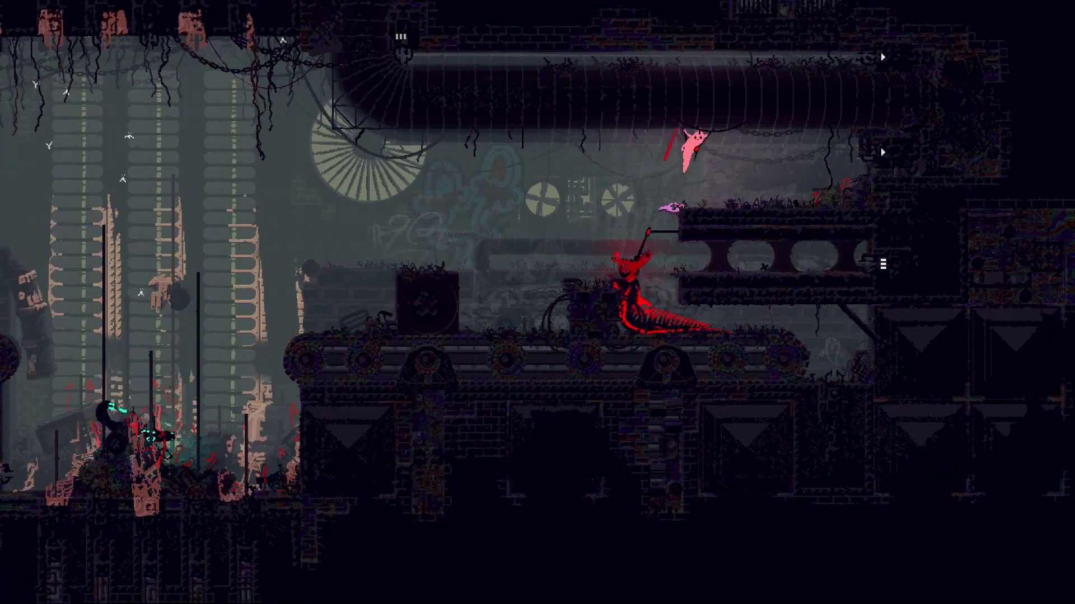
pyautogui.press('x')
pyautogui.press('Right')
# - Pace the ledge, jump clear of the fighting lizards, and escape into the shortcut pipe
pyautogui.press('Left')
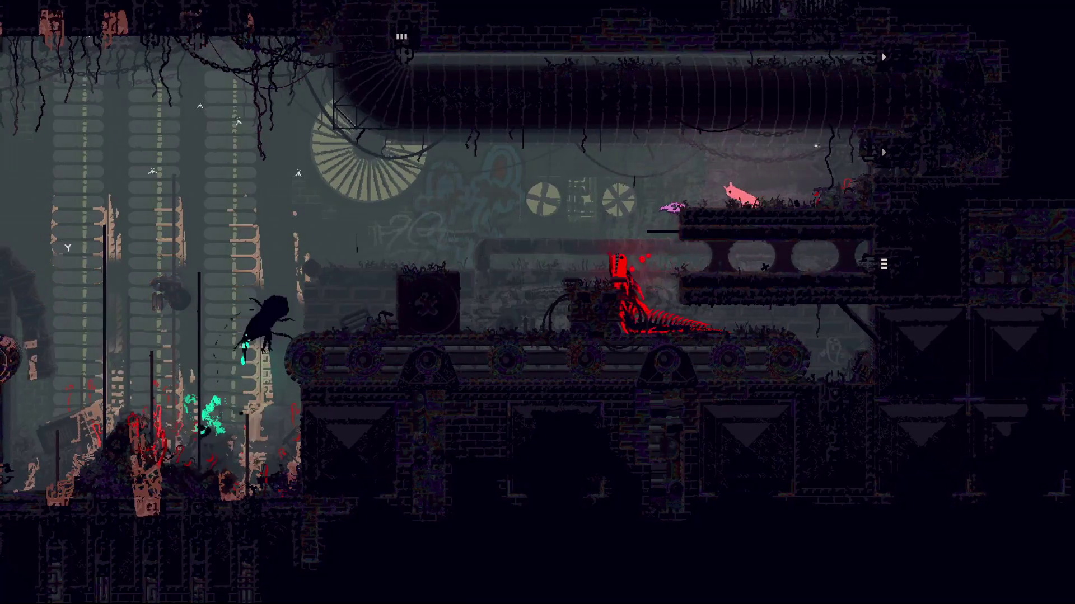
pyautogui.press('Right')
pyautogui.press('Left')
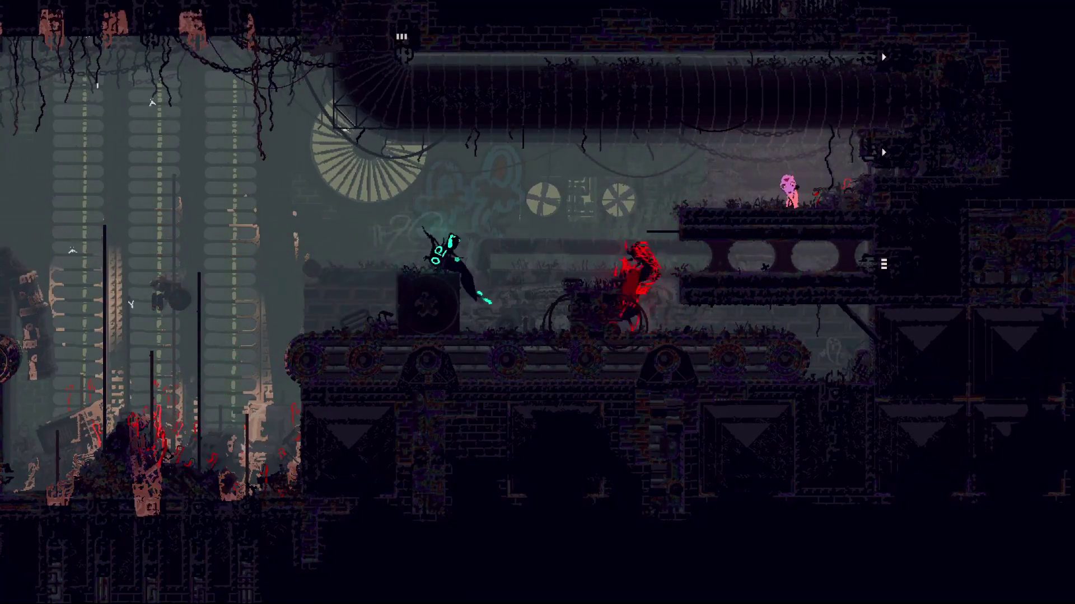
pyautogui.press('Left')
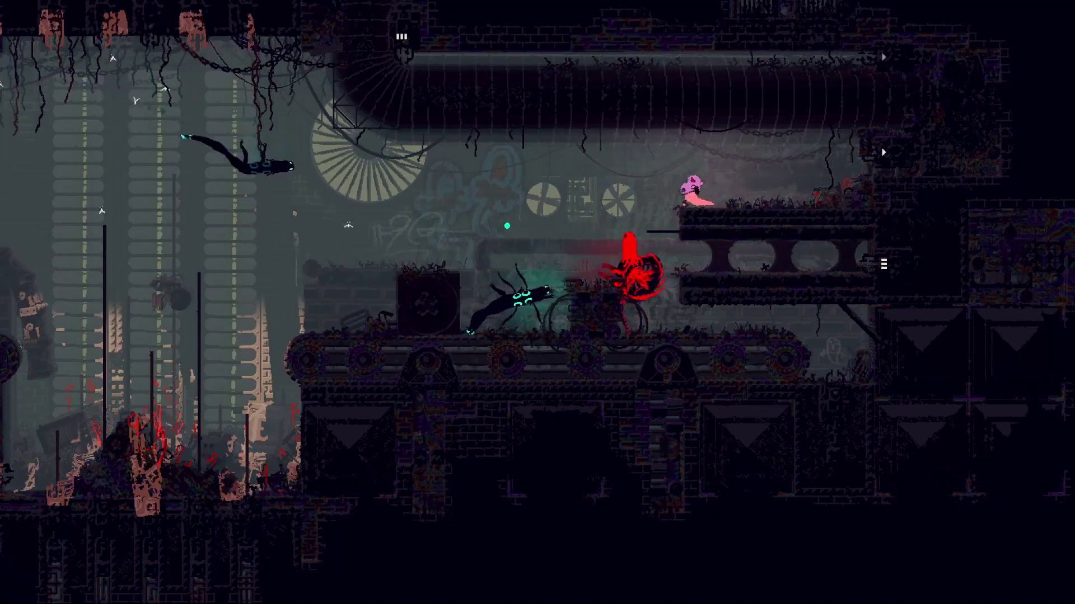
pyautogui.press('z')
pyautogui.press('Right')
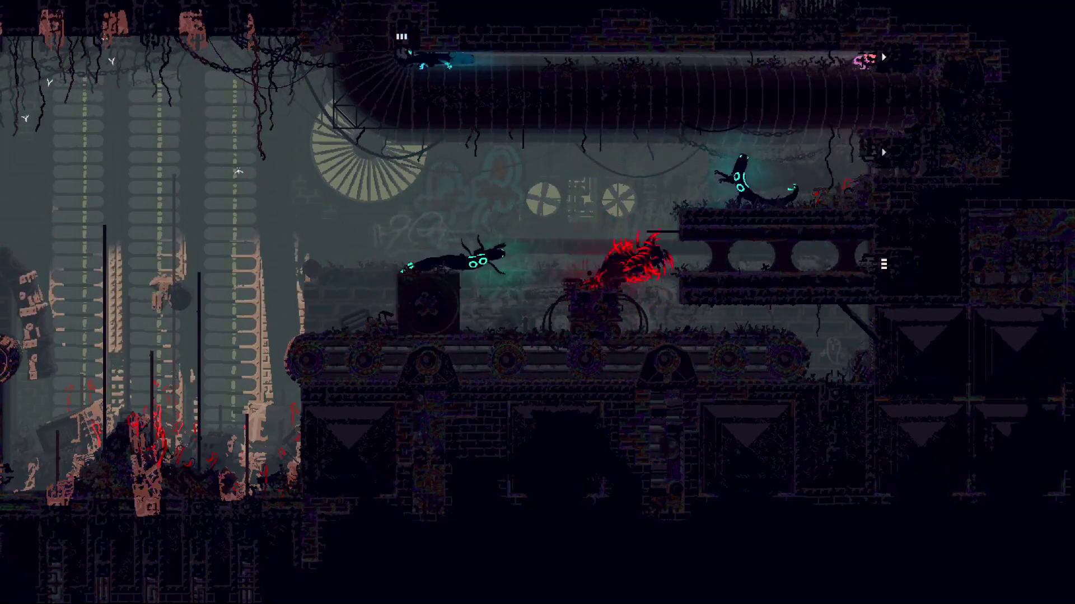
pyautogui.press('Right')
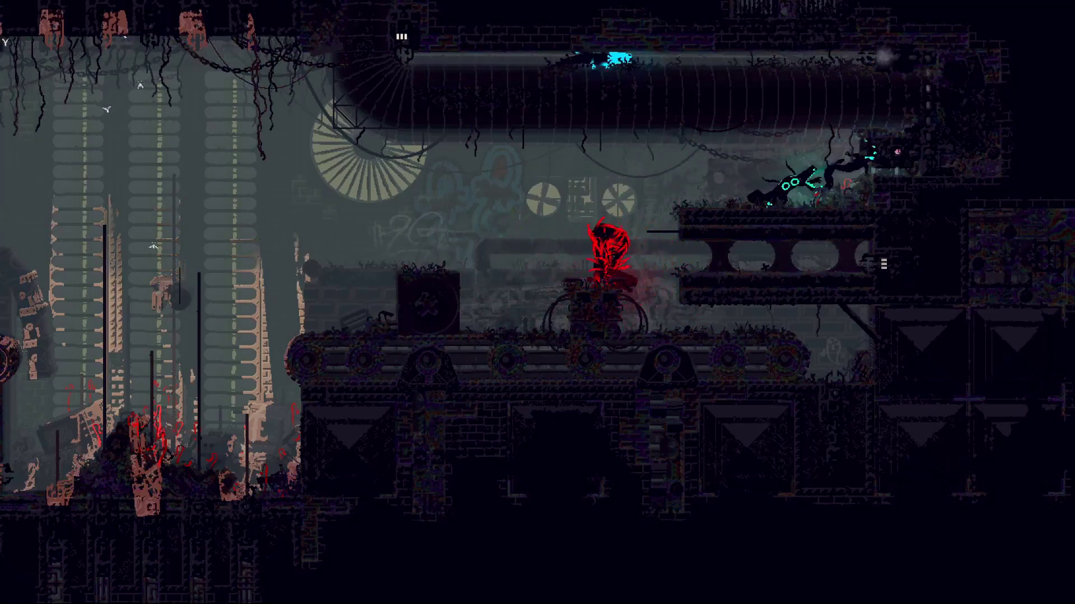